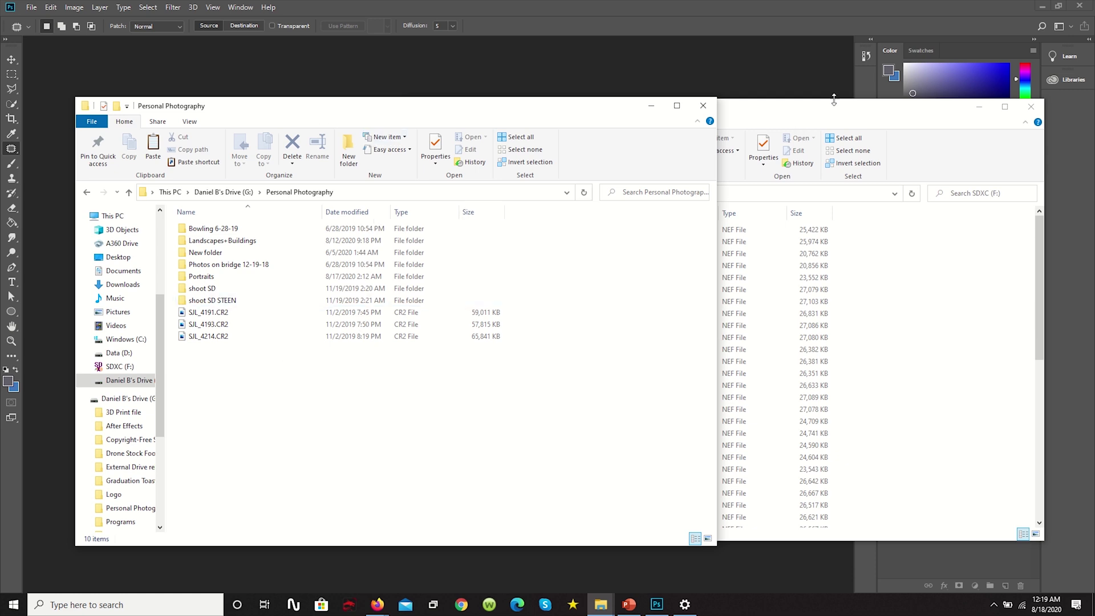
Open the raw files SJL_4191.CR2, SJL_4193.CR2 and SJL_4214.CR2 from the Personal Photography folder together in Photoshop.
drag(806, 112, 1094, 110)
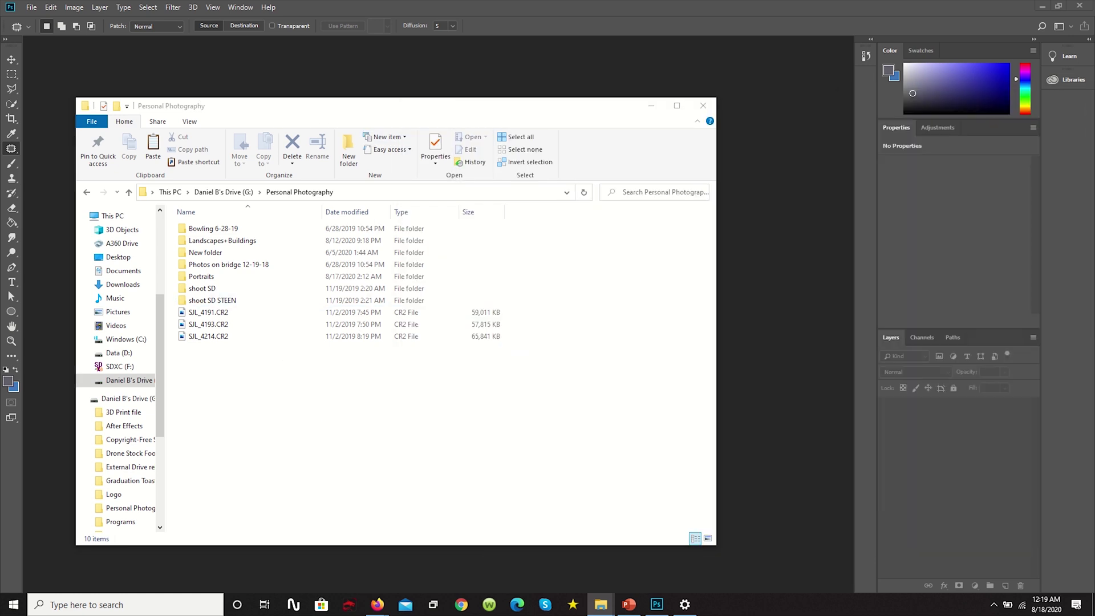
drag(311, 113, 408, 105)
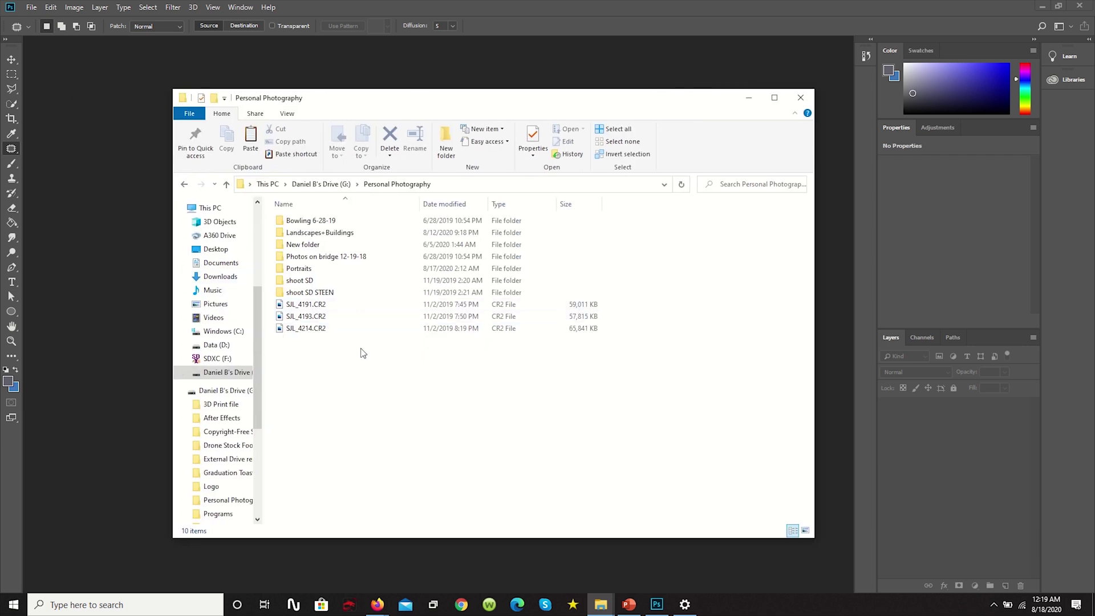
drag(368, 357, 331, 305)
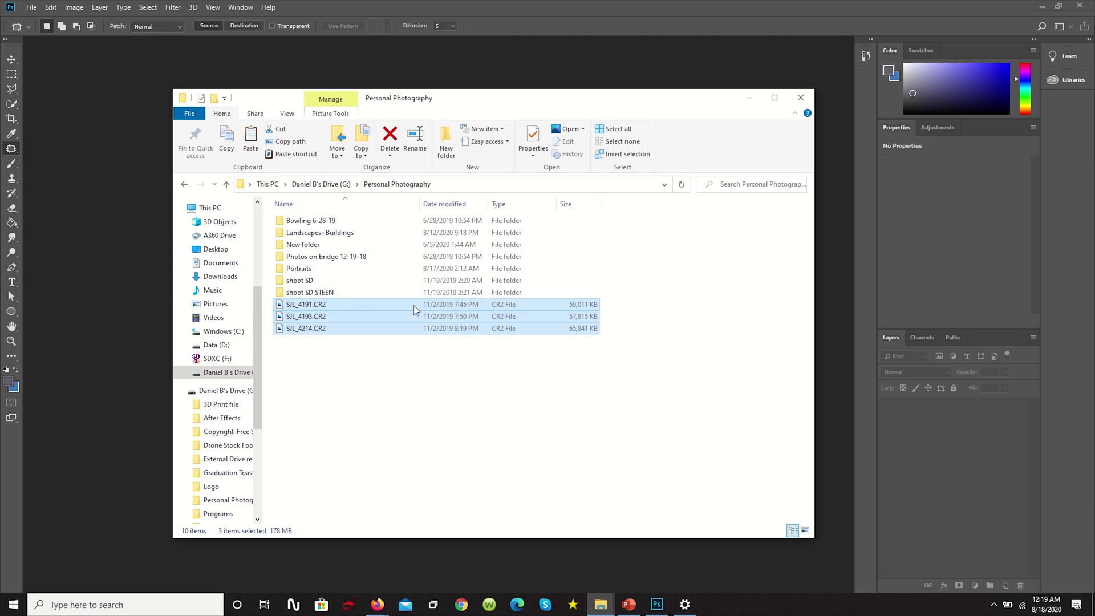
drag(414, 306, 115, 260)
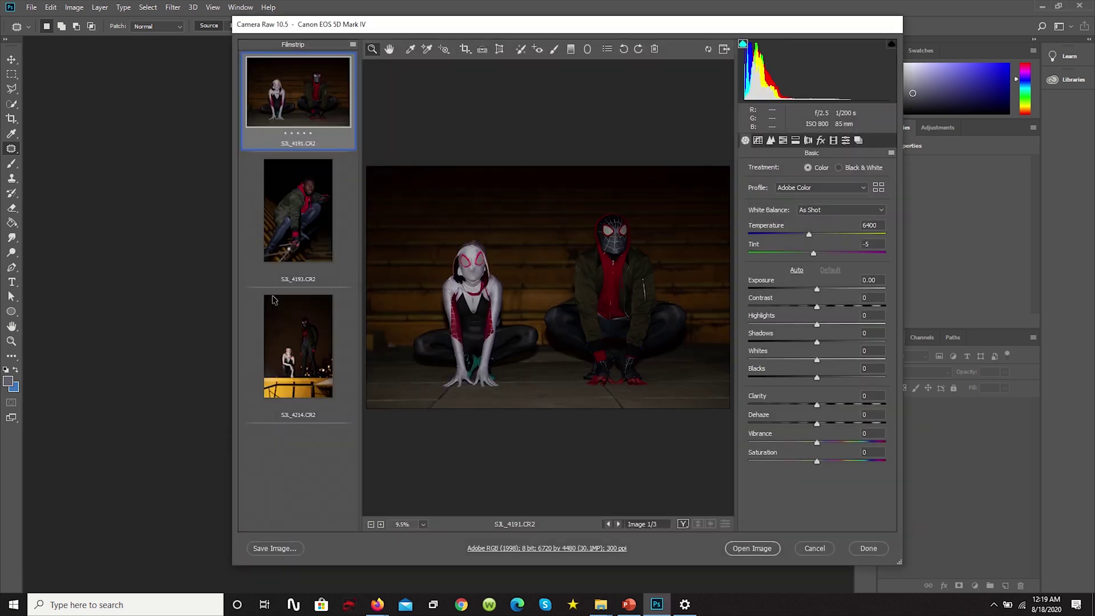
Look through the three raw photos in the filmstrip, finishing on SJL_4214.CR2.
click(331, 337)
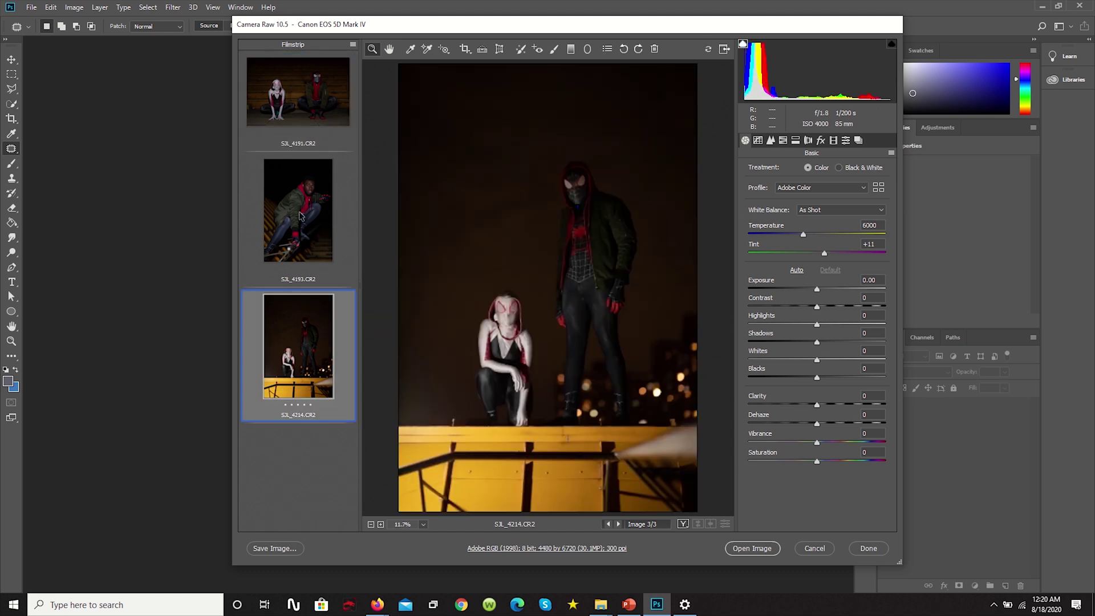
click(303, 210)
click(298, 91)
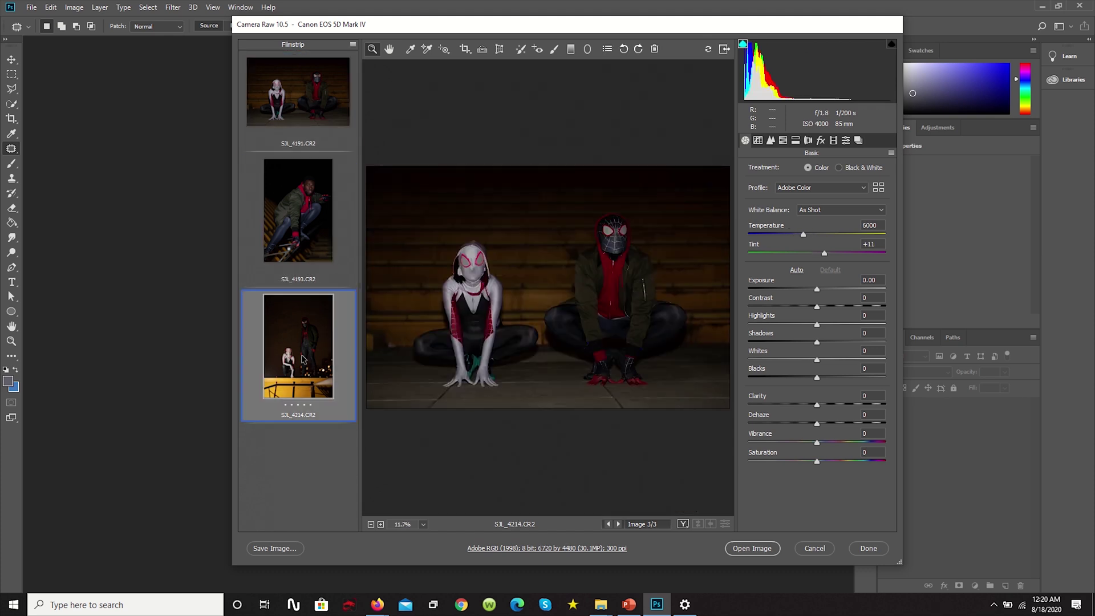
click(314, 368)
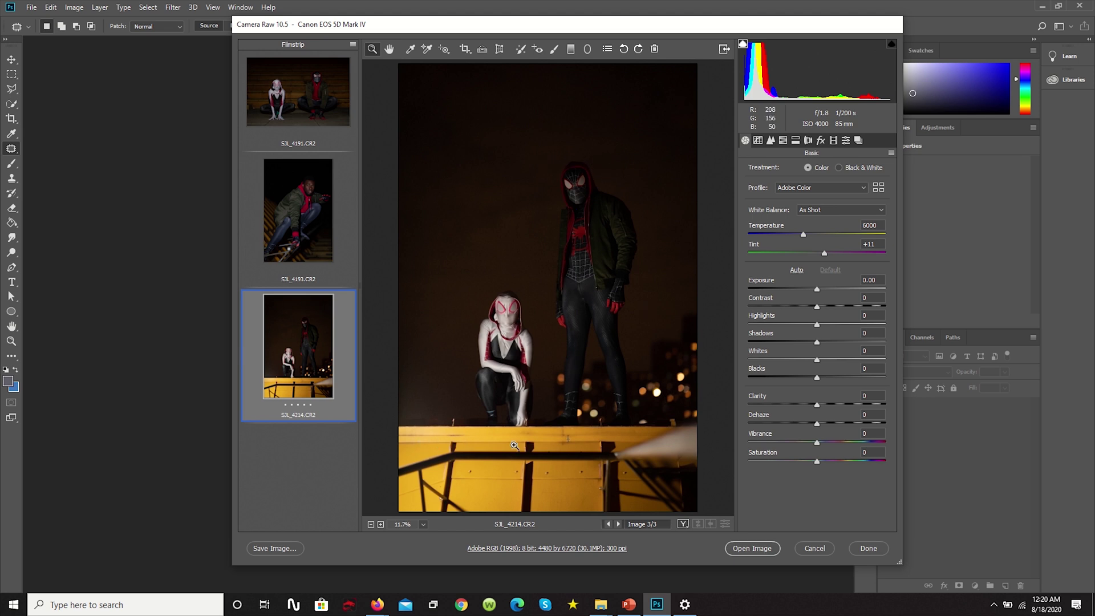
click(293, 195)
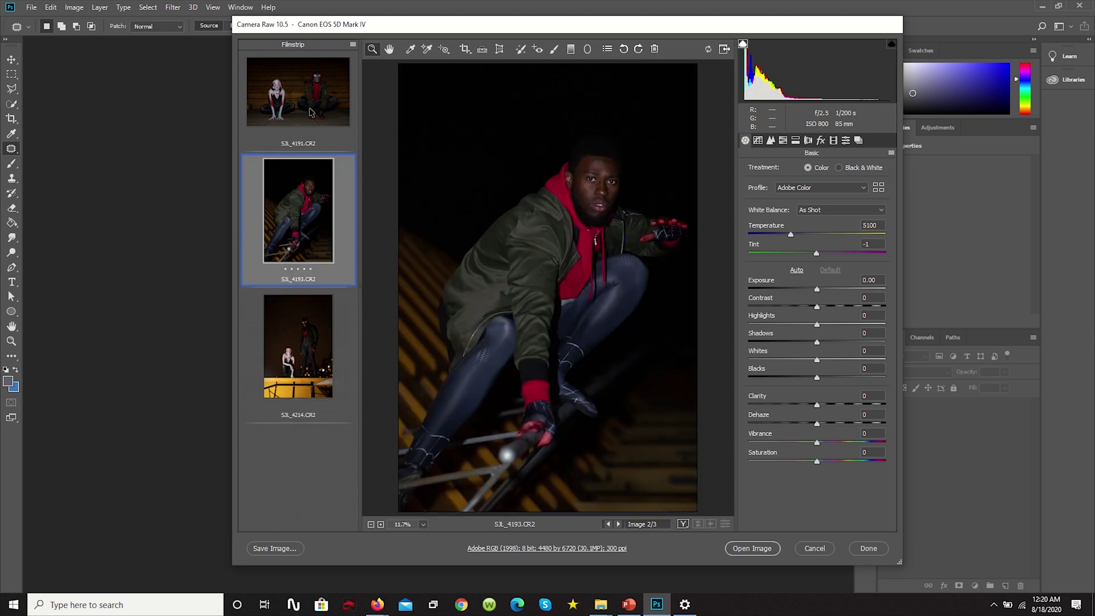
click(312, 142)
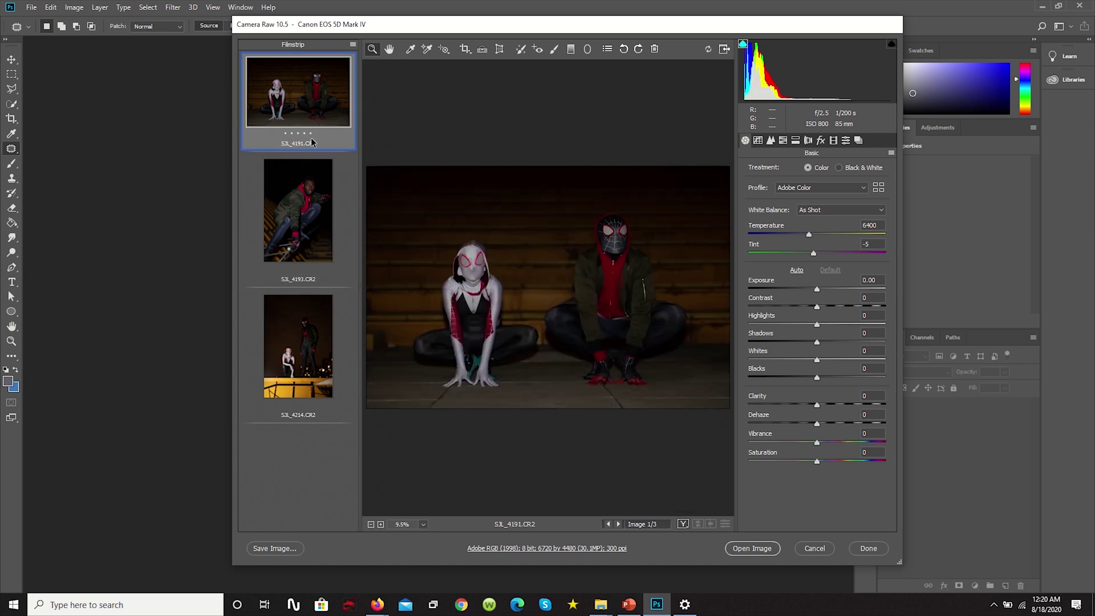
click(312, 214)
click(312, 346)
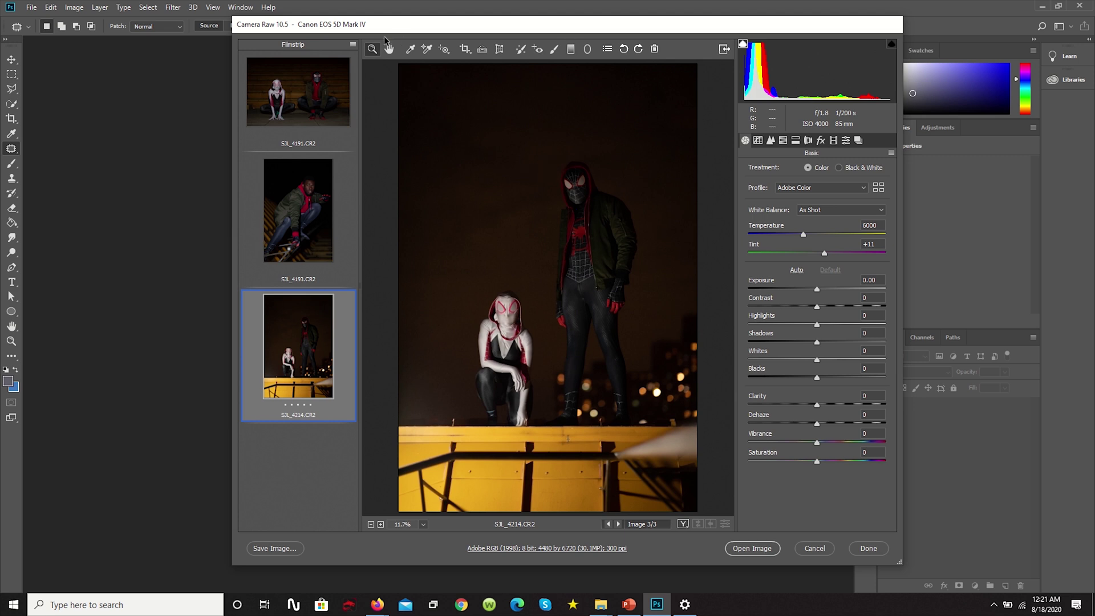
Examine the standing figure in SJL_4214.CR2 by zooming in and out, and fit the photo to the preview.
click(588, 178)
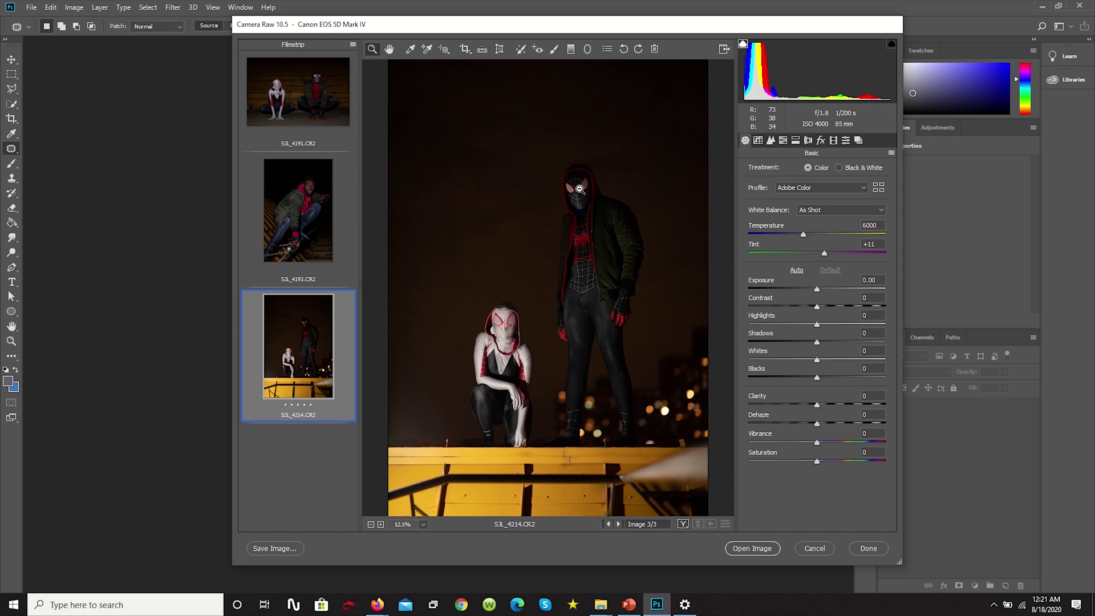
key(alt)
alt+click(586, 186)
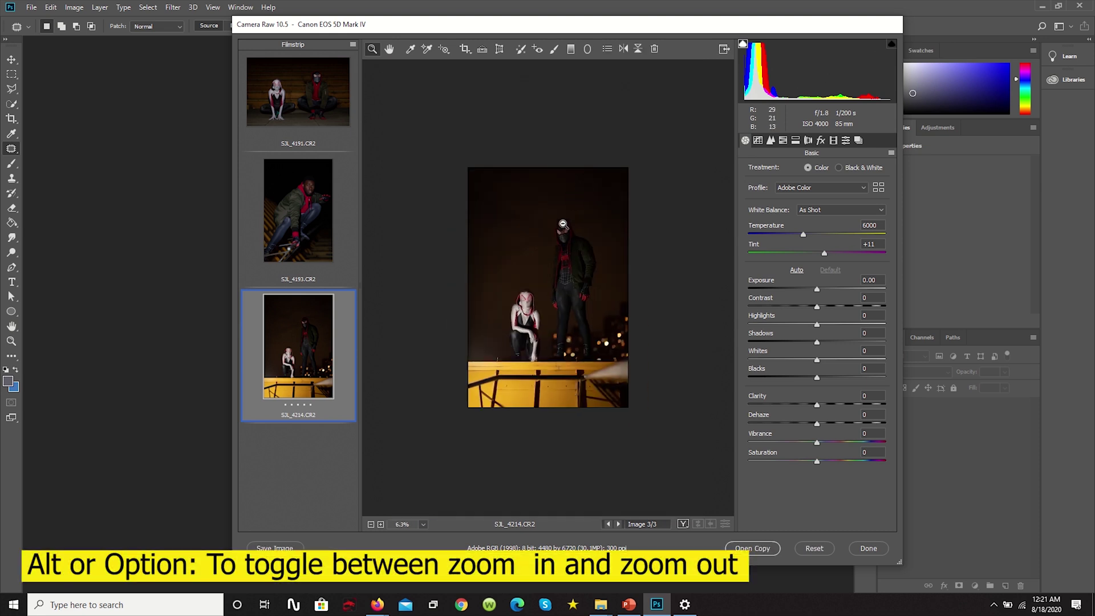
click(568, 233)
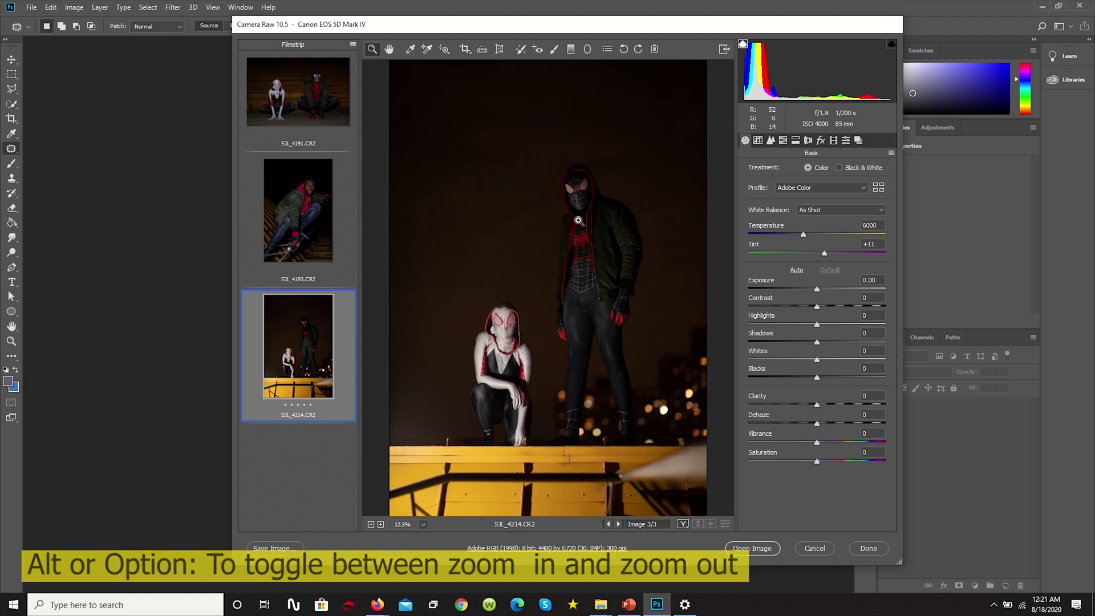
double_click(390, 51)
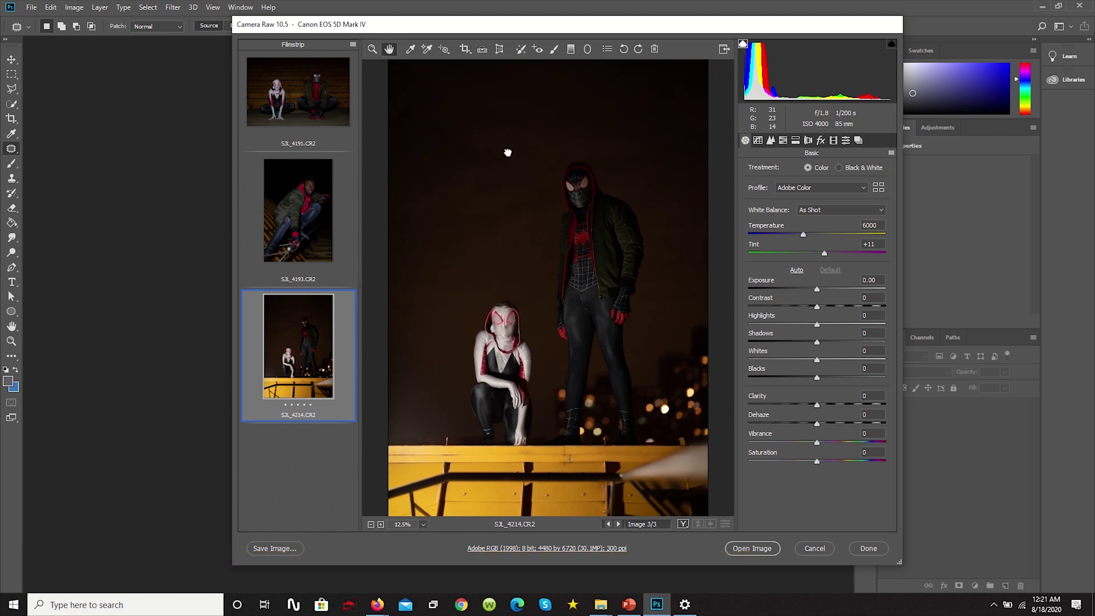
Try a white balance sample on the yellow ledge and a temperature of 18000, reverting each change.
click(411, 50)
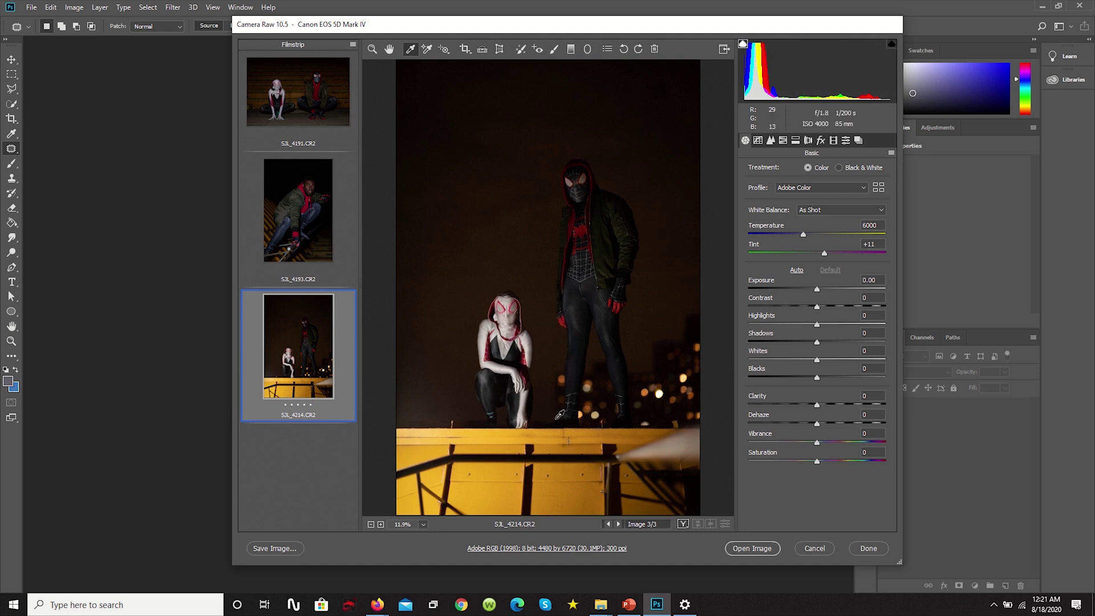
click(494, 431)
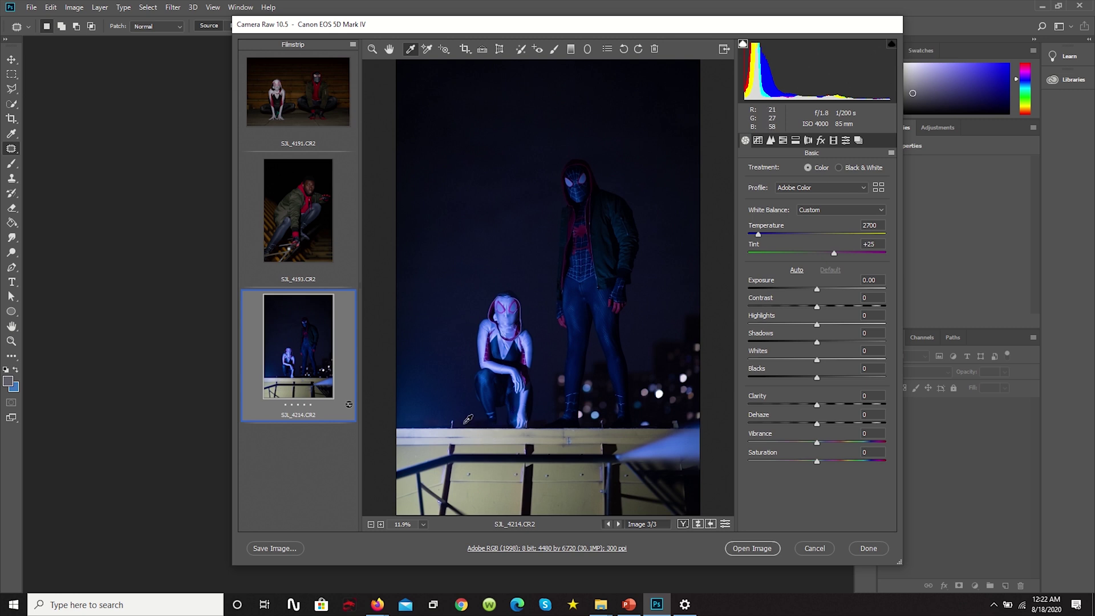
key(ctrl+z)
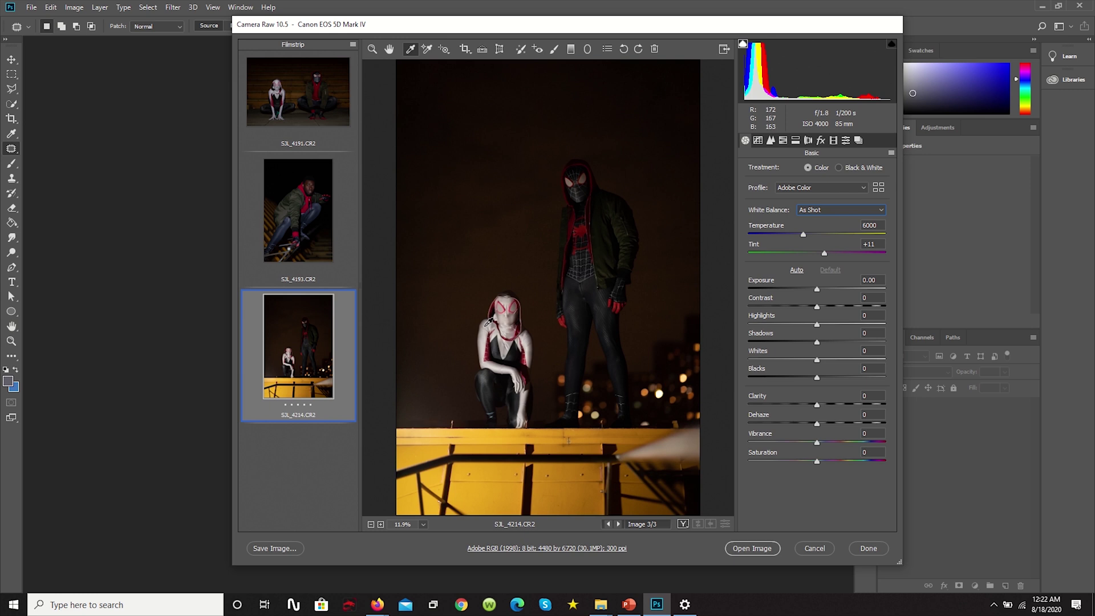
drag(802, 234, 863, 238)
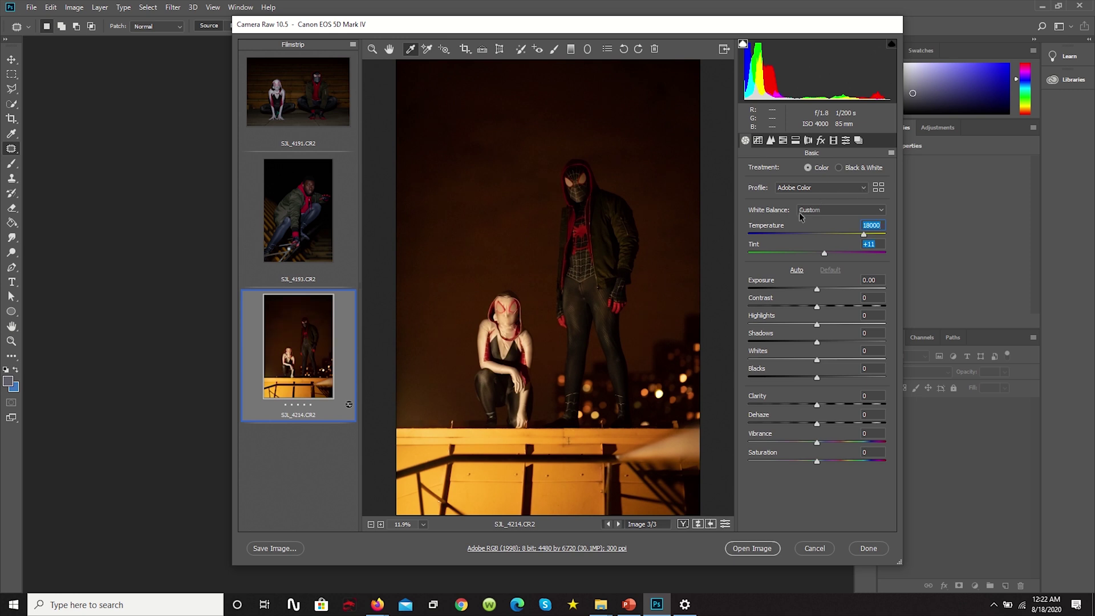
double_click(863, 235)
Sample the white balance from different parts of the two costumes, ending at temperature 5250 and tint +9.
click(488, 321)
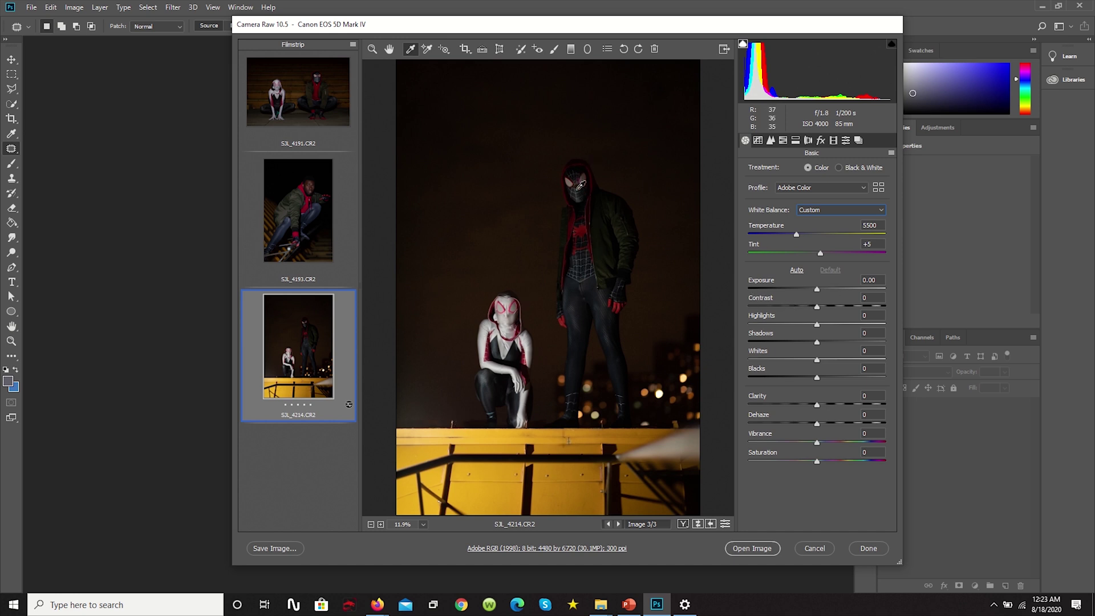
click(589, 226)
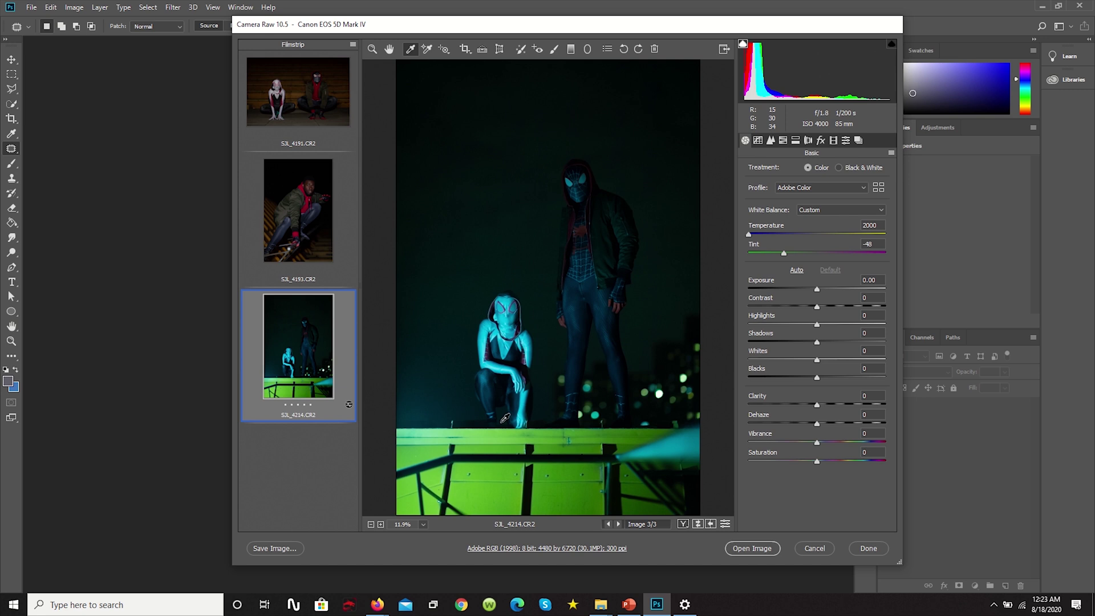
click(573, 237)
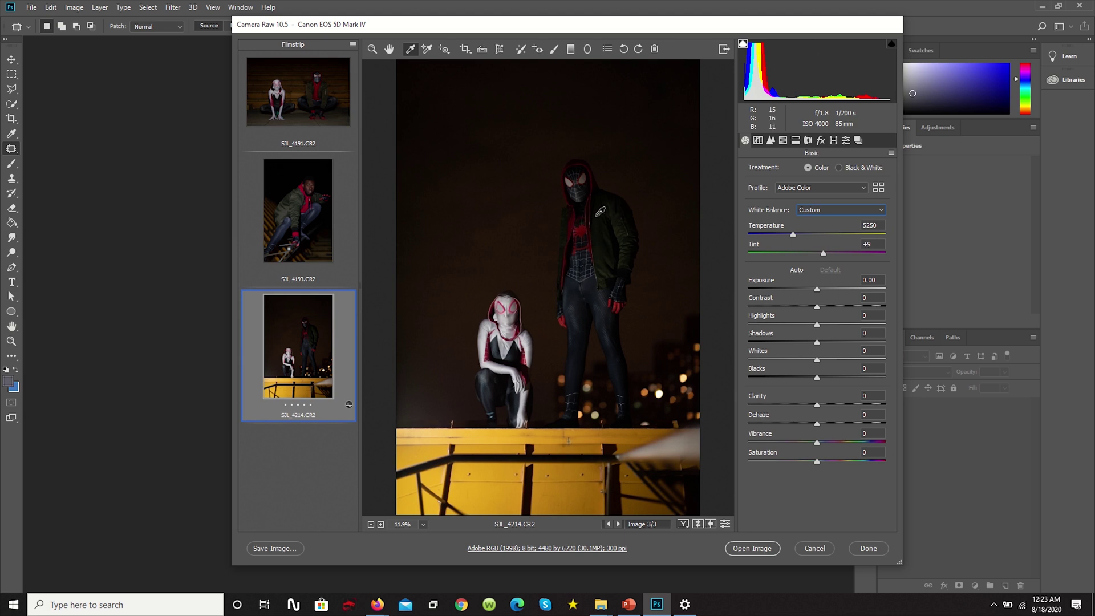
Place three color samplers on the two figures' costumes and clear them all.
click(432, 50)
click(585, 228)
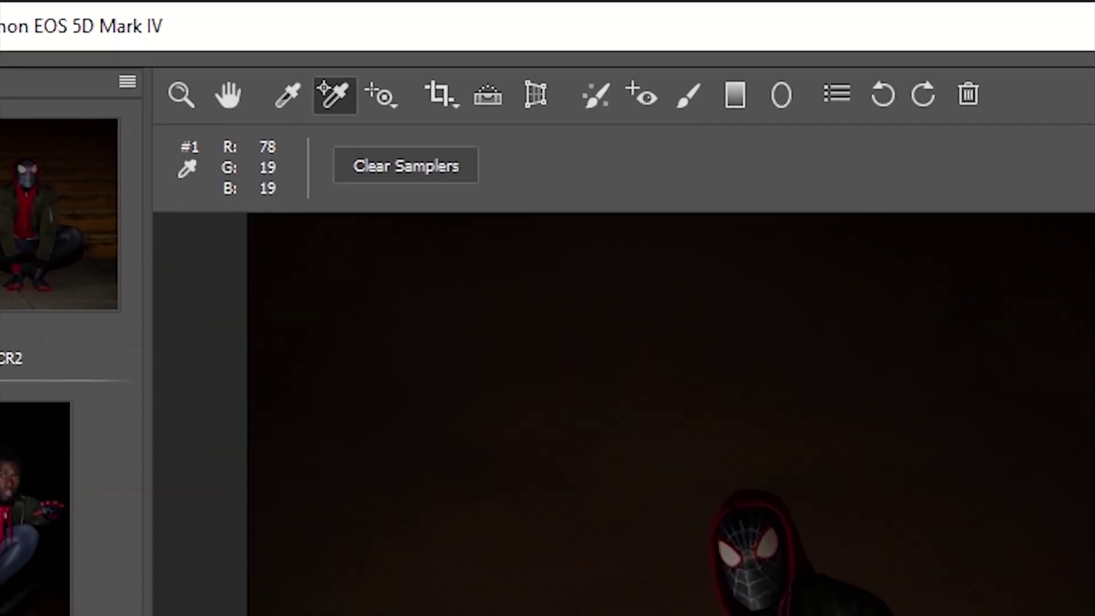
click(720, 531)
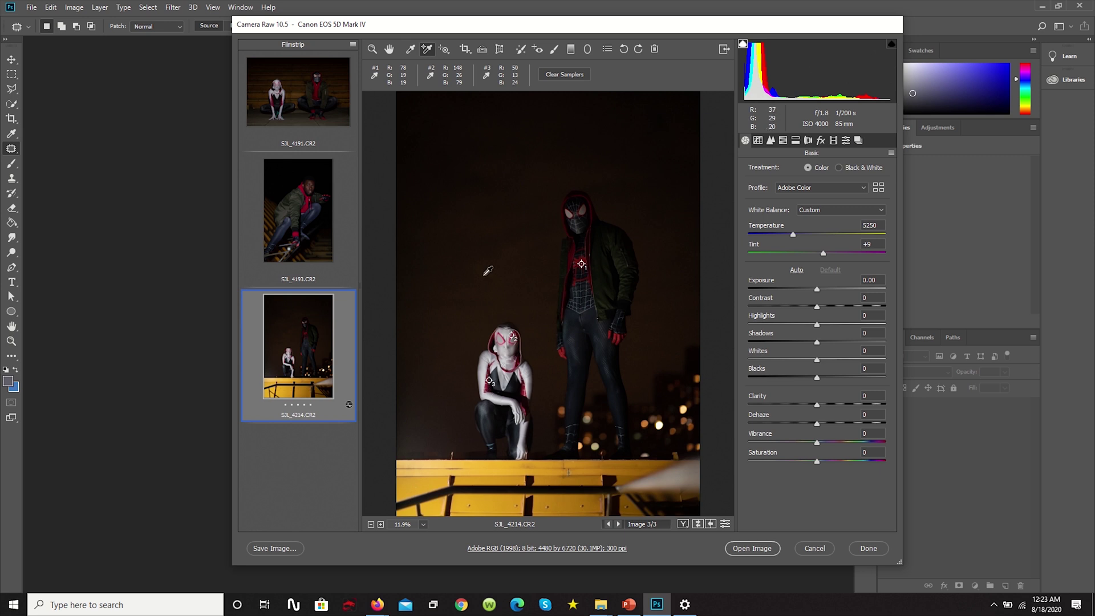
click(562, 76)
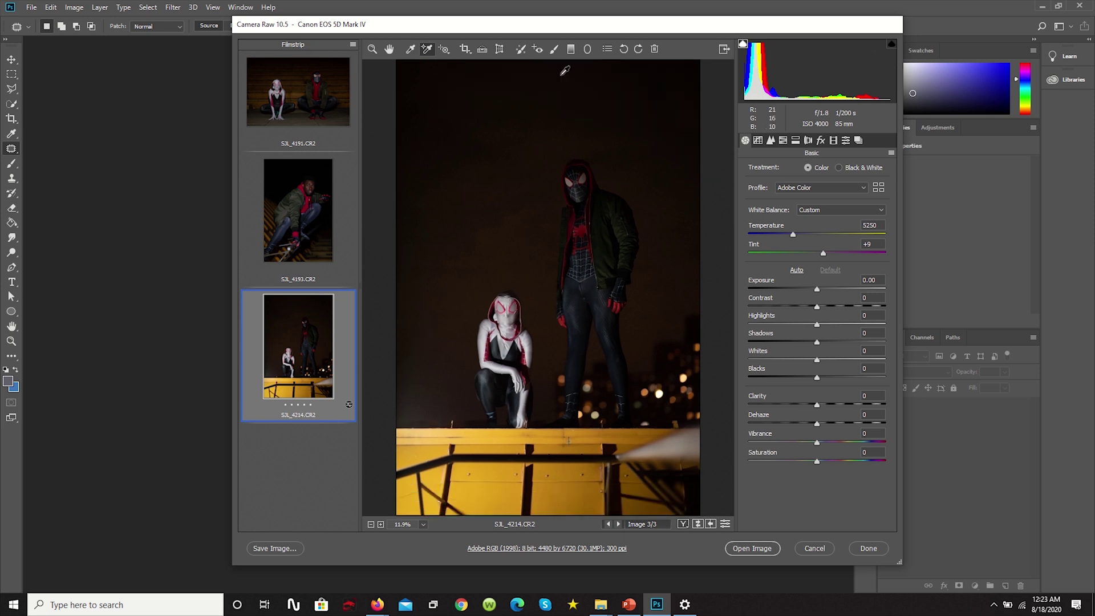
Try darkening and brightening the night sky tones with the Targeted Adjustment tool, and undo the changes.
click(445, 50)
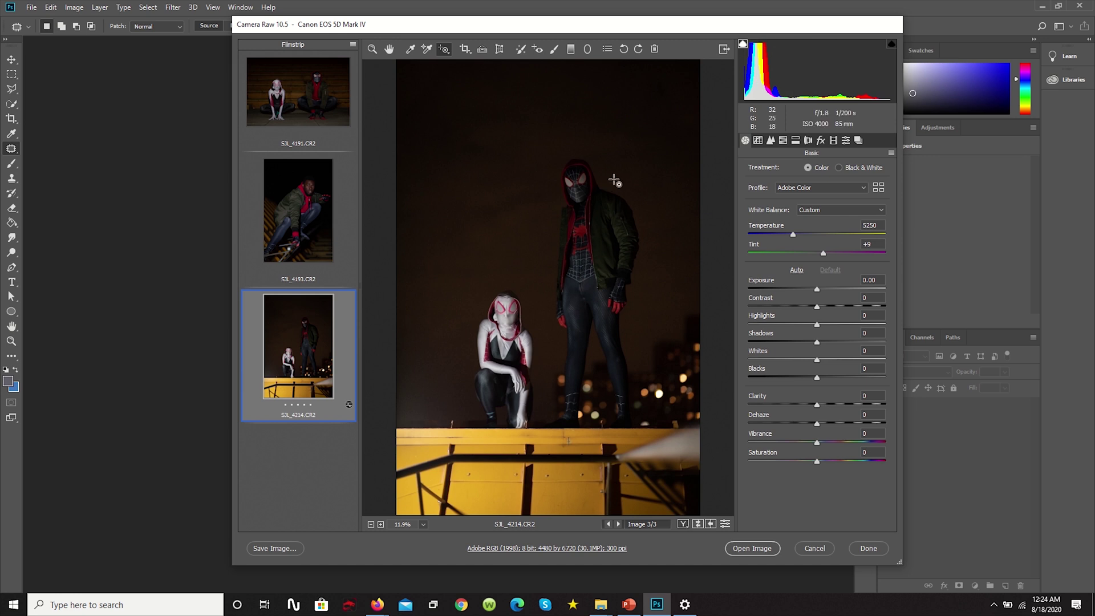
key(alt)
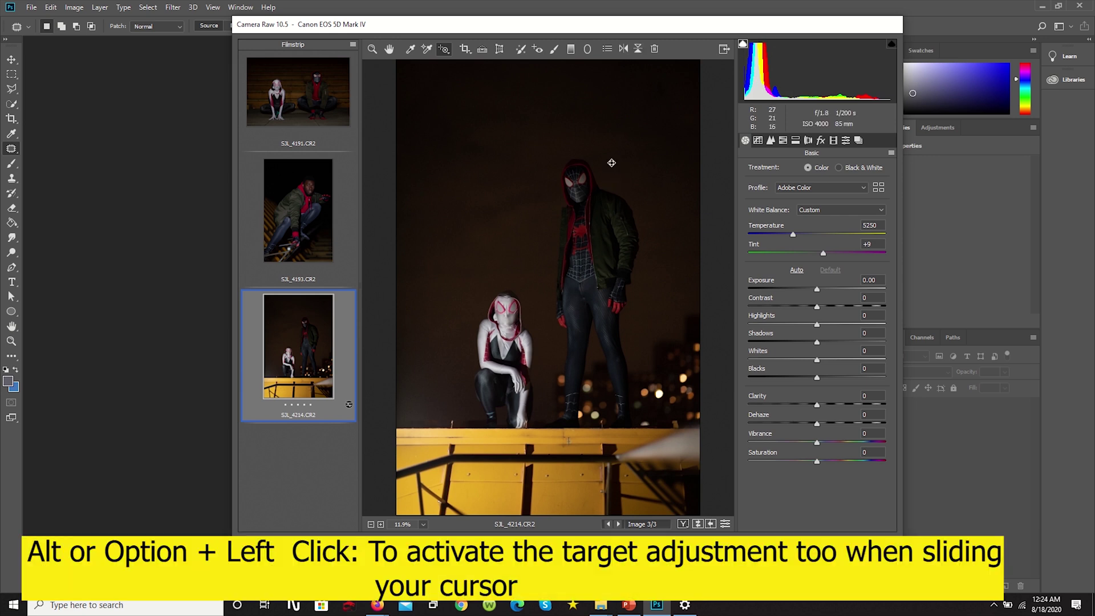
drag(611, 162, 542, 159)
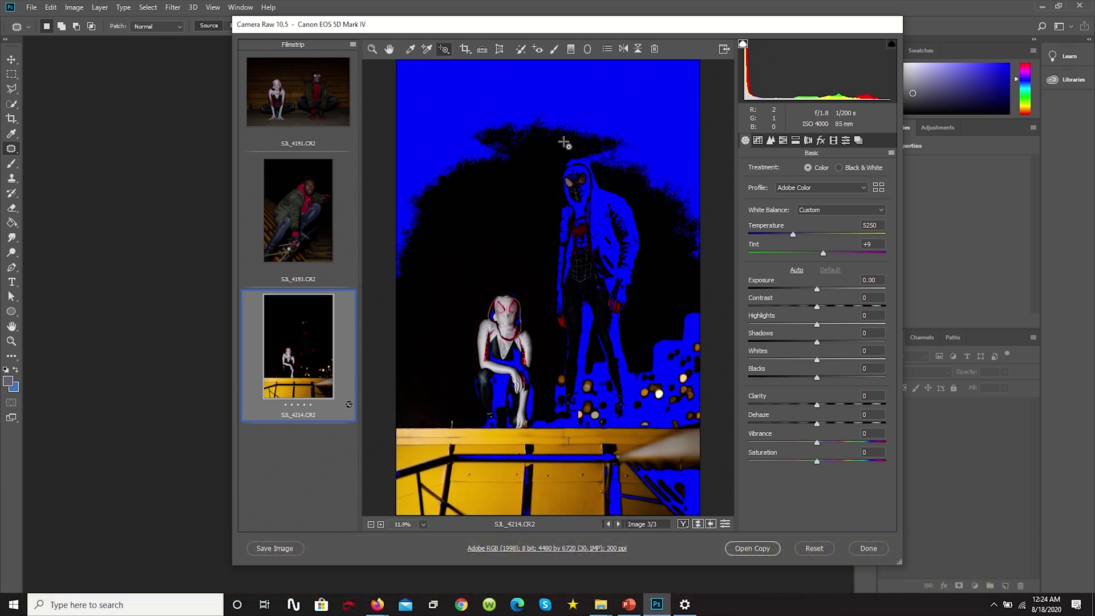
key(alt)
drag(555, 182, 643, 198)
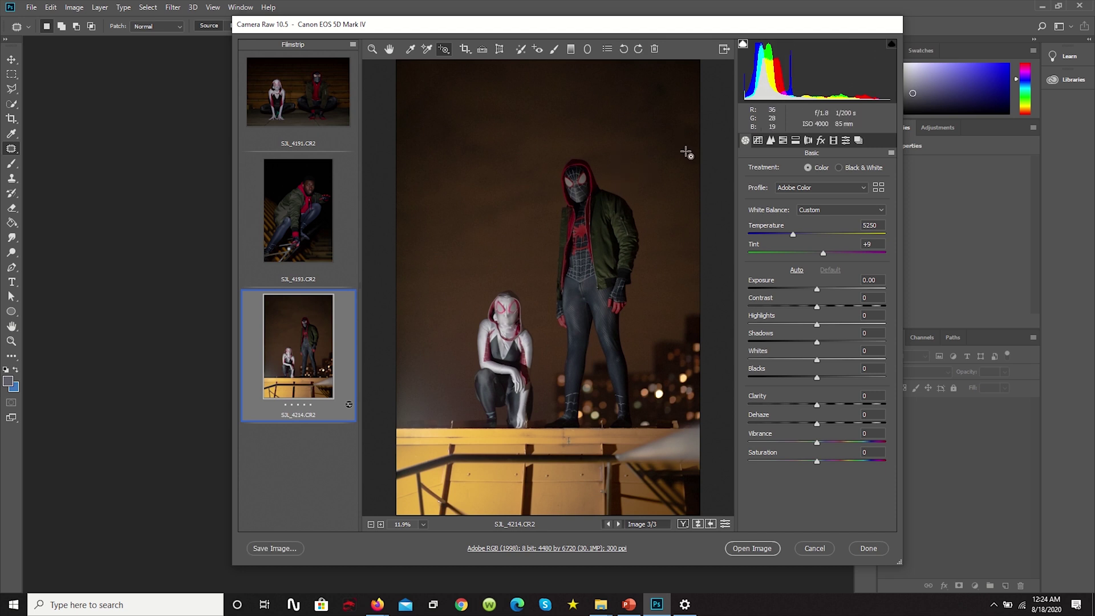
key(alt)
drag(640, 158, 651, 107)
key(ctrl+alt+z)
key(ctrl+alt+z)
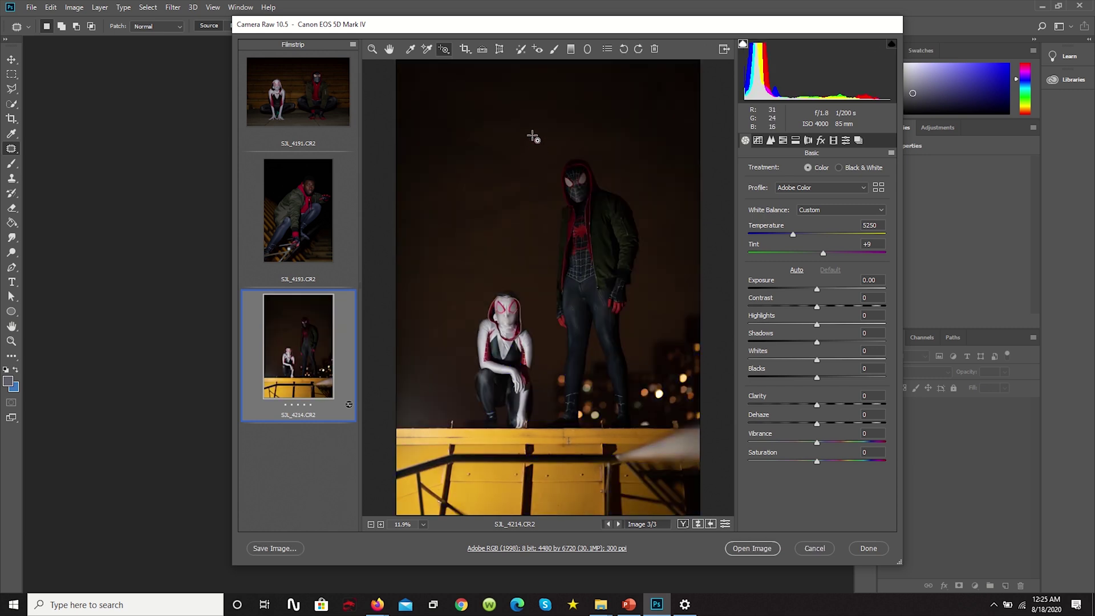
Try a portrait crop of about 3916 by 5743 pixels and a square crop of about 4026 by 4026 pixels, cancelling each.
click(465, 50)
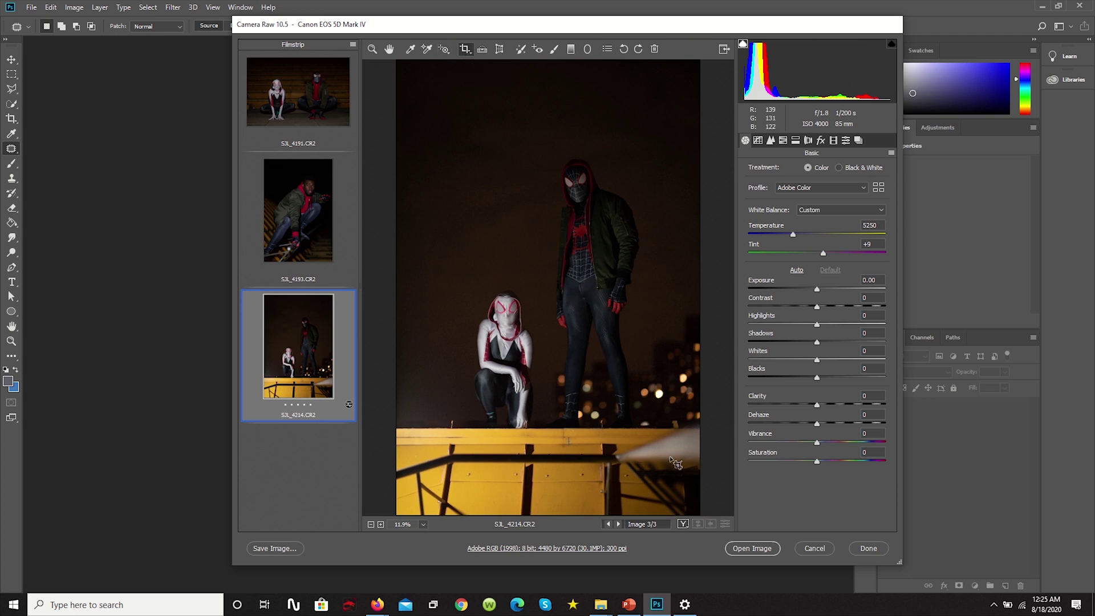
drag(677, 495, 410, 106)
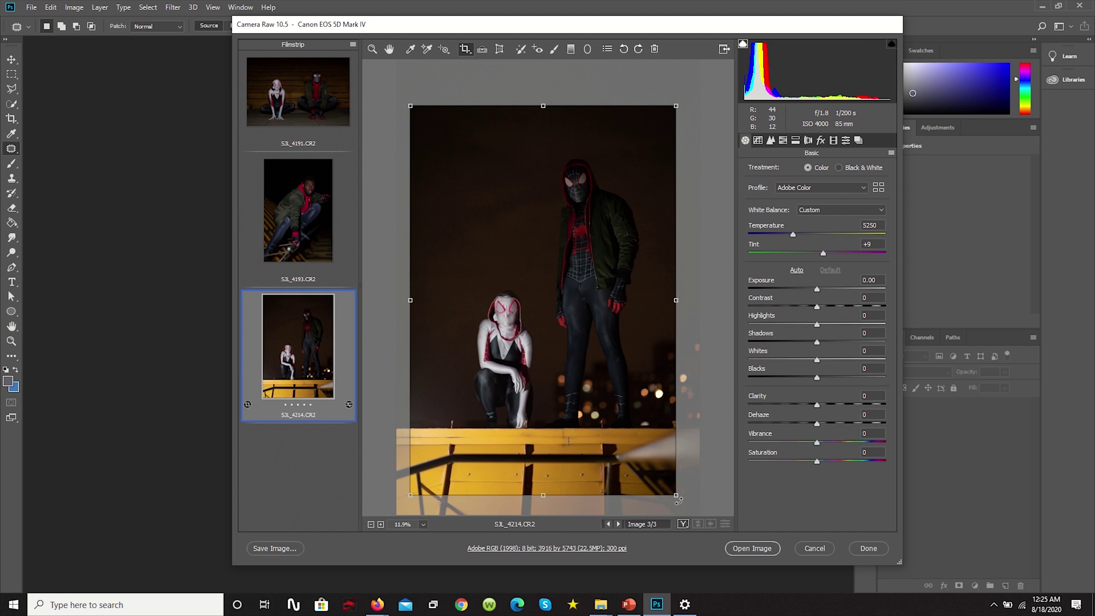
key(Escape)
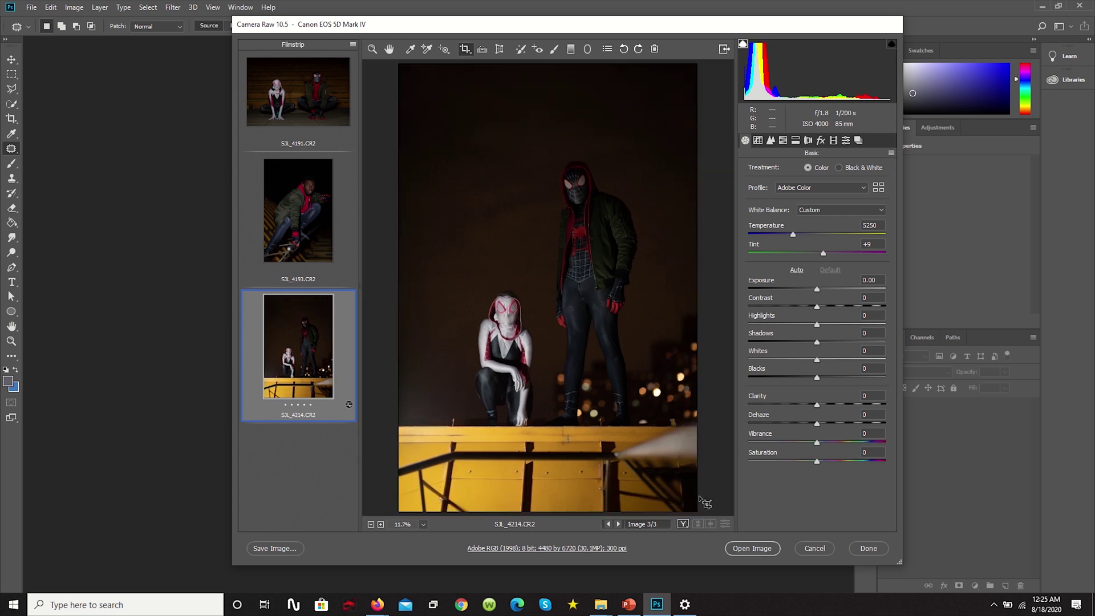
drag(675, 455, 423, 139)
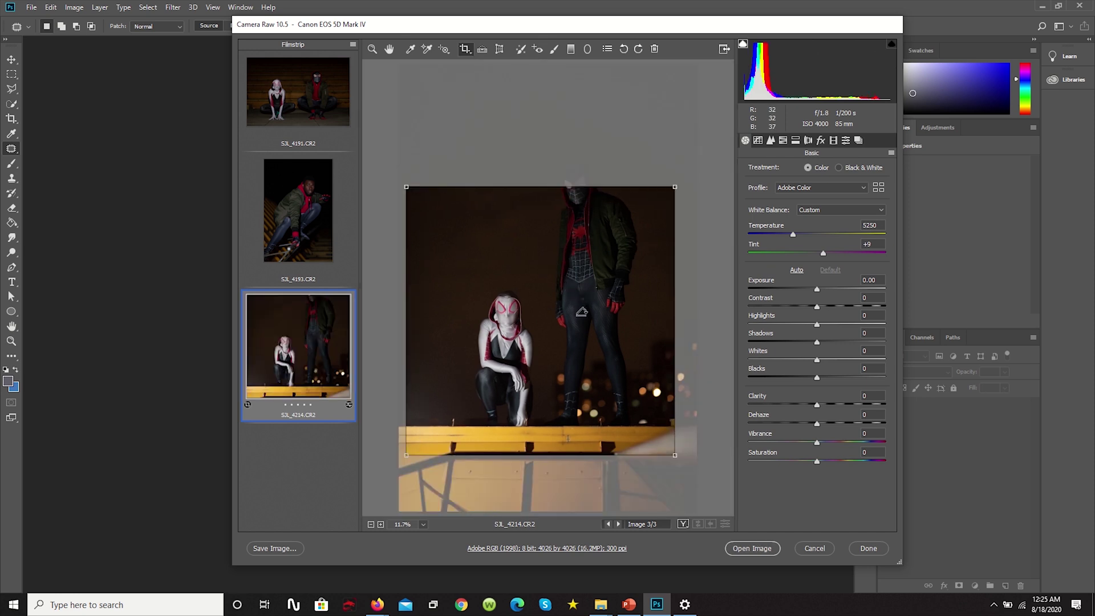
key(Escape)
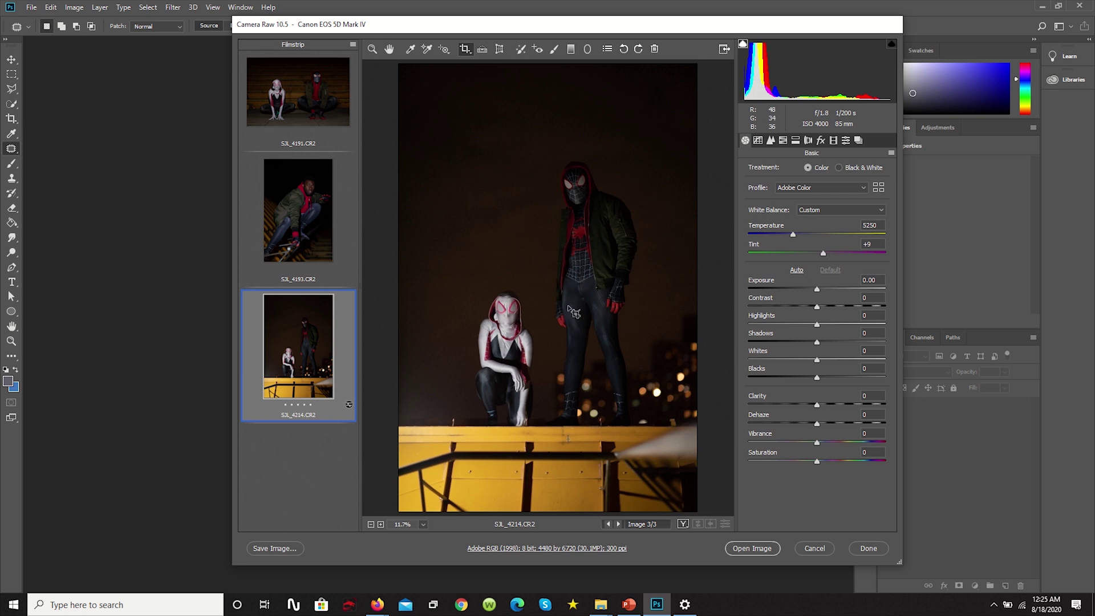
Straighten the photo along the upper edge of the yellow ledge, giving a crop of about 4465 by 6697 pixels.
click(483, 49)
drag(447, 427, 663, 426)
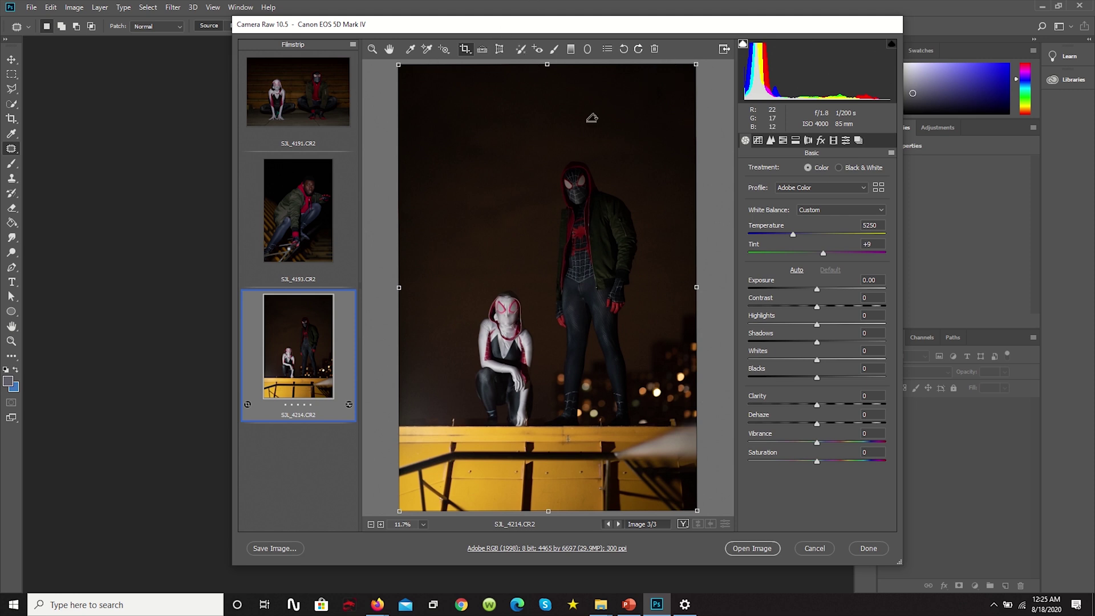
Clear the crop, try straightening along a diagonal across the photo for a crop of about 2734 by 4101 pixels, and cancel it.
click(471, 147)
drag(464, 124, 482, 95)
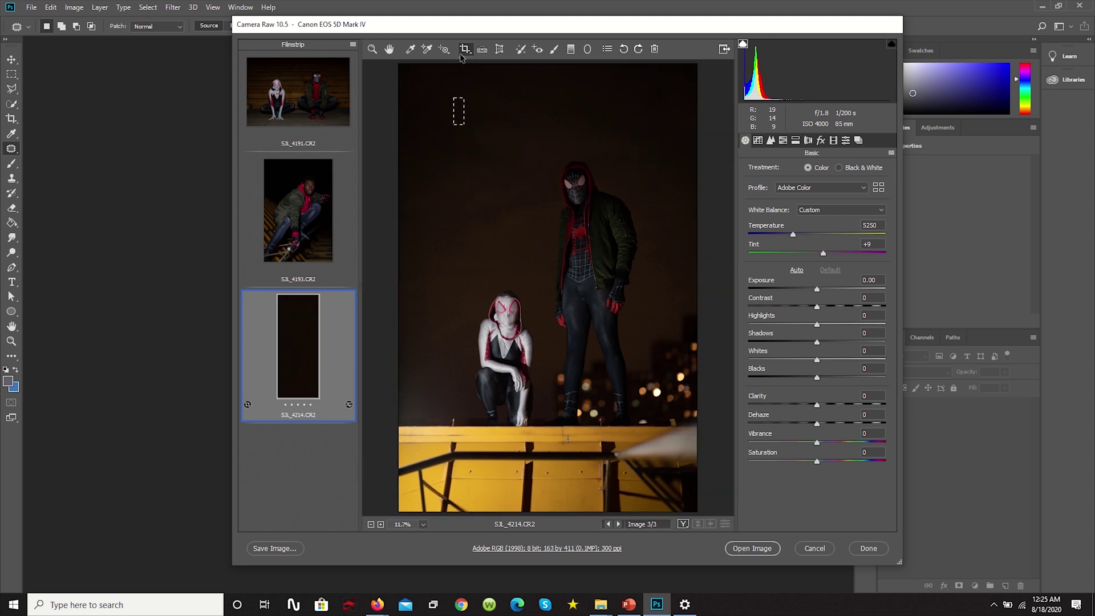
click(513, 127)
click(482, 49)
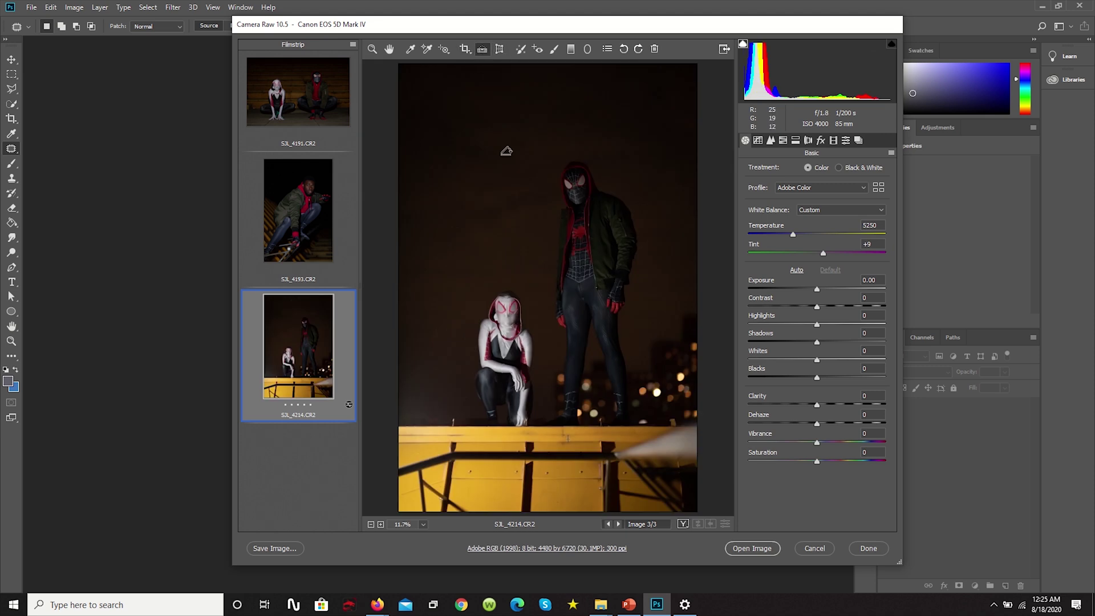
drag(444, 135, 684, 283)
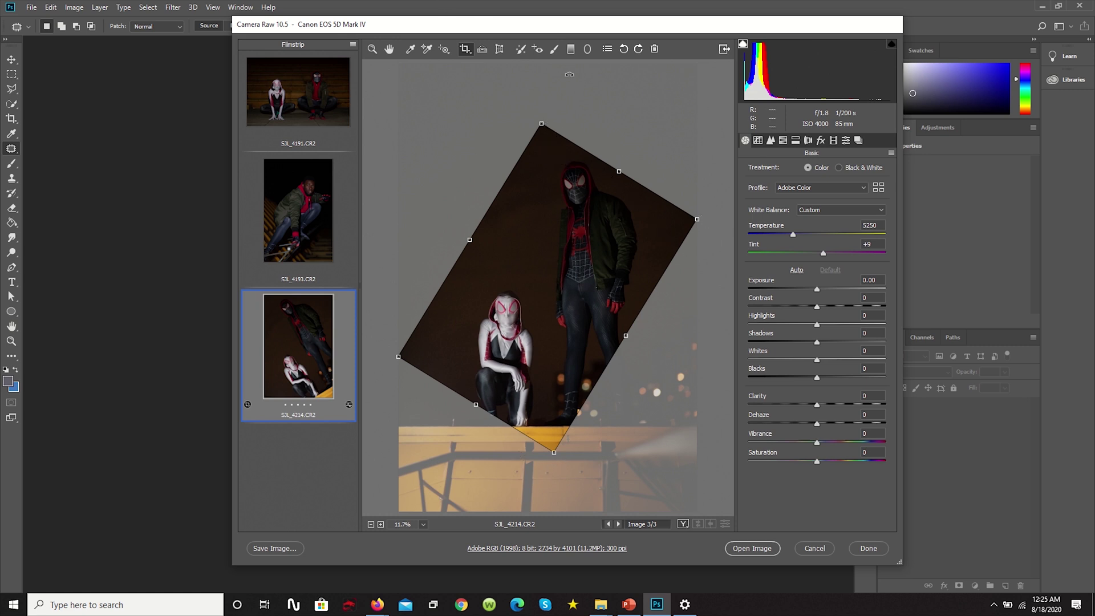
key(Escape)
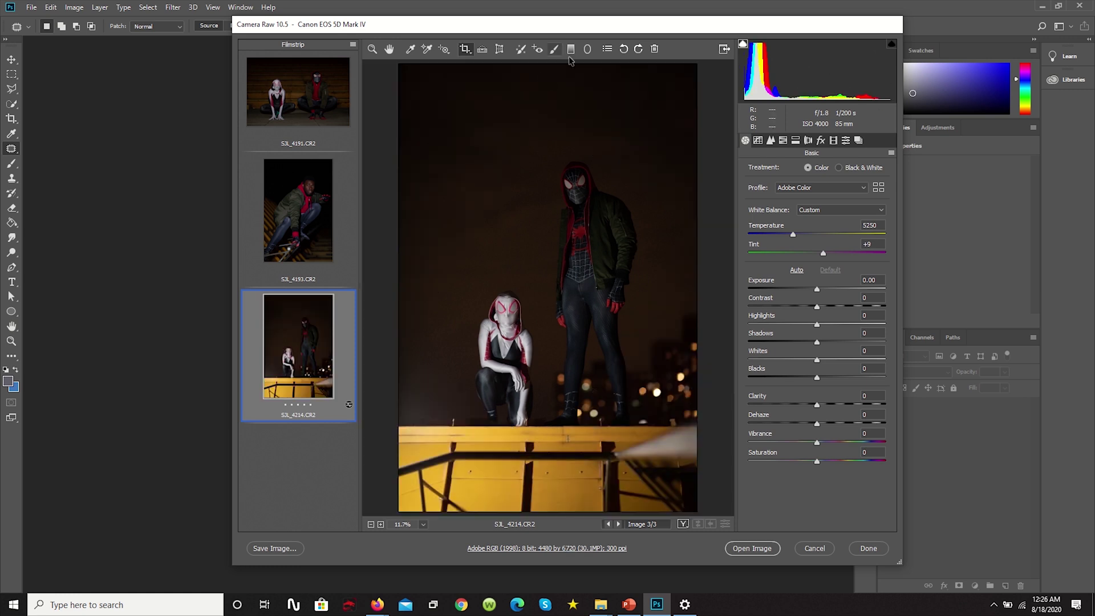
Try a guided Upright correction with two horizontal guides along the yellow ledge, and undo it.
click(500, 49)
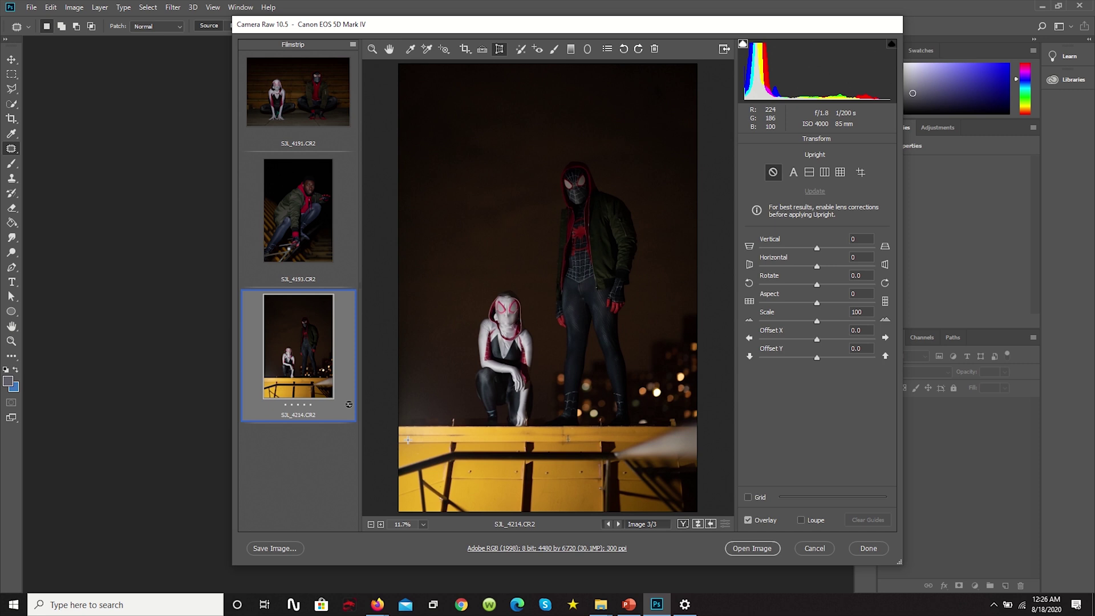
drag(408, 441, 634, 441)
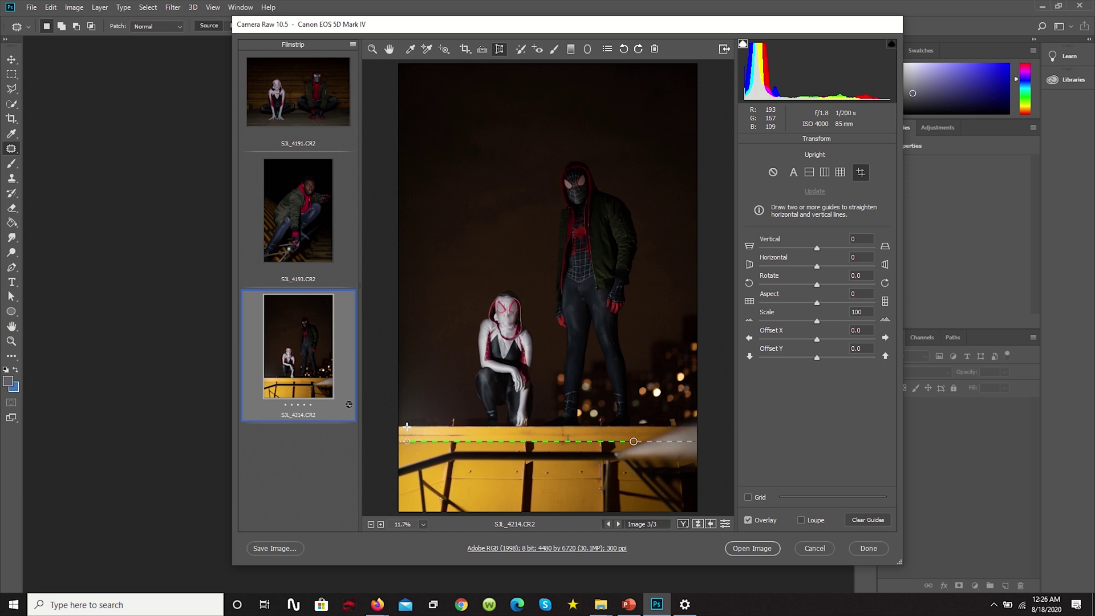
drag(407, 426, 641, 430)
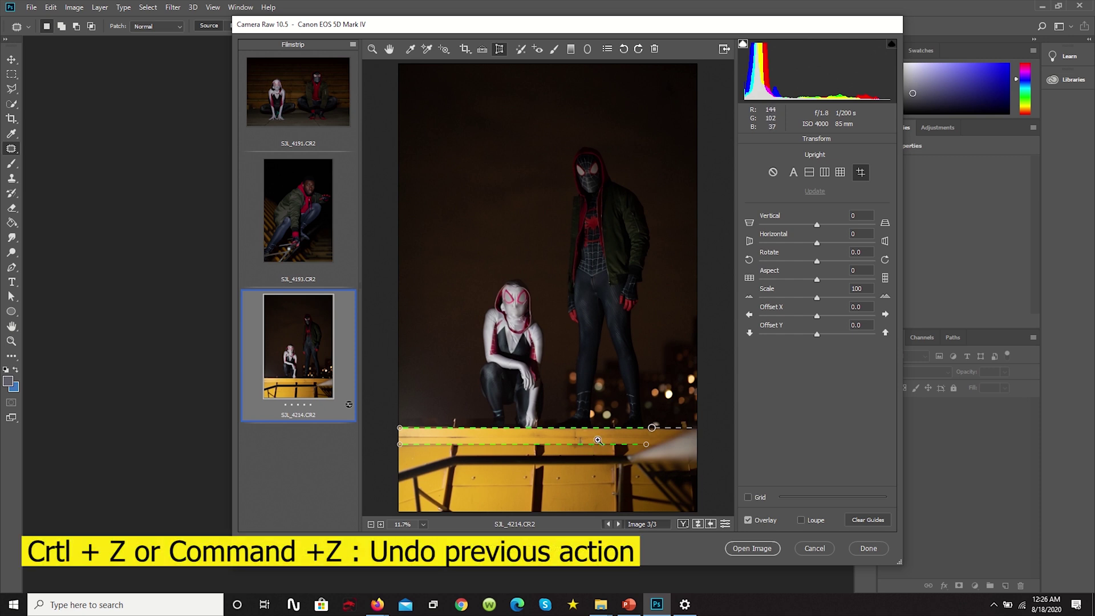
key(ctrl+z)
key(ctrl+z)
key(ctrl+z)
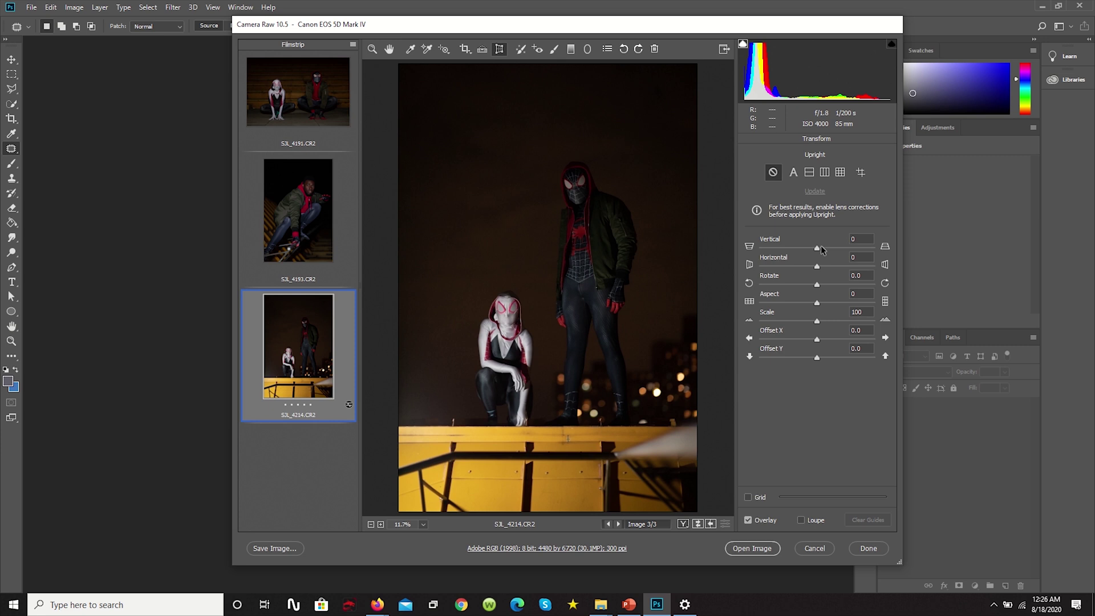
Try the manual transforms Vertical +14 and -9, Horizontal +21, Rotate -1.9 and Aspect +71, resetting each to 0.
drag(817, 249, 825, 248)
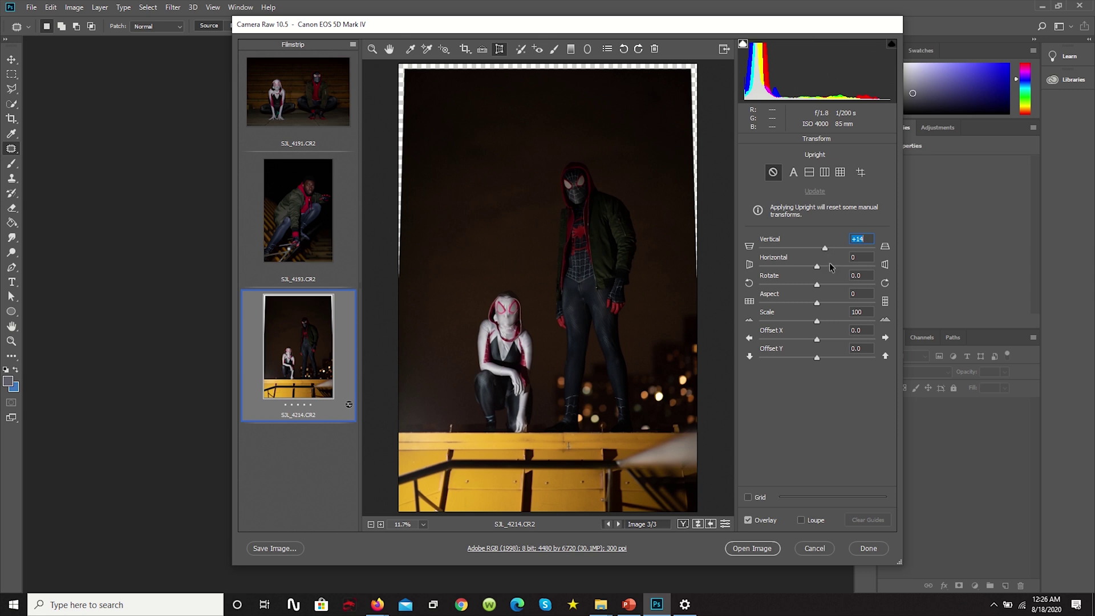
text(0)
mouse_move(819, 267)
mouse_down()
mouse_move(830, 265)
mouse_move(809, 285)
mouse_up()
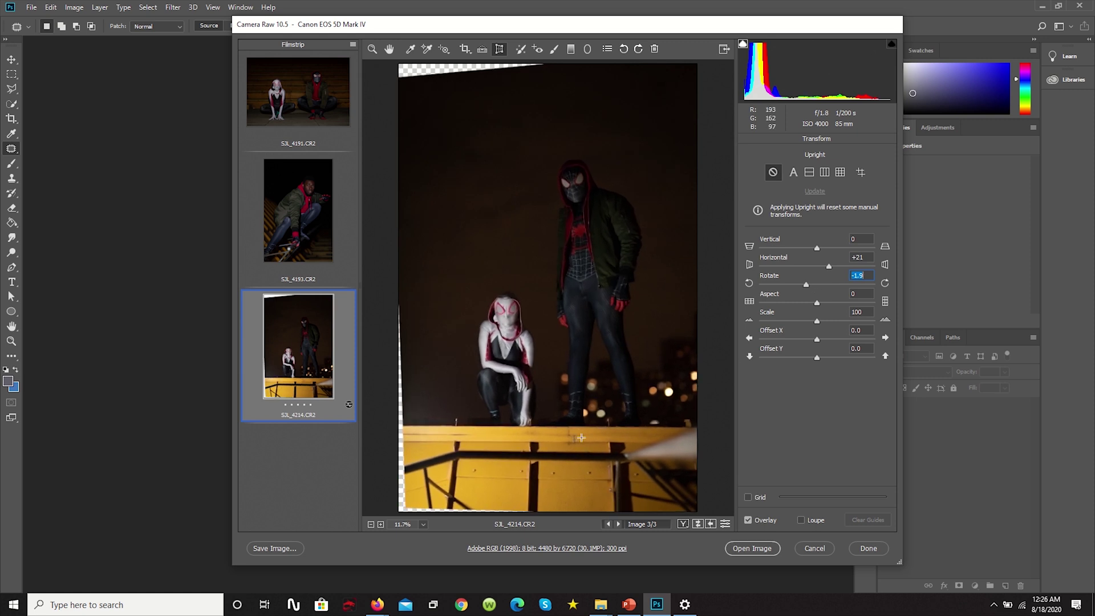
drag(819, 247, 812, 247)
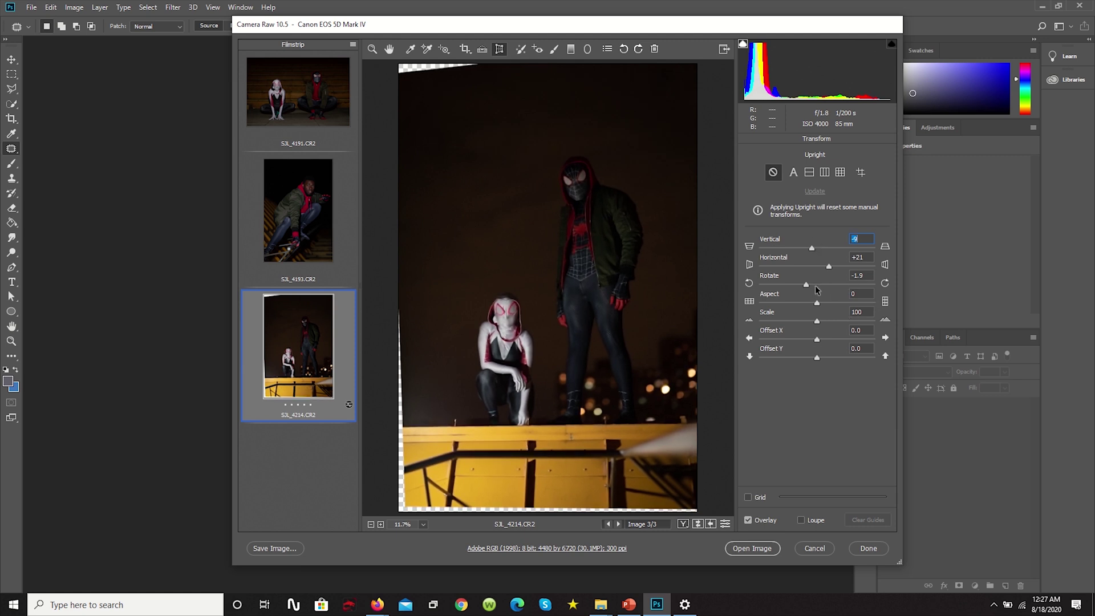
text(0)
key(Tab)
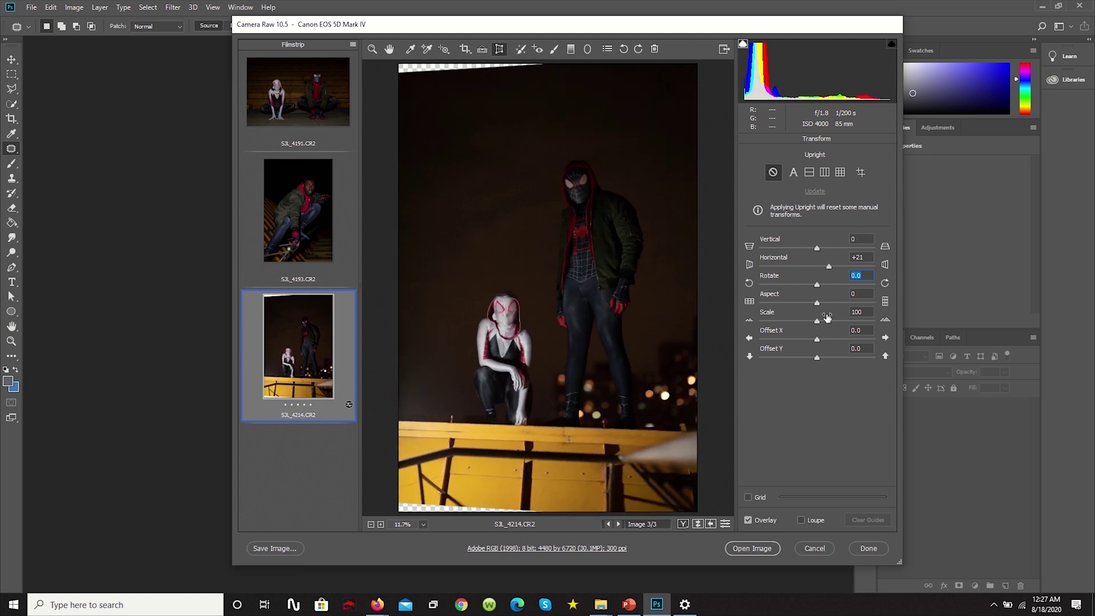
text(0)
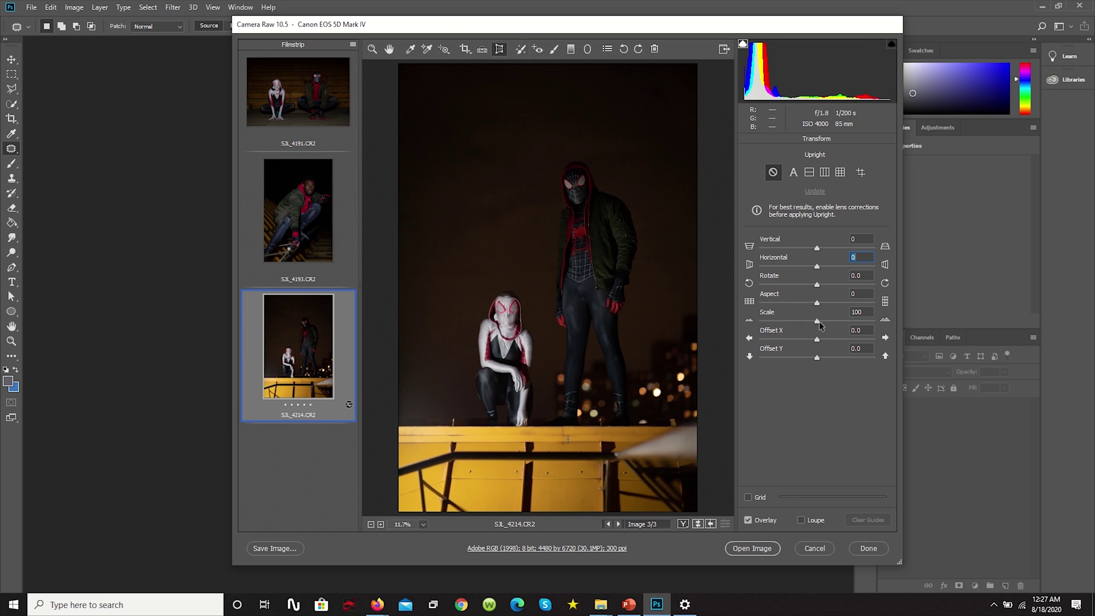
drag(817, 303, 859, 305)
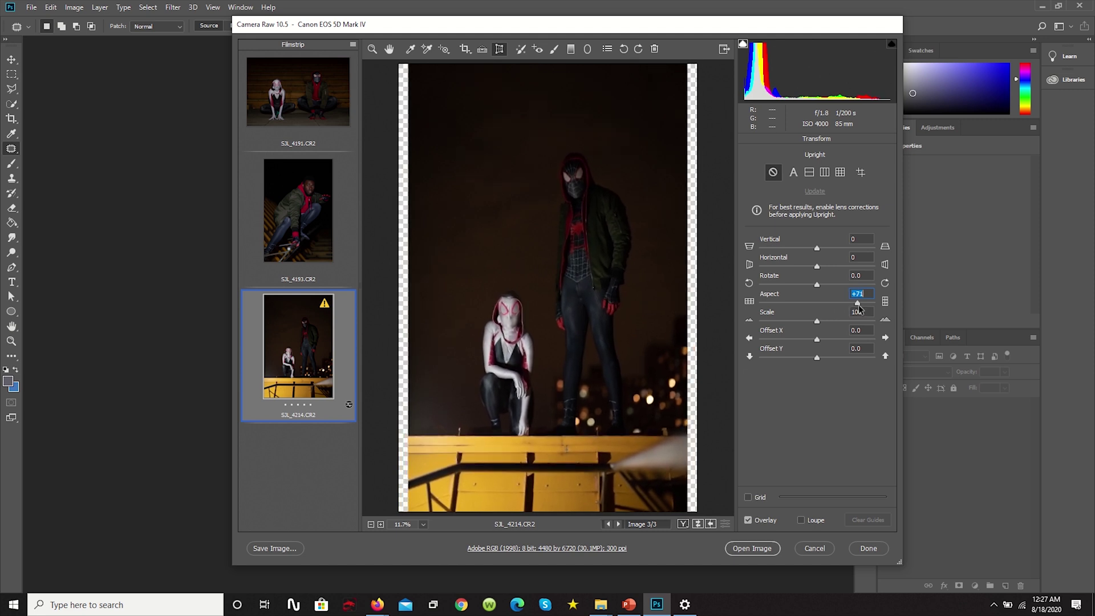
double_click(858, 304)
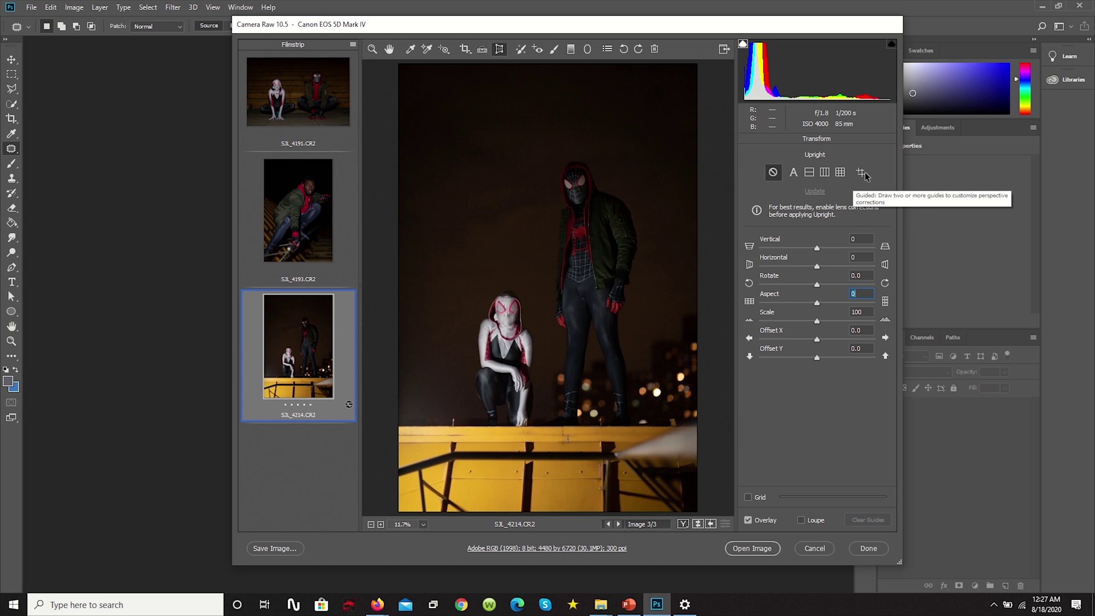
Try the Auto, Level and Vertical Upright corrections, adding a manual Vertical transform of +22.
click(796, 172)
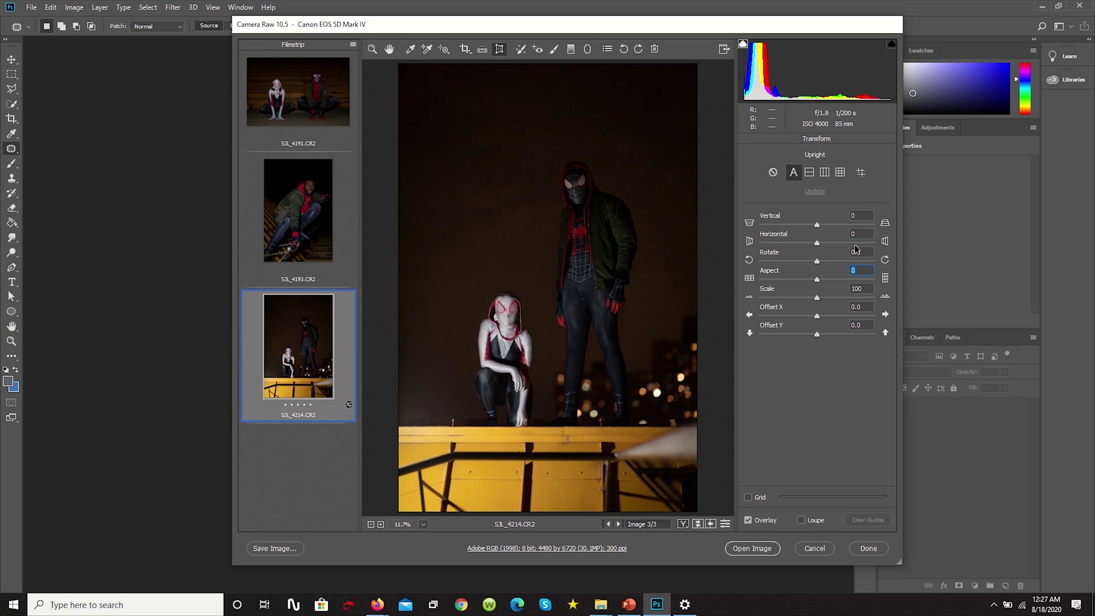
click(810, 172)
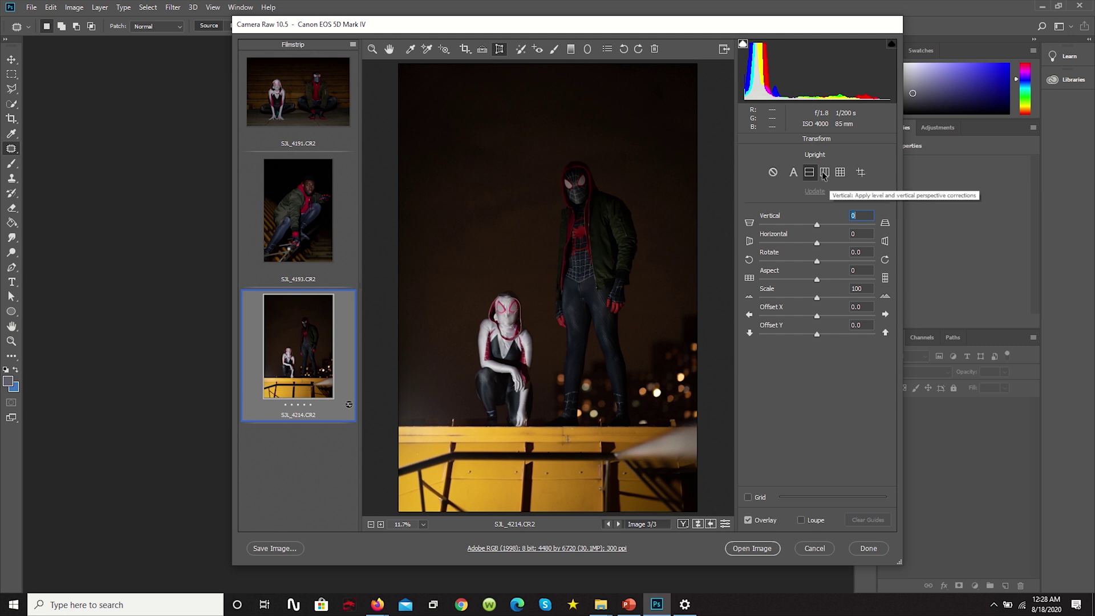
click(823, 172)
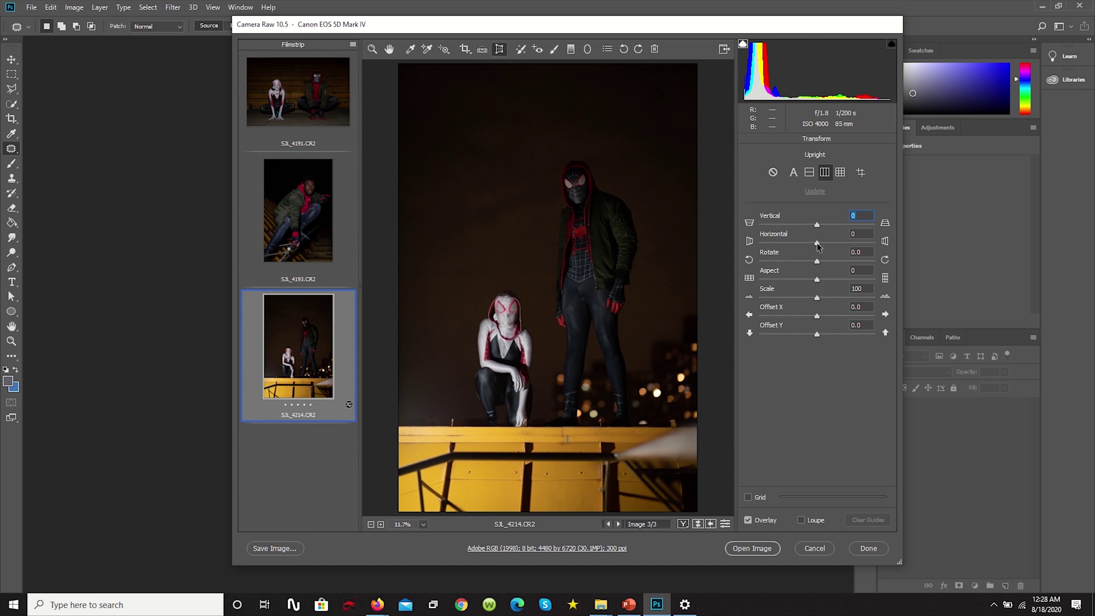
mouse_move(817, 222)
mouse_down()
mouse_move(861, 222)
mouse_move(829, 227)
mouse_up()
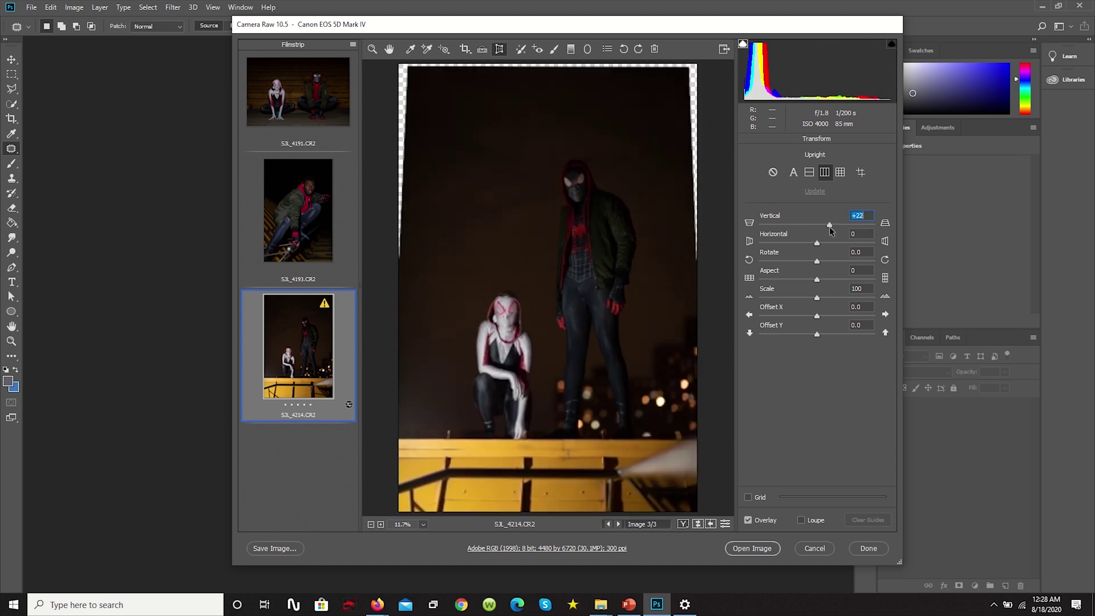
mouse_move(821, 265)
mouse_down()
mouse_move(847, 268)
mouse_move(820, 263)
mouse_up()
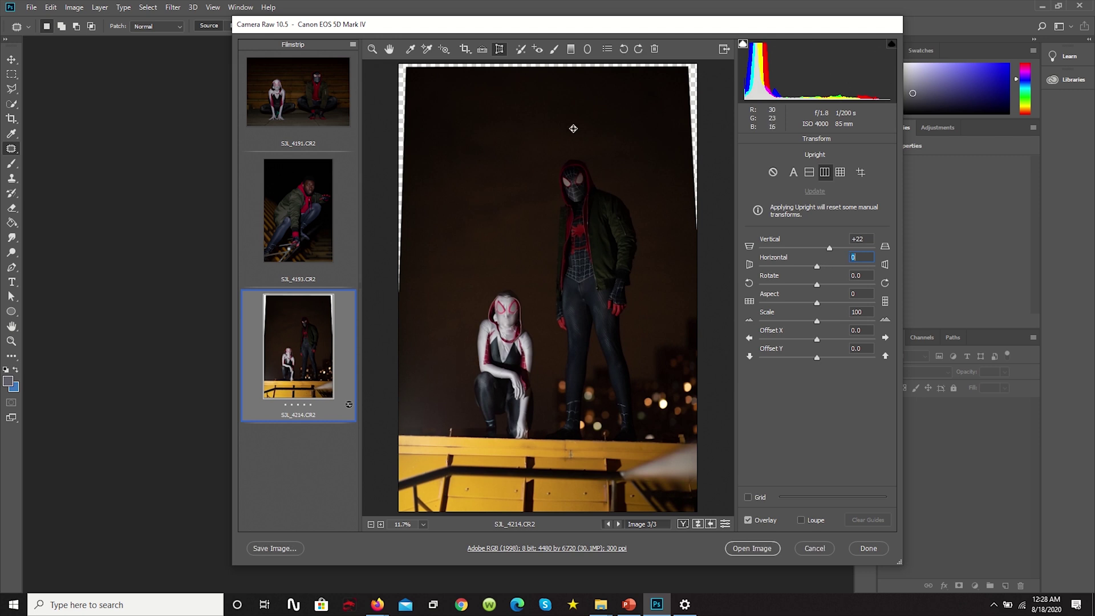
Try healing a spot on the seated figure's mask with Spot Removal, undo it, and set the brush size to 32.
click(521, 50)
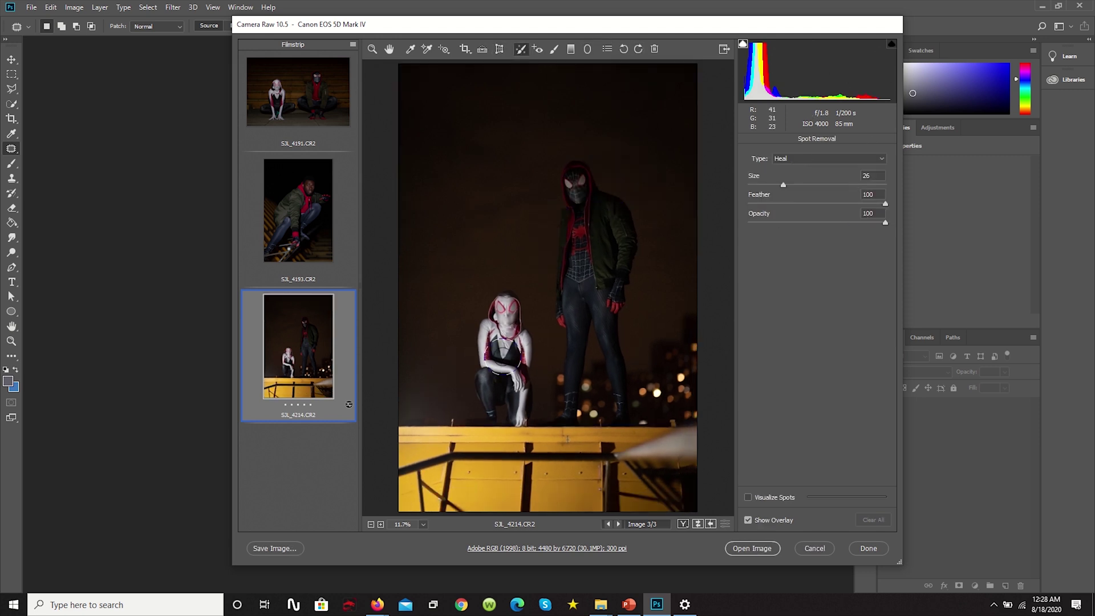
scroll(531, 256, up, 3)
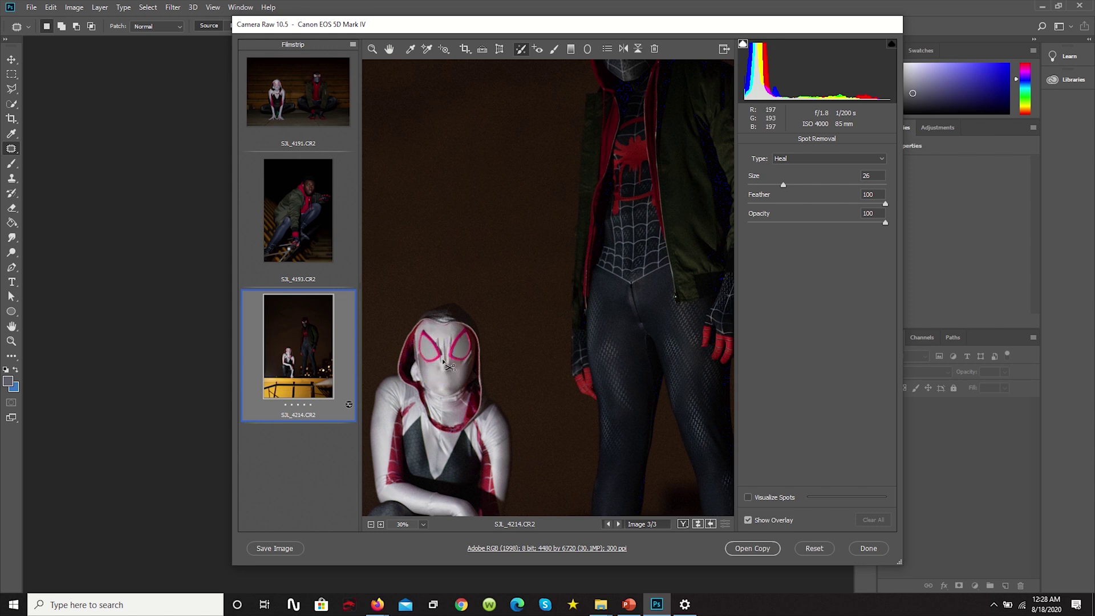
click(445, 367)
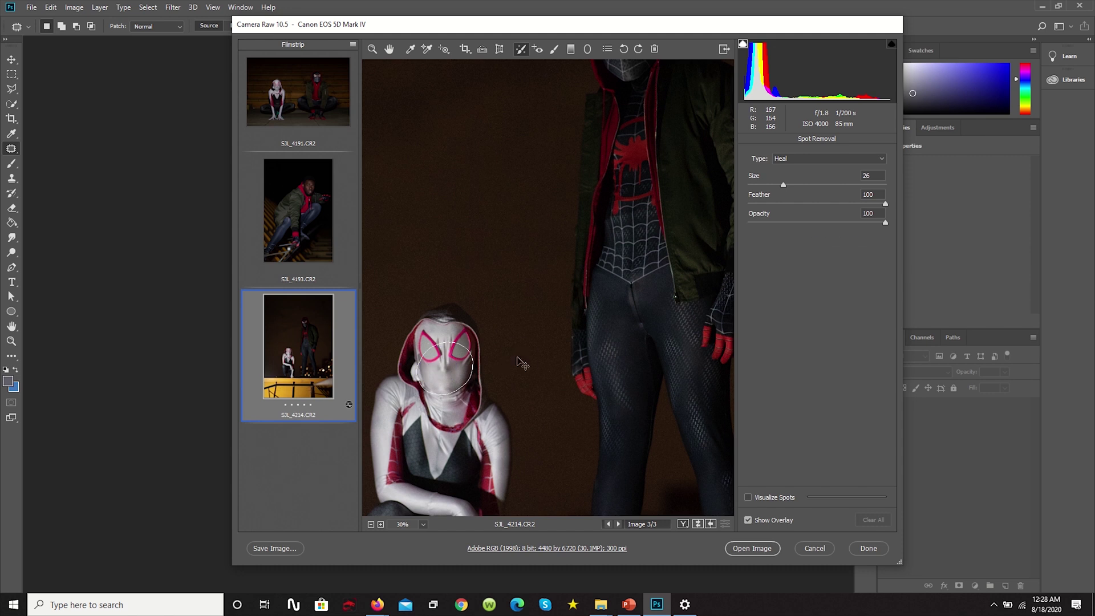
key(ctrl+z)
key(ctrl+0)
mouse_move(535, 330)
mouse_down()
mouse_move(608, 337)
mouse_move(551, 347)
mouse_move(623, 338)
mouse_move(546, 340)
mouse_up()
key(alt)
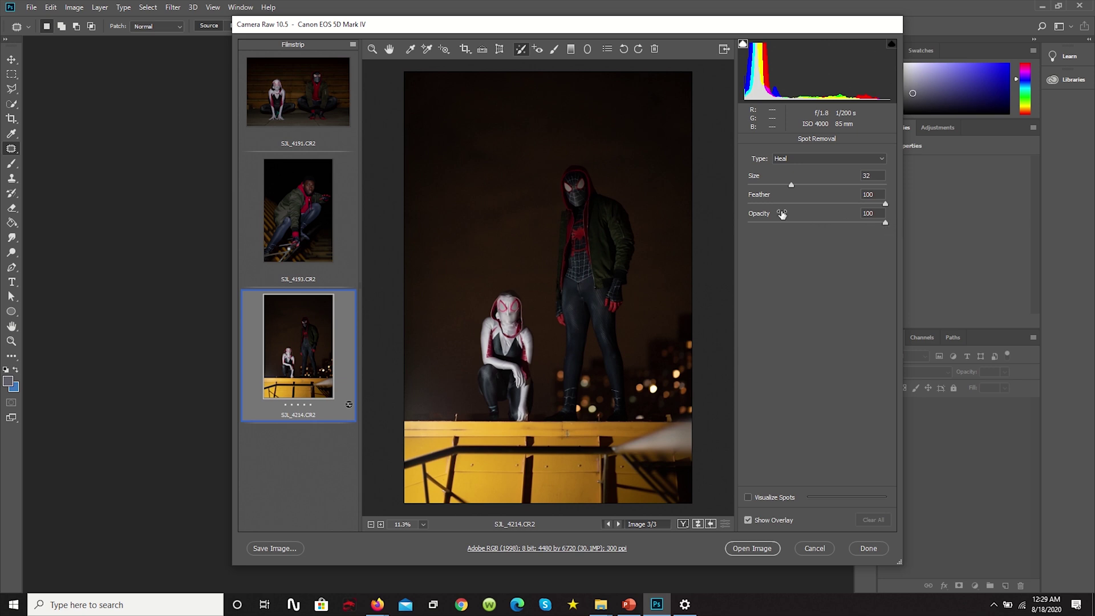
Bring up the Red Eye Removal settings.
click(536, 53)
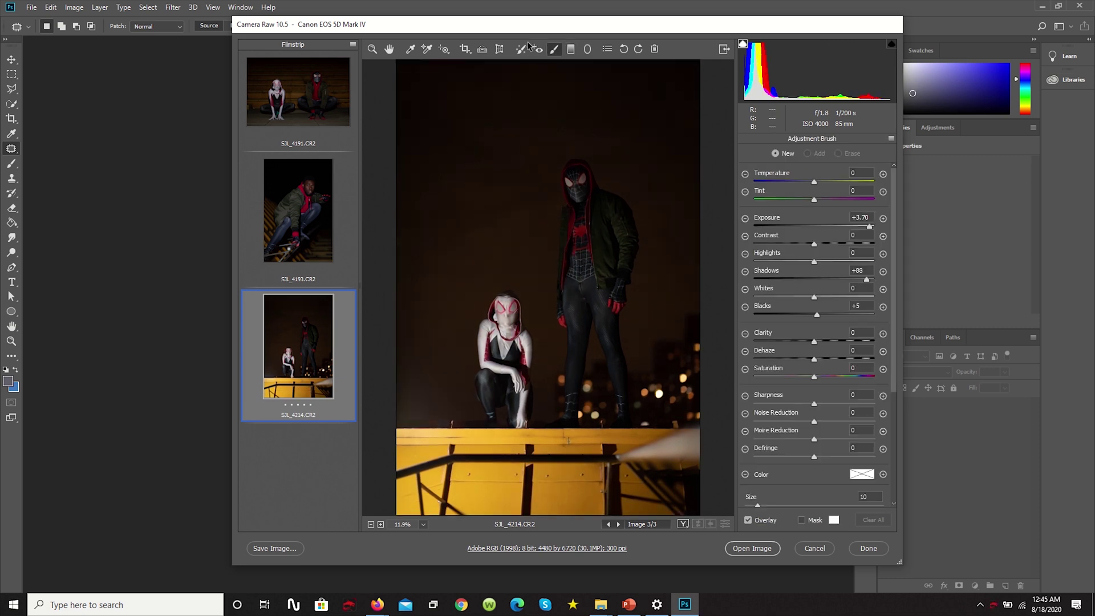
click(536, 49)
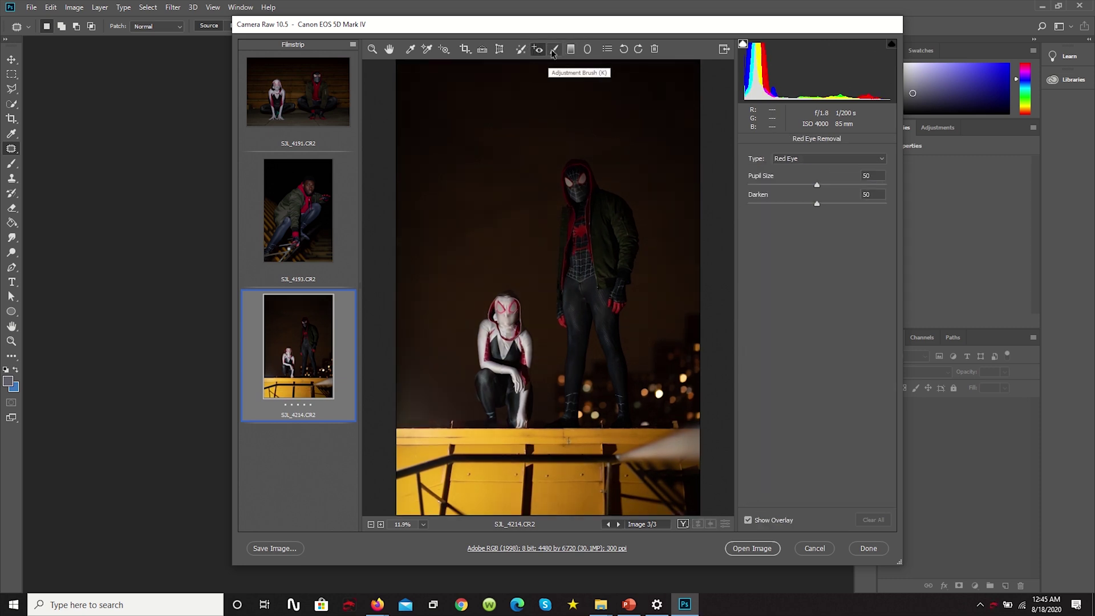
Try brightening the standing figure's mask with the Adjustment Brush at Exposure +2.25 and Shadows +50, and delete the adjustment.
click(552, 49)
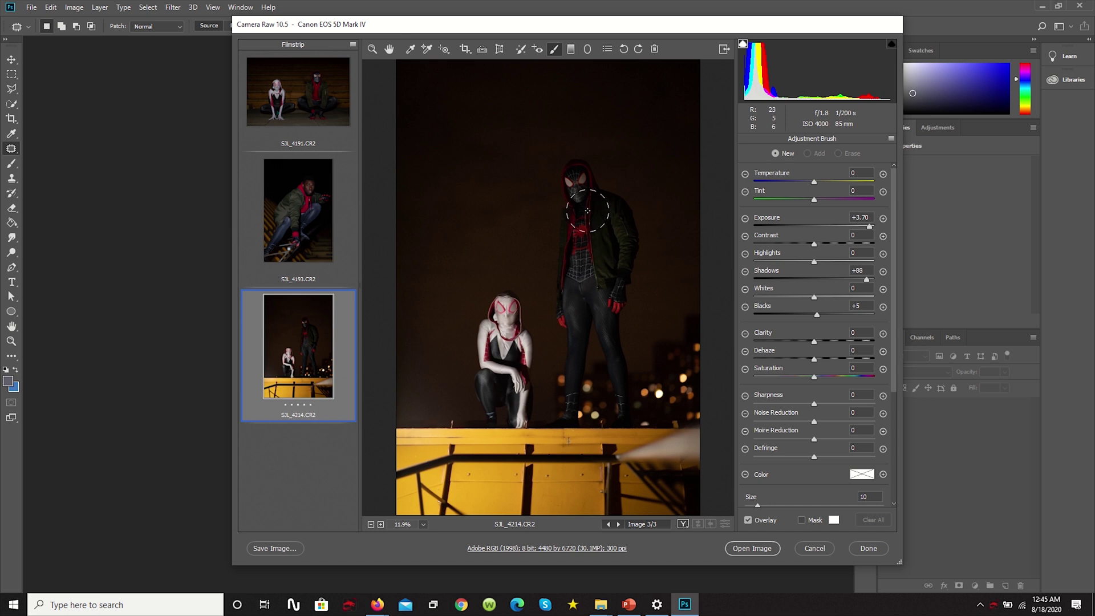
scroll(622, 147, up, 2)
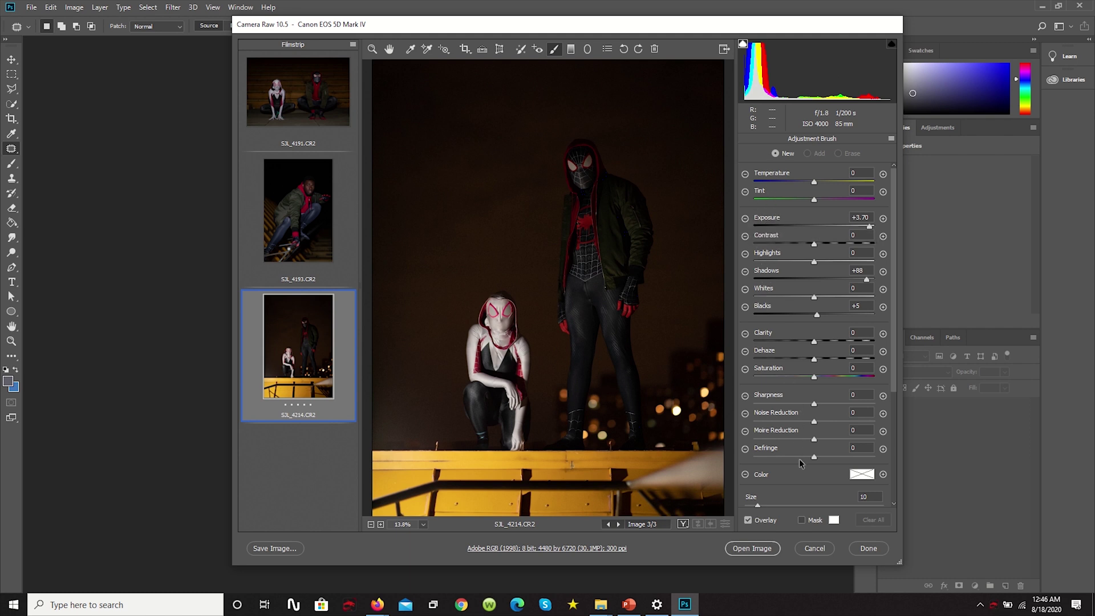
key(ctrl+plus)
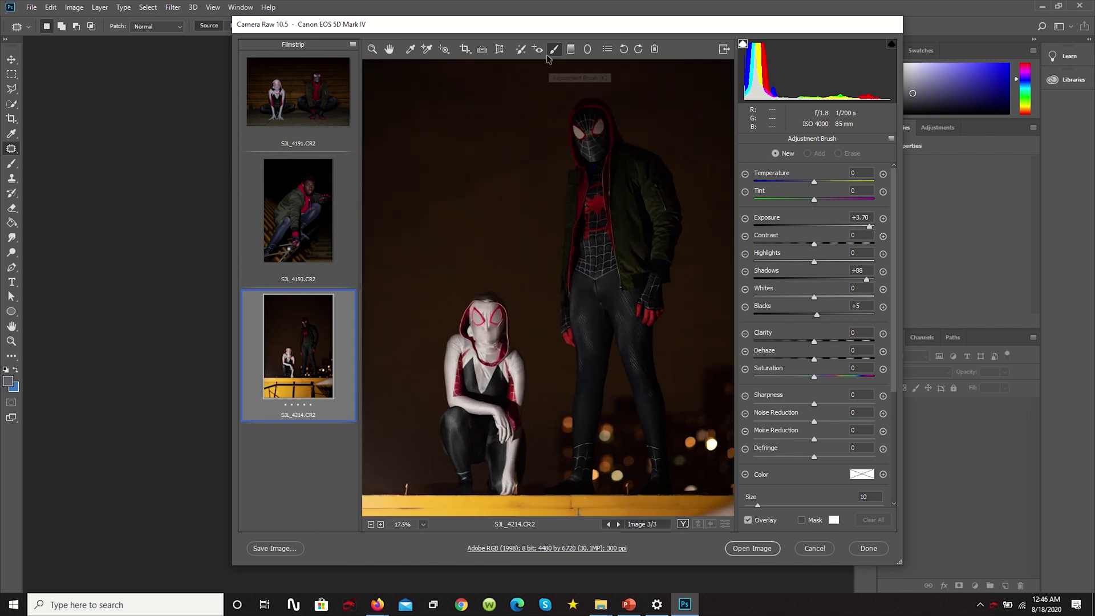
drag(867, 280, 847, 285)
drag(869, 226, 850, 226)
mouse_move(597, 135)
mouse_down()
mouse_move(573, 117)
mouse_move(591, 156)
mouse_move(564, 134)
mouse_move(595, 172)
mouse_move(598, 107)
mouse_move(589, 155)
mouse_move(601, 126)
mouse_move(582, 152)
mouse_move(576, 127)
mouse_move(613, 145)
mouse_move(598, 127)
mouse_up()
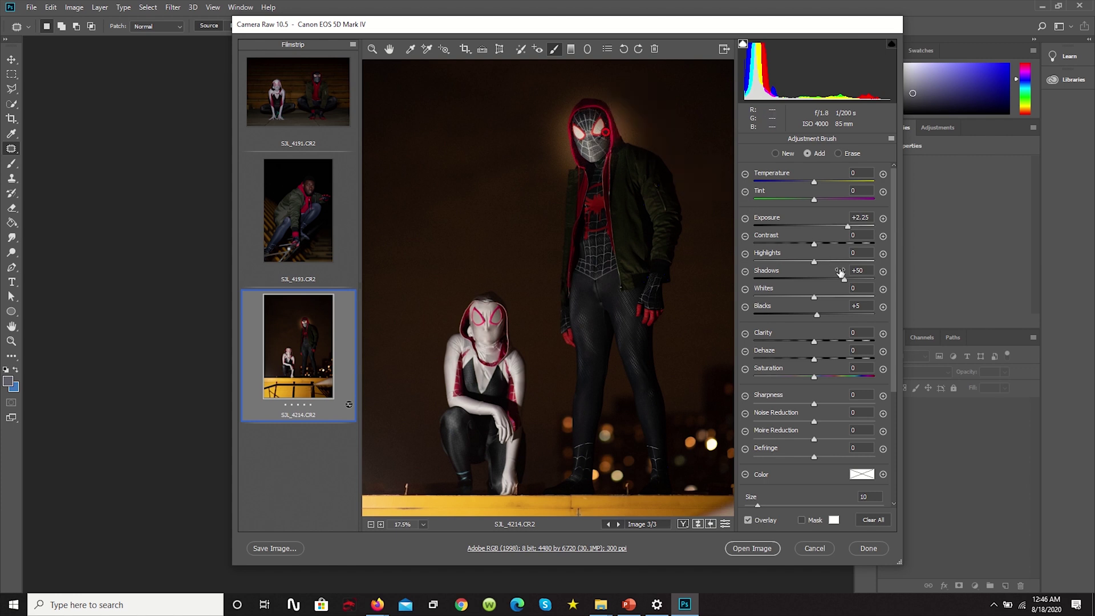
key(Delete)
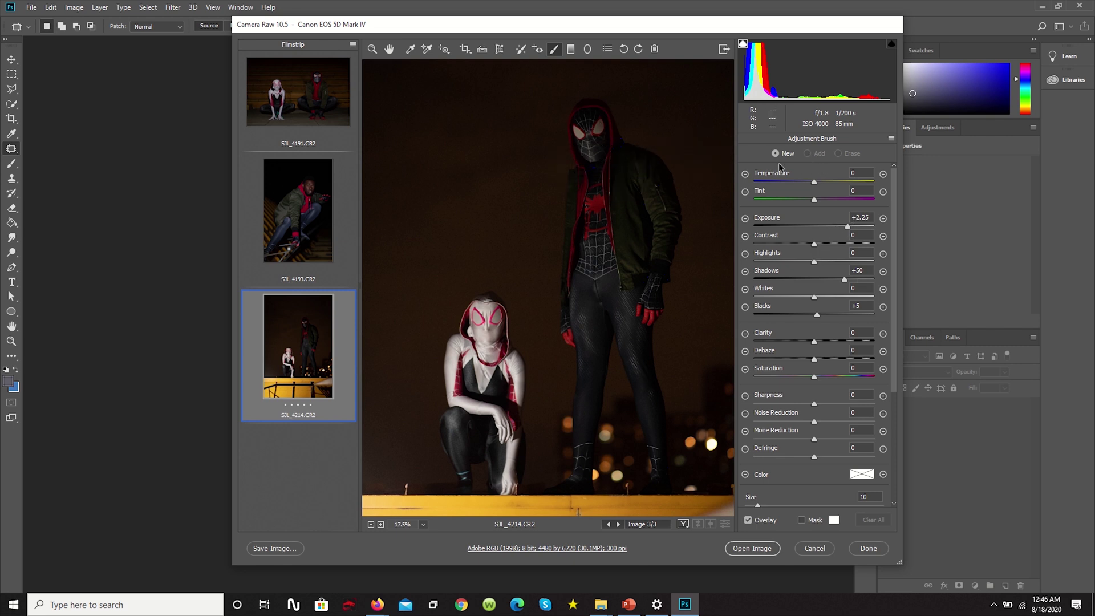
Brush an adjustment onto the standing figure, and set Exposure to +1.20 and Shadows to +15 for a new one.
click(587, 149)
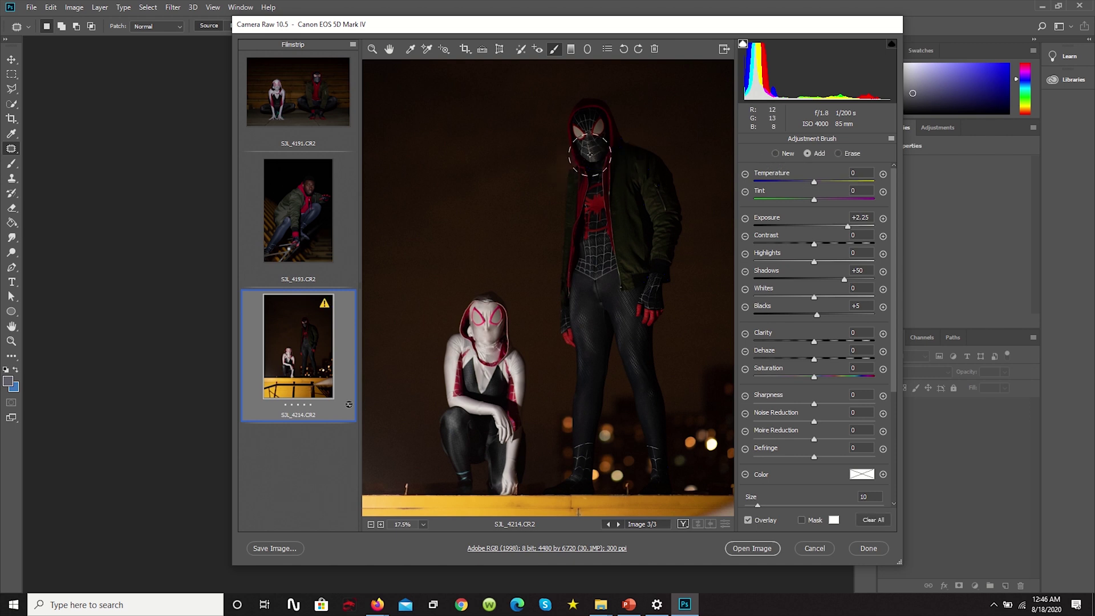
click(776, 154)
drag(849, 226, 832, 226)
drag(844, 280, 824, 279)
mouse_move(627, 307)
mouse_down()
mouse_move(638, 353)
mouse_move(612, 265)
mouse_move(646, 316)
mouse_up()
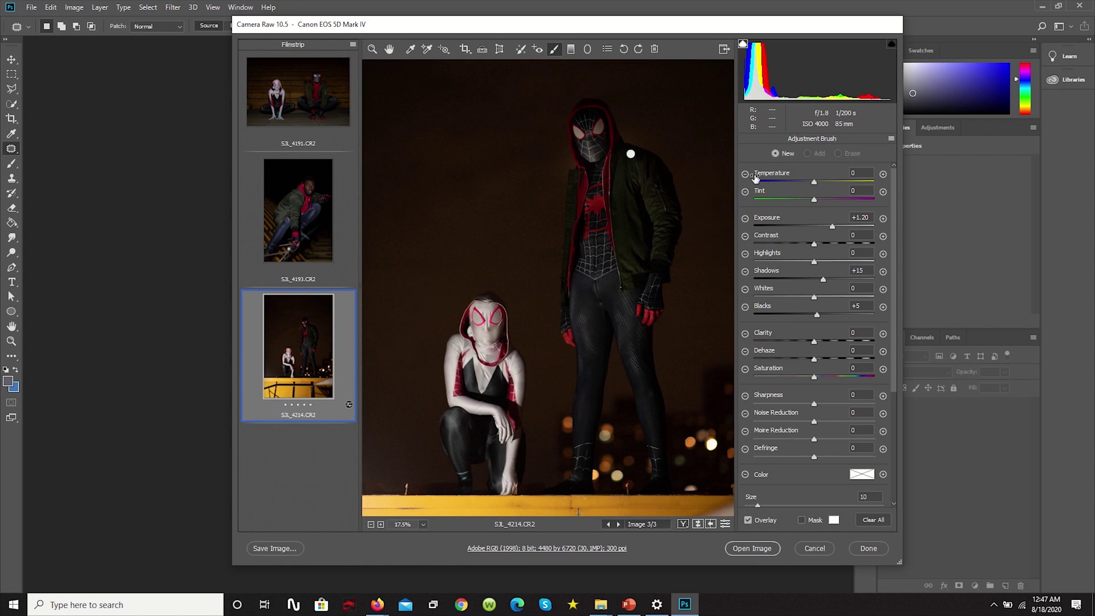
Draw a straight vertical Graduated Filter from the yellow wall below the ledge up to the photo's upper edge.
click(571, 52)
key(ctrl+0)
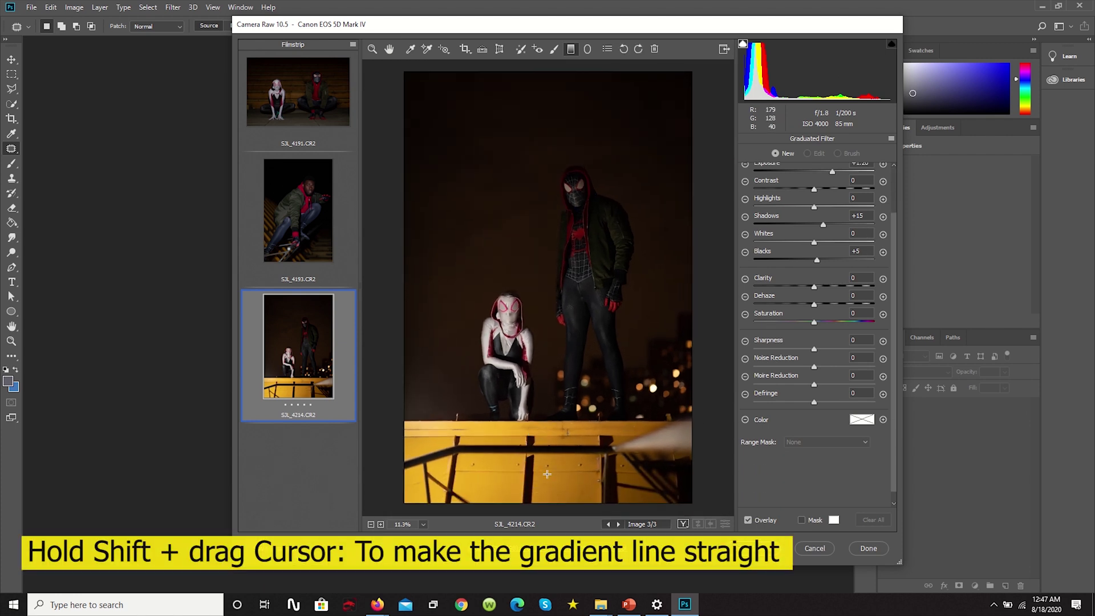
drag(547, 474, 560, 77)
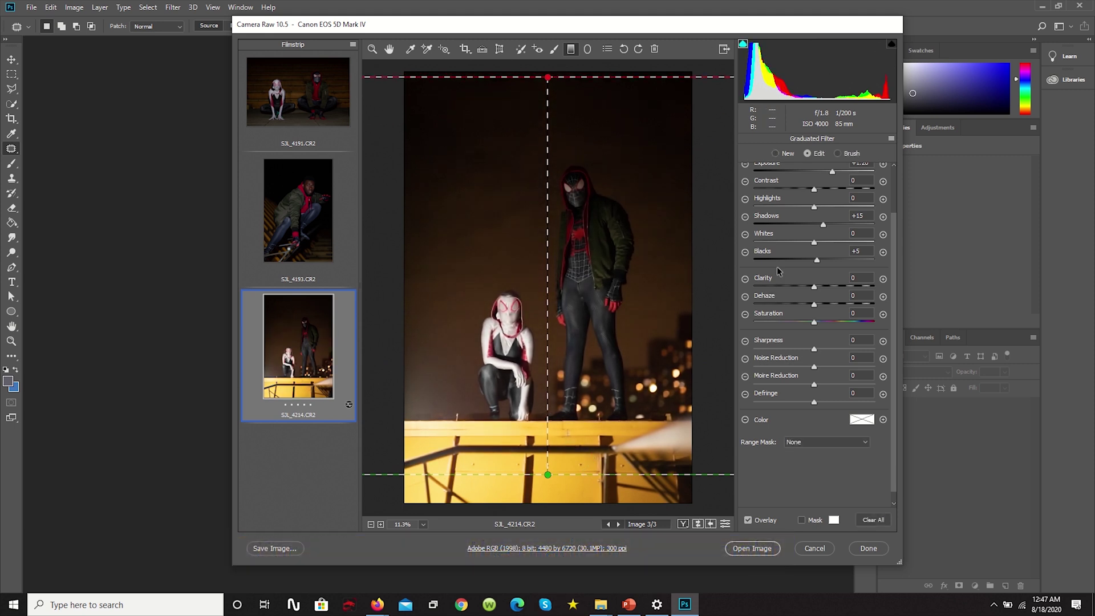
Delete the graduated filter, and draw an oval Radial Filter around the crouching figure and the yellow wall below it.
scroll(842, 231, up, 1)
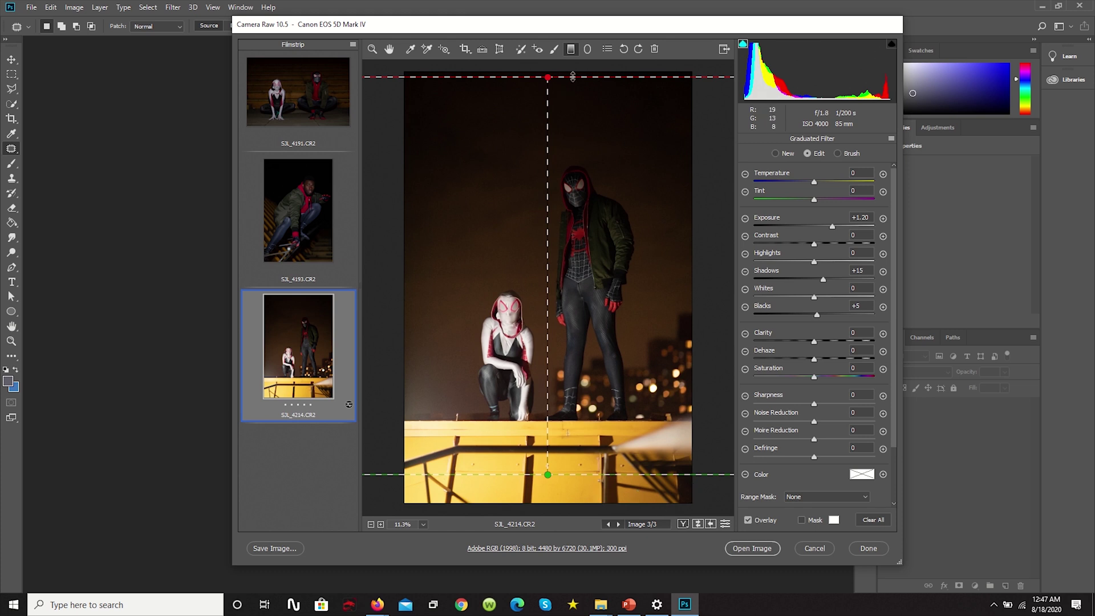
key(Delete)
click(588, 49)
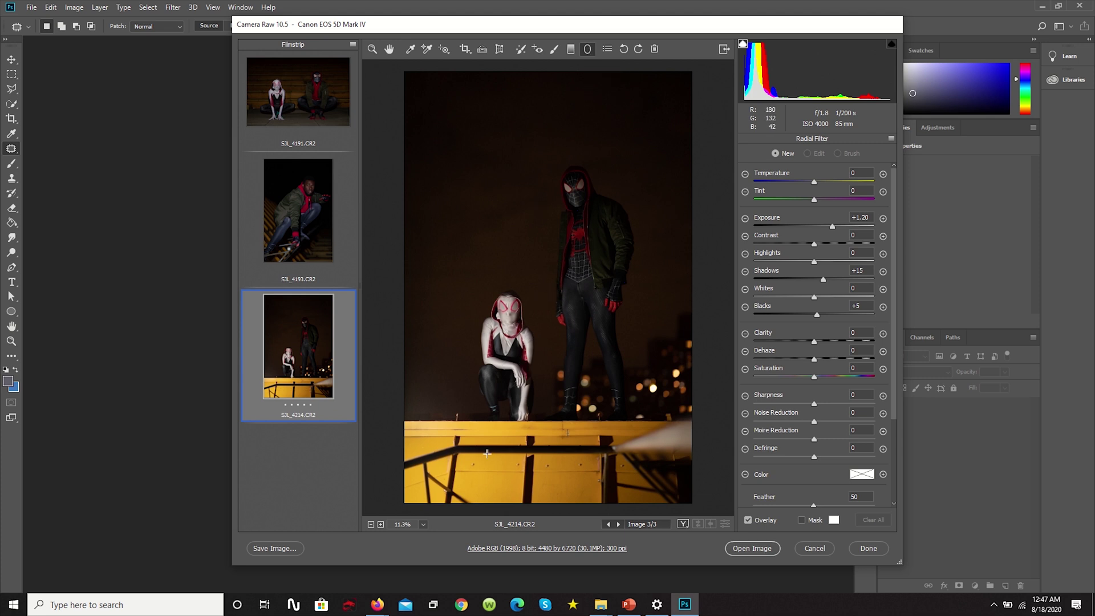
drag(487, 454, 537, 321)
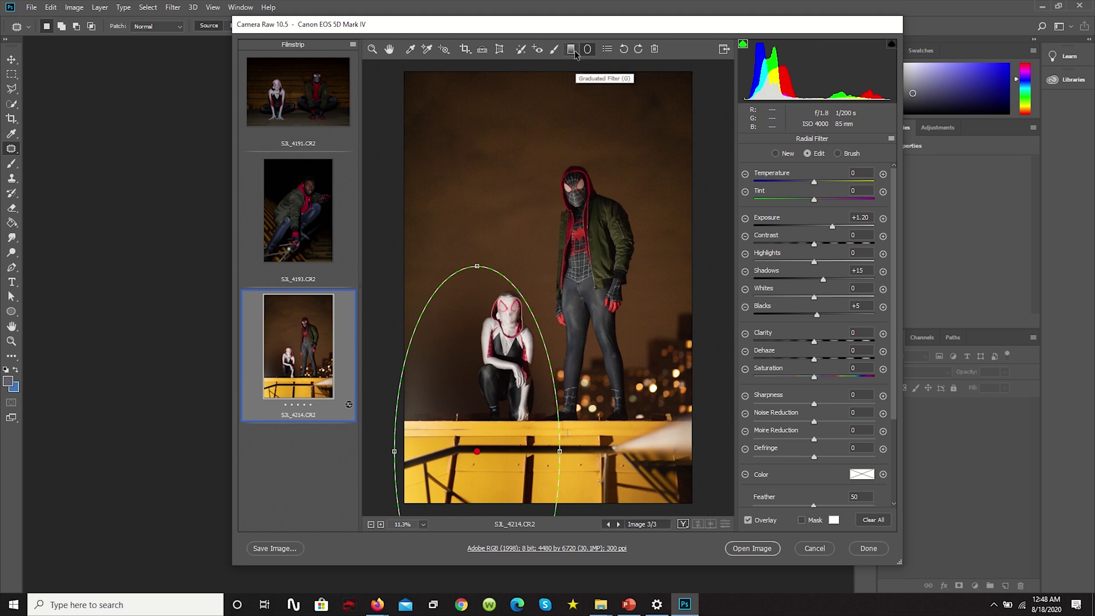
View the Camera Raw preferences without changing anything, and delete the radial filter.
click(608, 50)
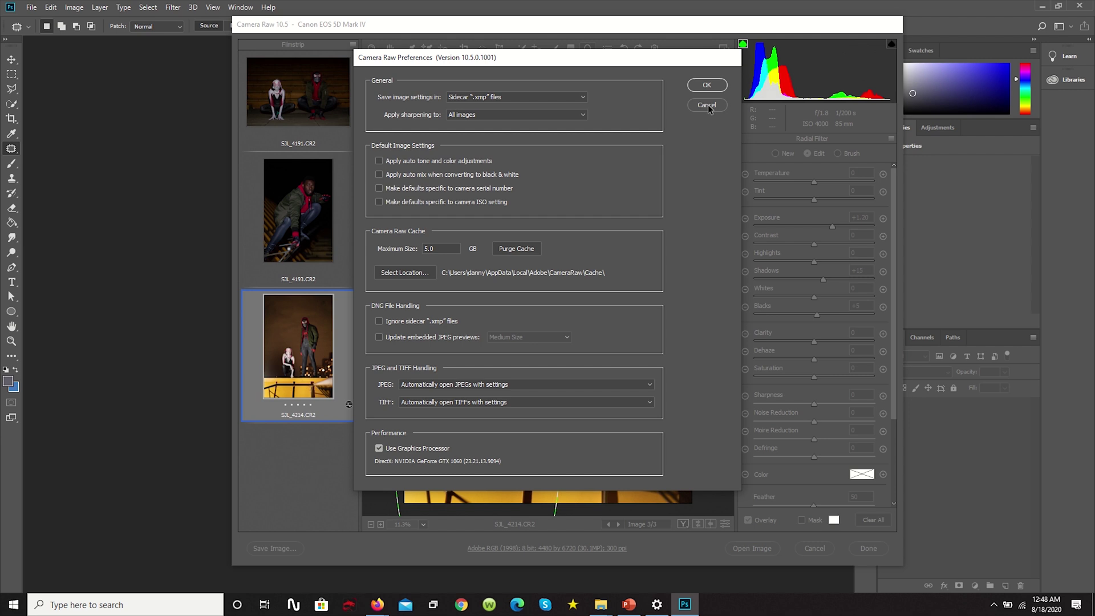
click(708, 105)
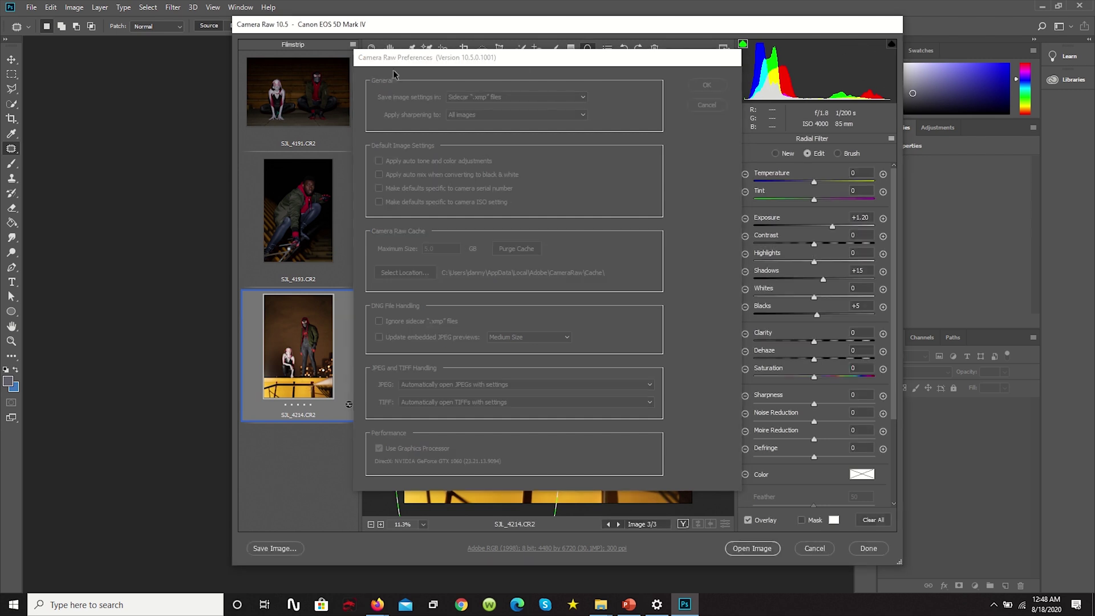
key(Delete)
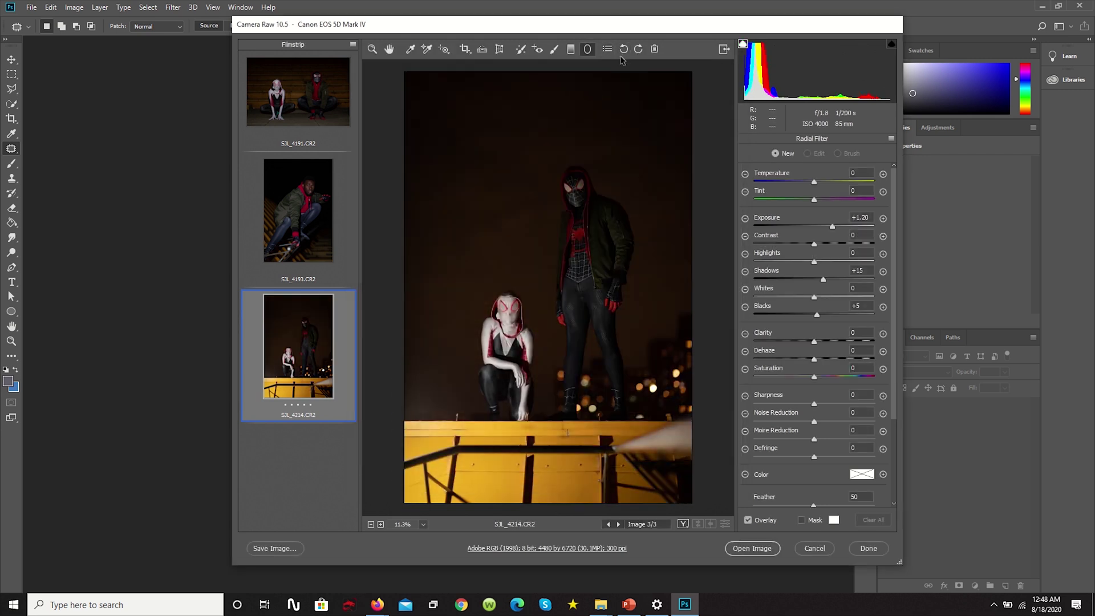
Mark the current photo for deletion and remove the mark again.
click(656, 50)
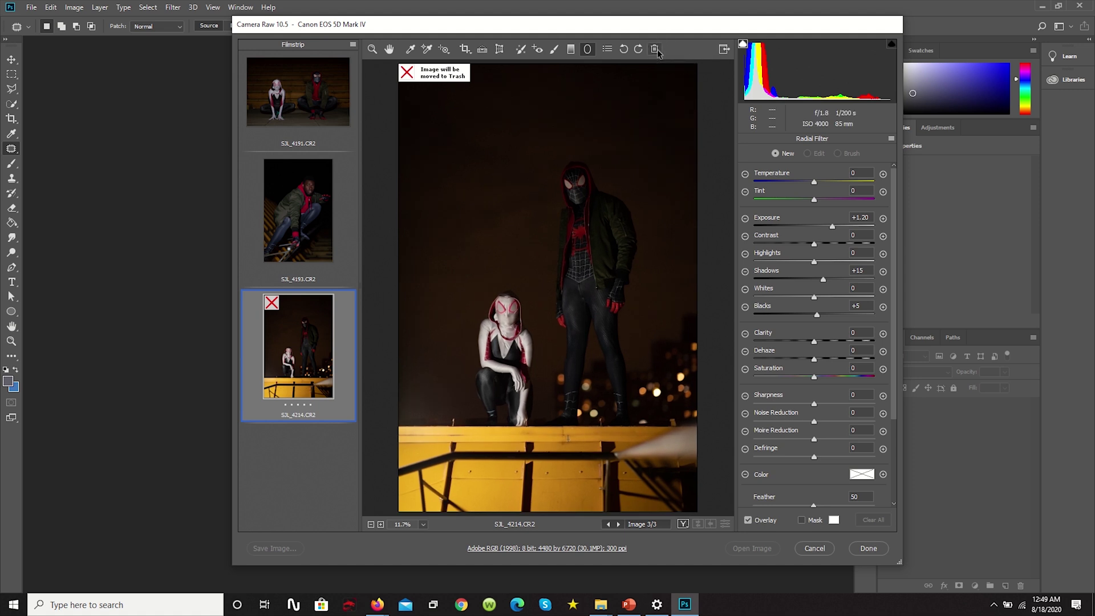
click(656, 50)
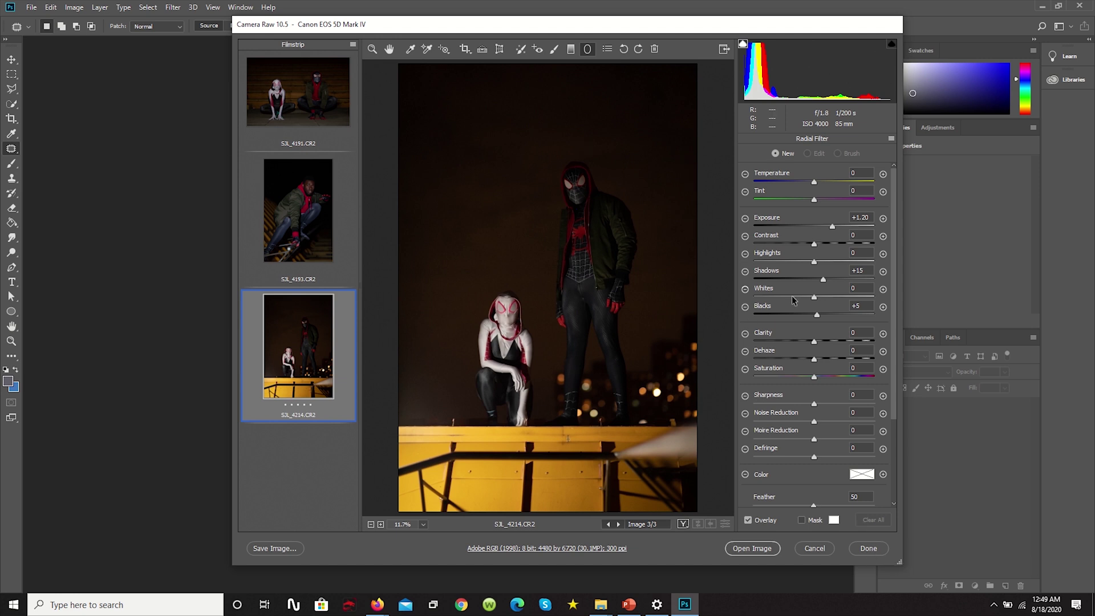
Return to the Basic adjustments, try Exposure at +1.75 and 0, and set it to +1.55.
key(h)
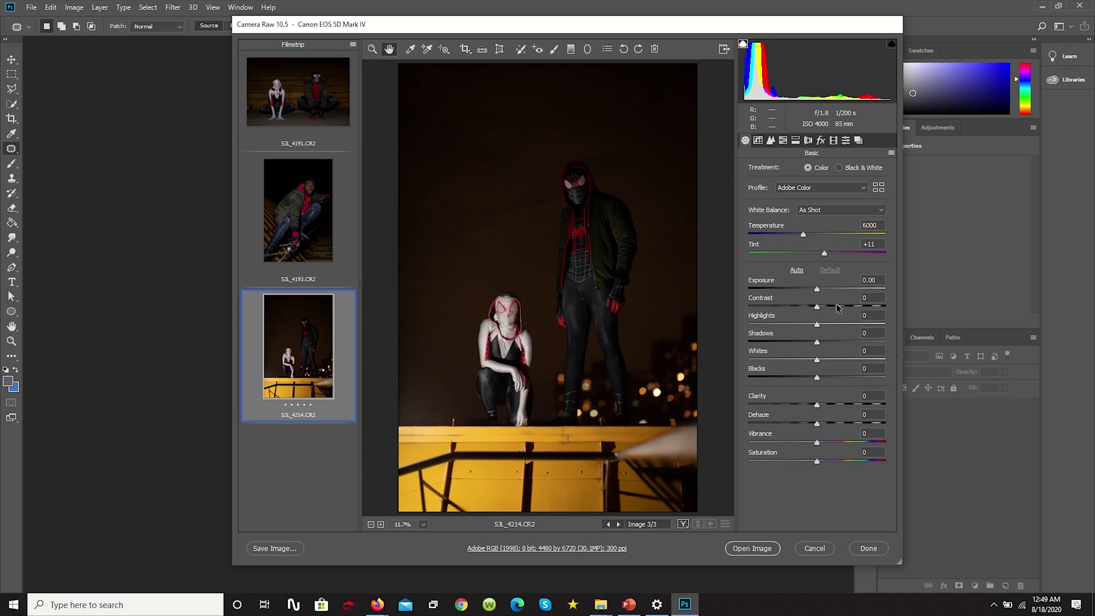
drag(817, 289, 838, 291)
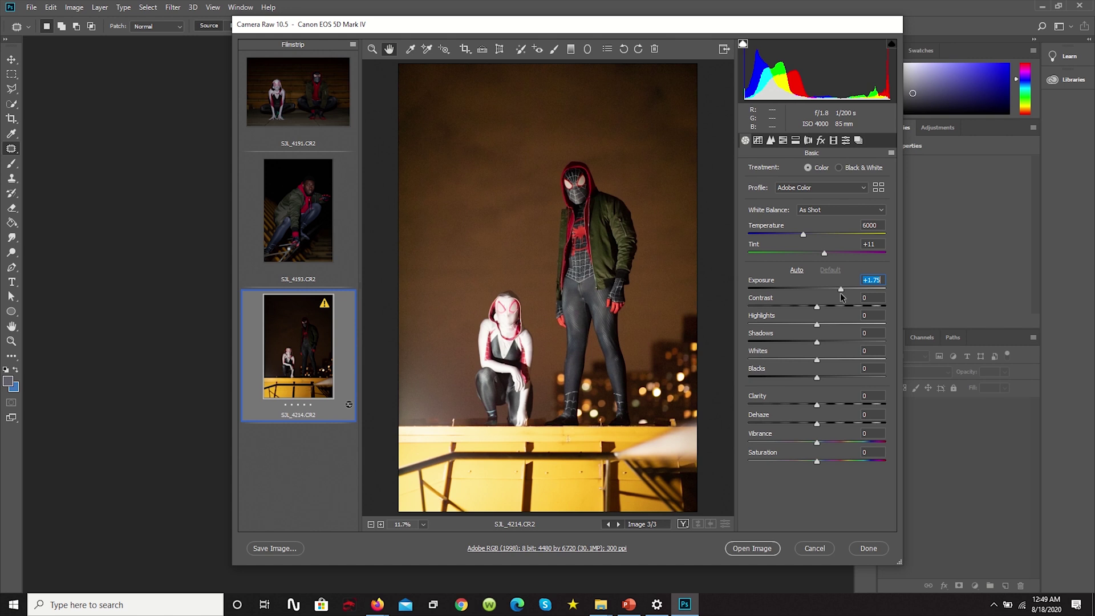
drag(841, 296, 838, 297)
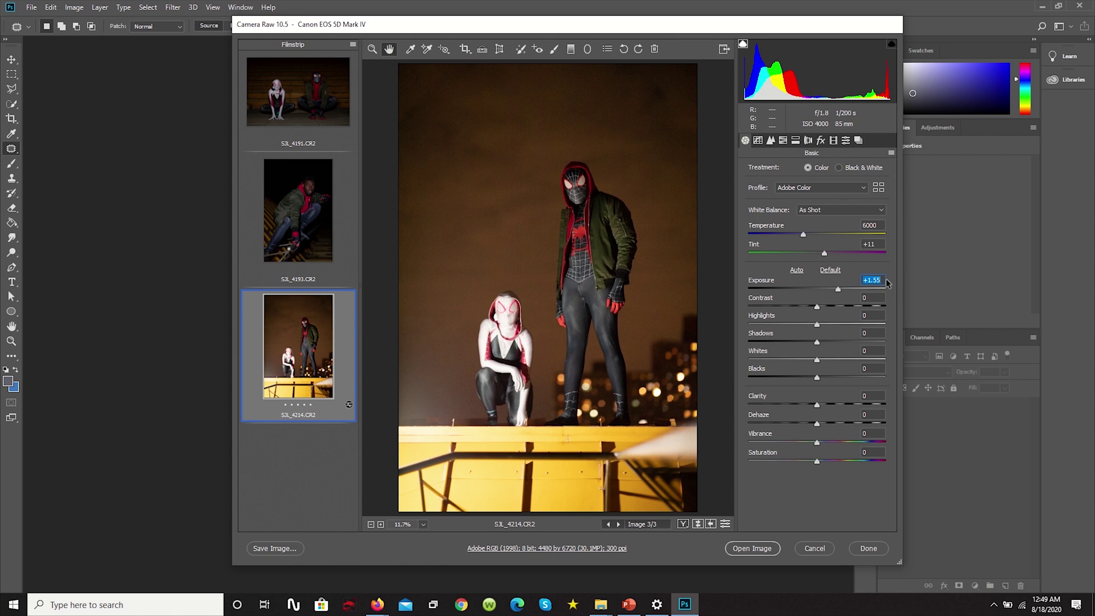
text(0)
key(Return)
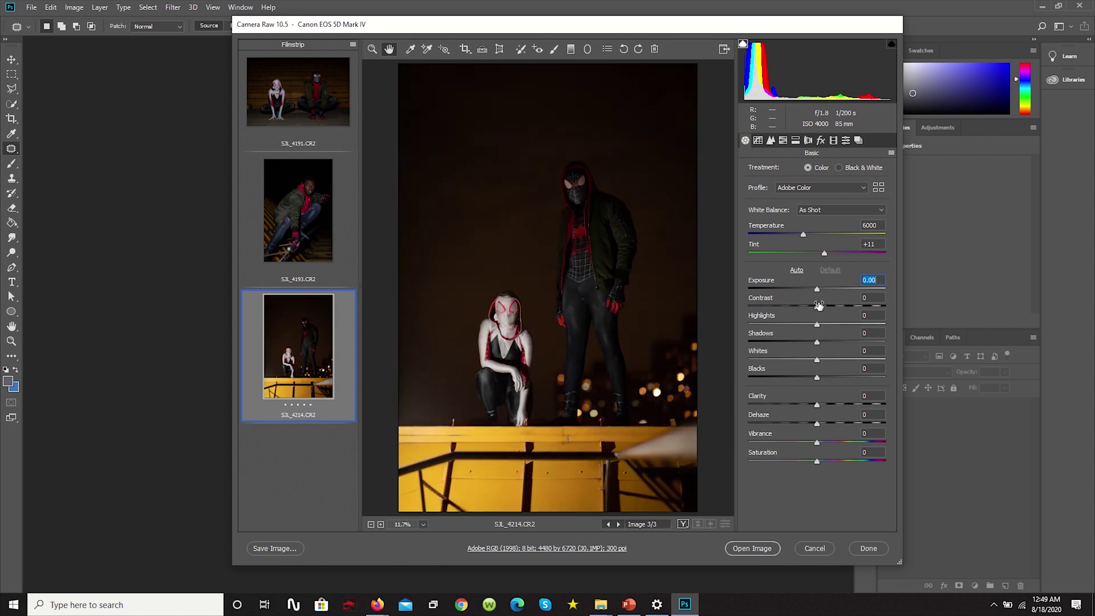
drag(817, 289, 837, 290)
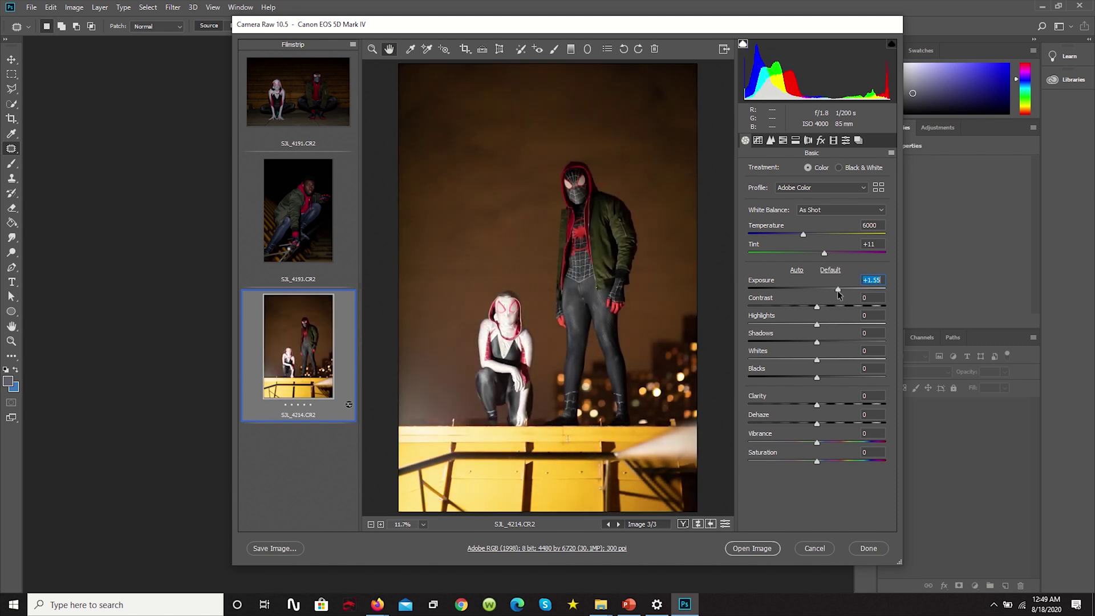
Set Contrast to +14, then try it at +100 and undo that change.
key(Tab)
drag(819, 309, 826, 307)
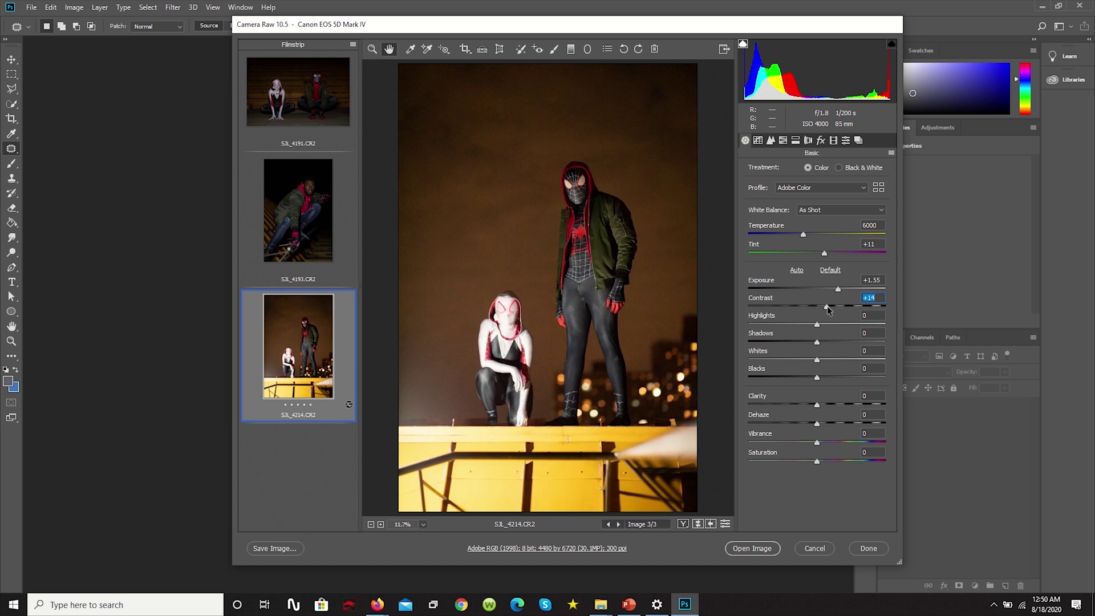
drag(827, 306, 892, 300)
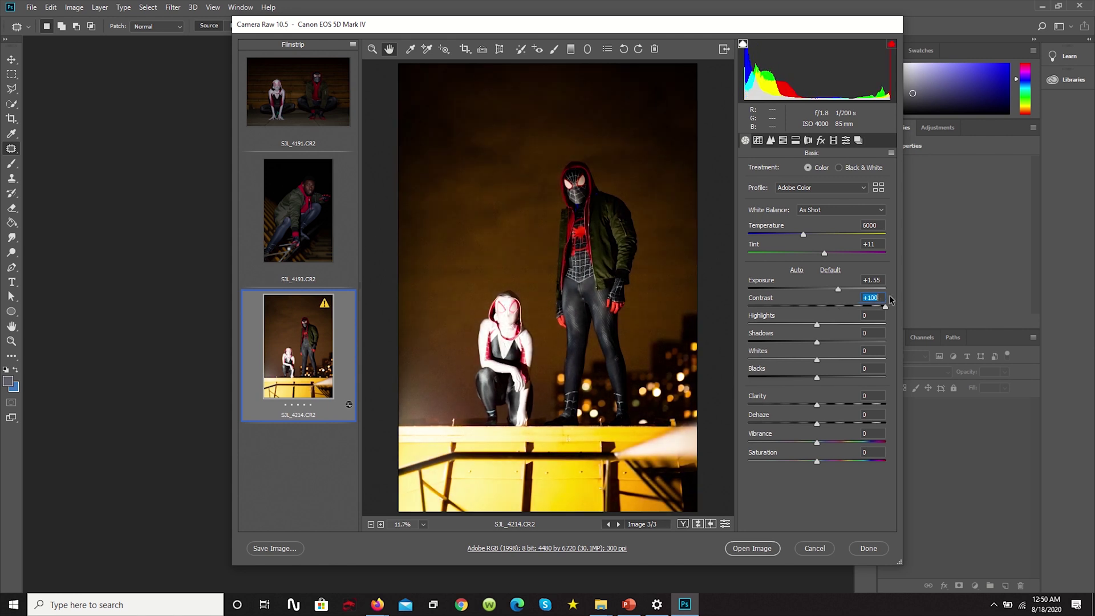
key(ctrl+z)
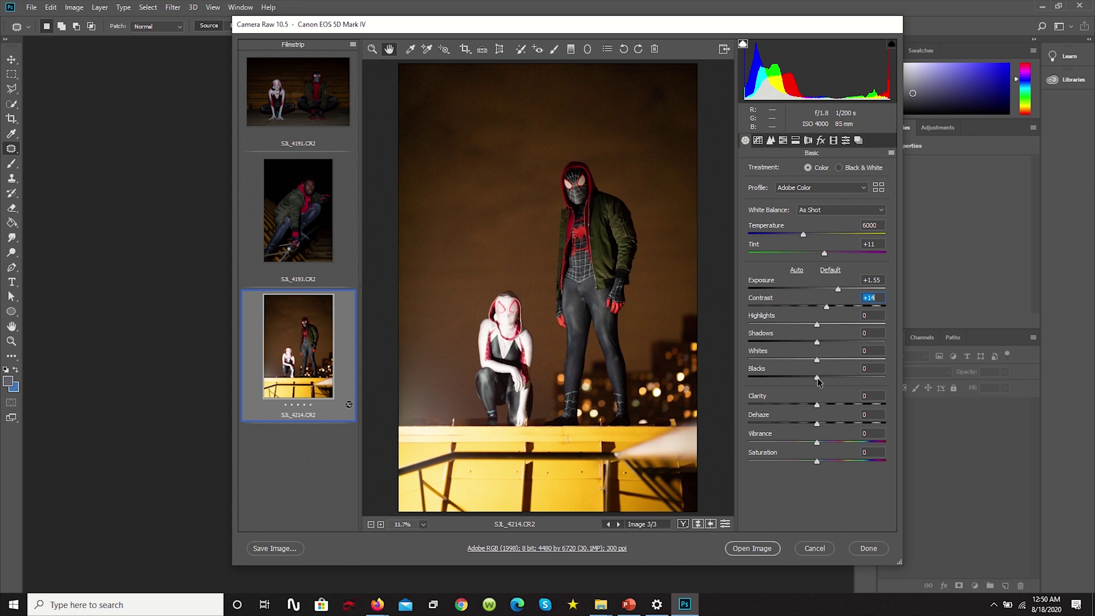
Try Blacks at +27 and a raised Whites value, and reset both to 0.
drag(817, 378, 836, 378)
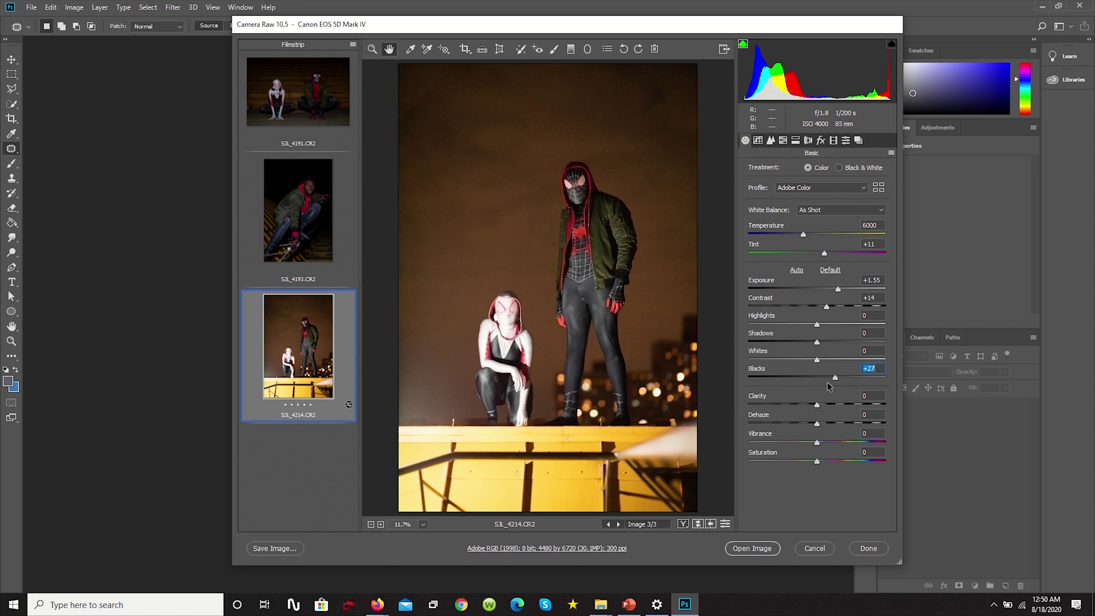
text(0)
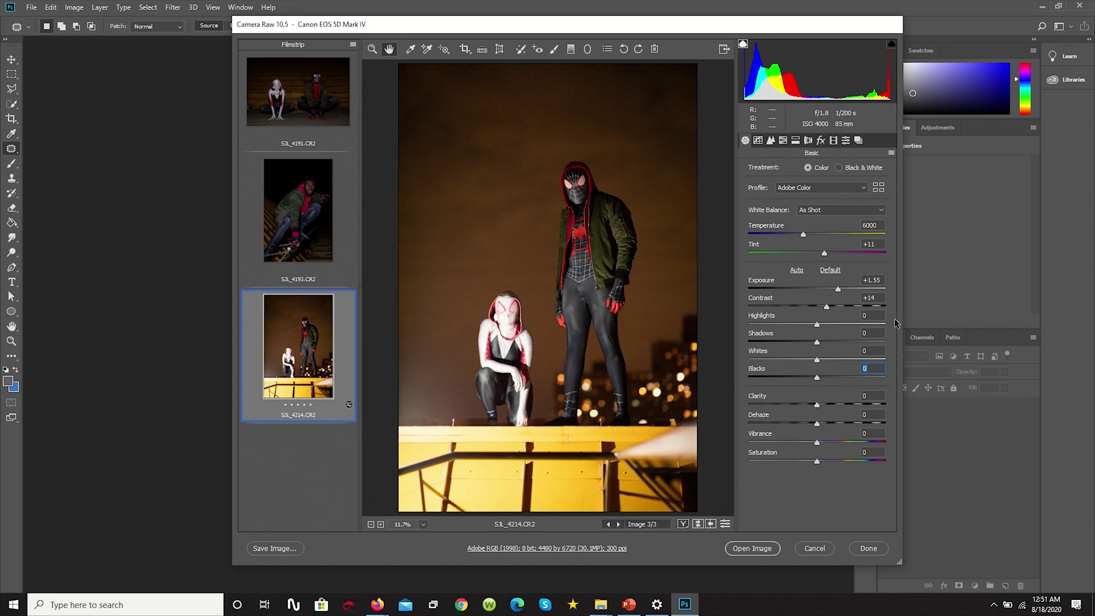
drag(817, 360, 830, 362)
double_click(831, 359)
Try Clarity at +71 and reset it to 0.
drag(817, 405, 867, 416)
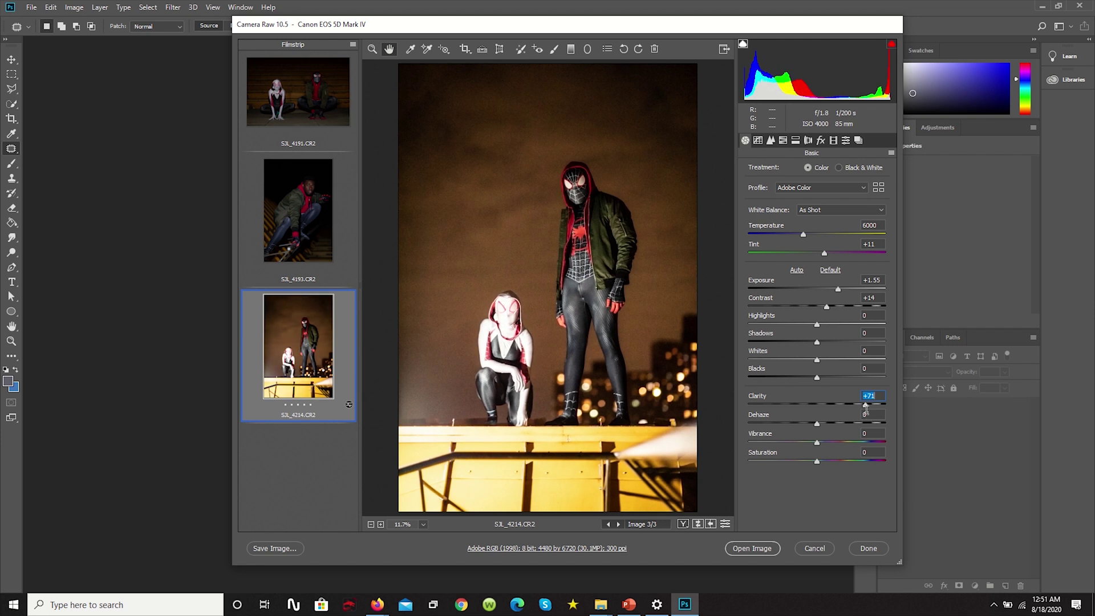
double_click(866, 405)
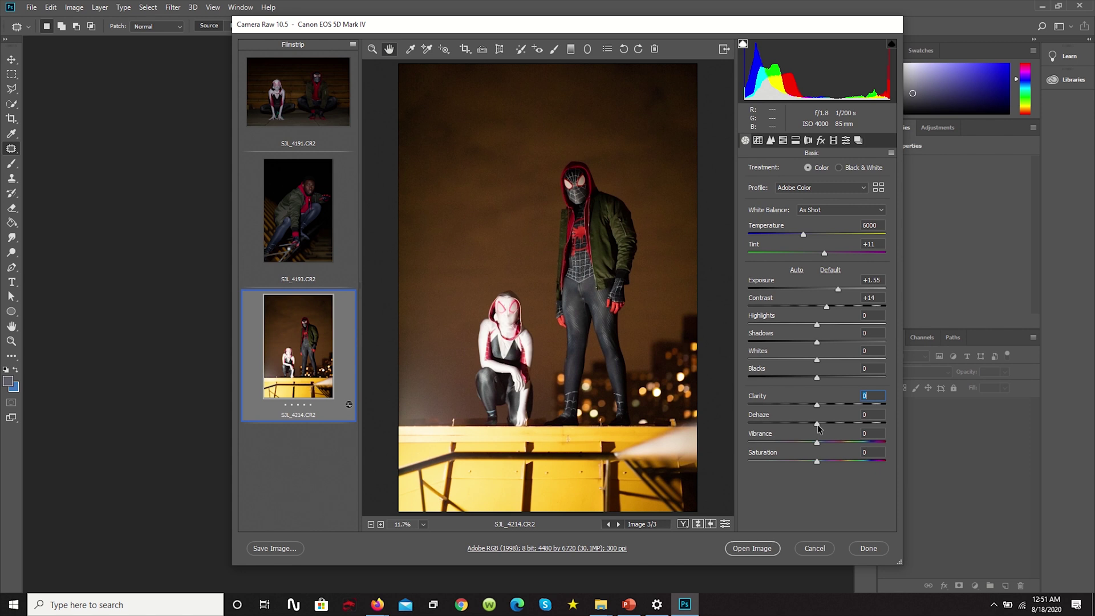
Compare Dehaze at +36 and -38, and set it to +25.
drag(818, 424, 827, 426)
drag(837, 431, 841, 428)
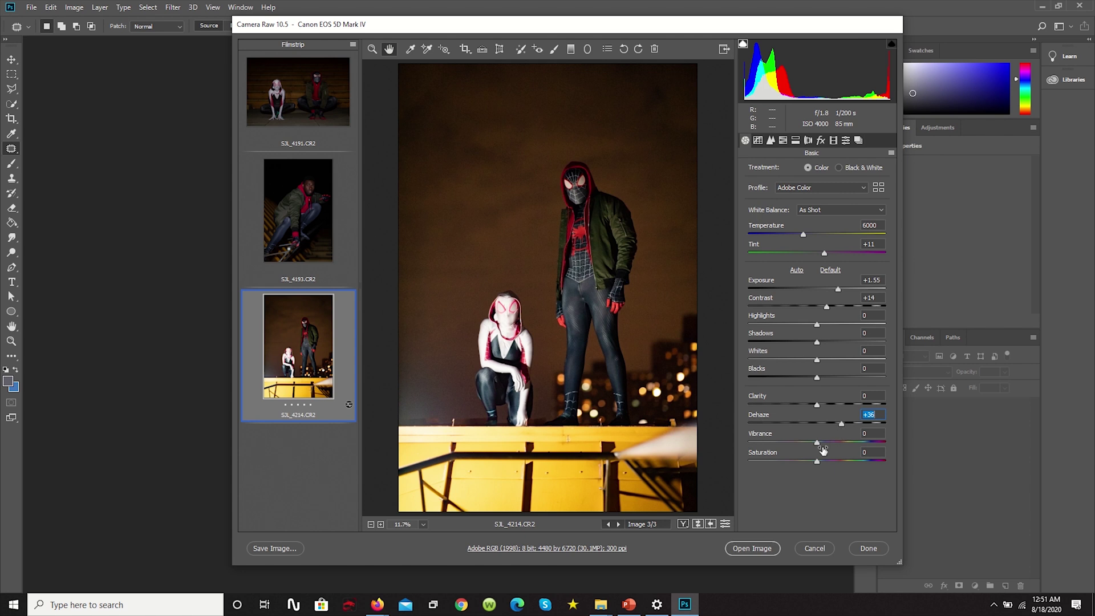
drag(841, 424, 791, 424)
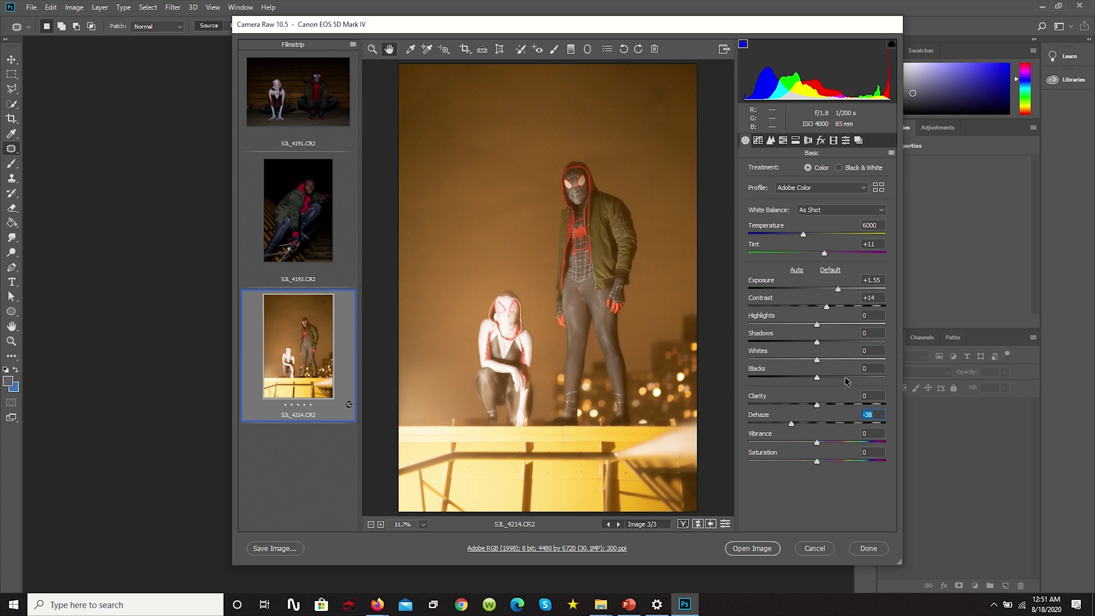
click(833, 424)
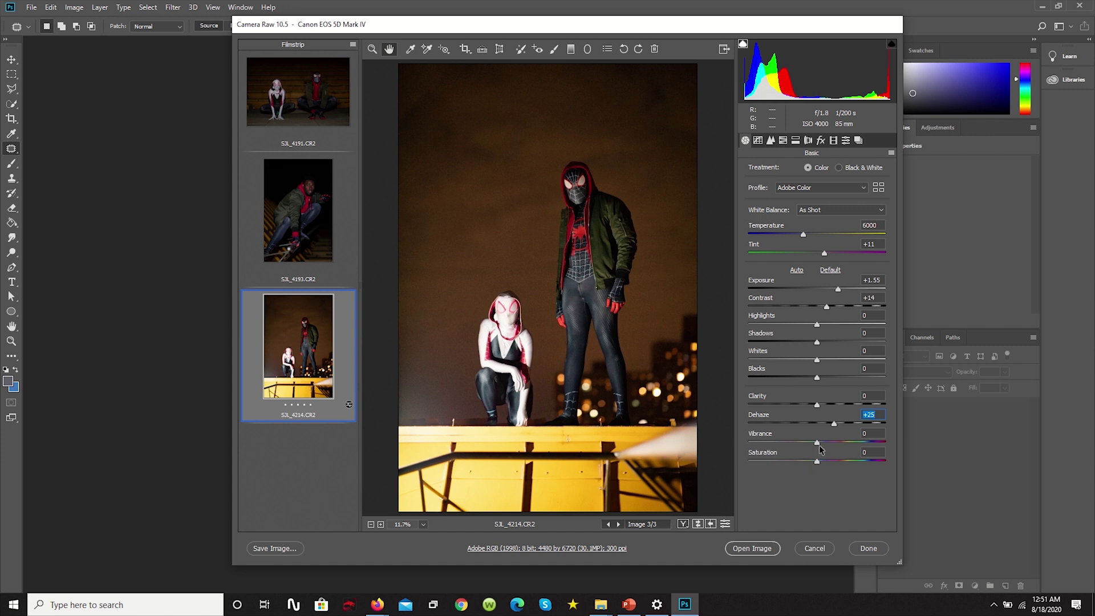
Try raising Vibrance and reset it to 0, and set the white balance Temperature to 5150.
drag(819, 441, 826, 447)
double_click(830, 442)
click(803, 237)
drag(803, 235, 825, 242)
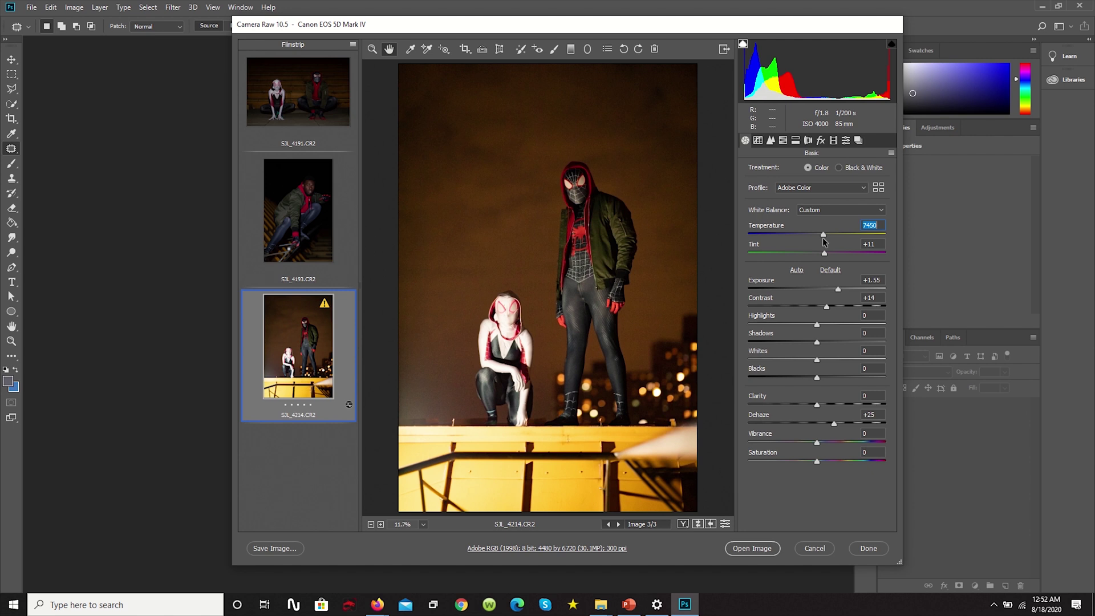
drag(805, 238, 792, 235)
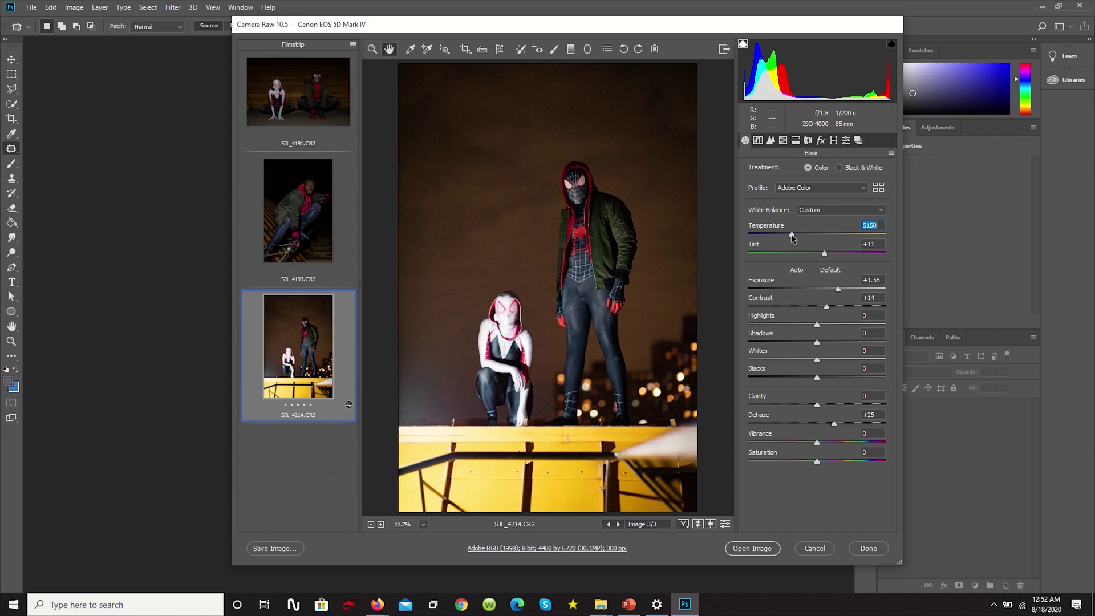
Shape the RGB point tone curve with its white point at input 198, output 255 and its black point at input 13, output 0.
click(759, 141)
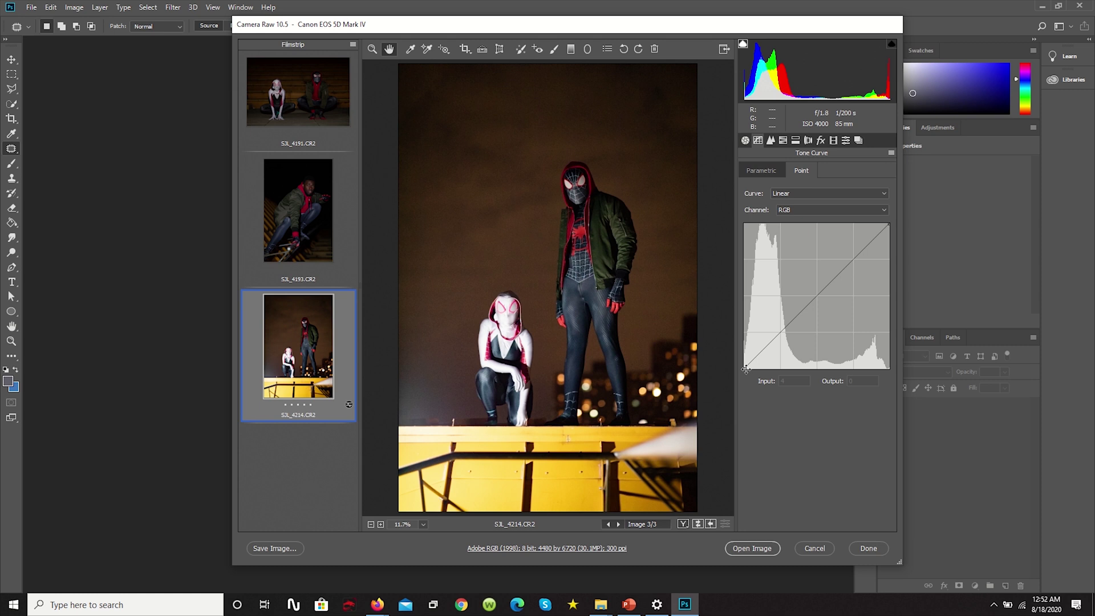
drag(889, 223, 857, 221)
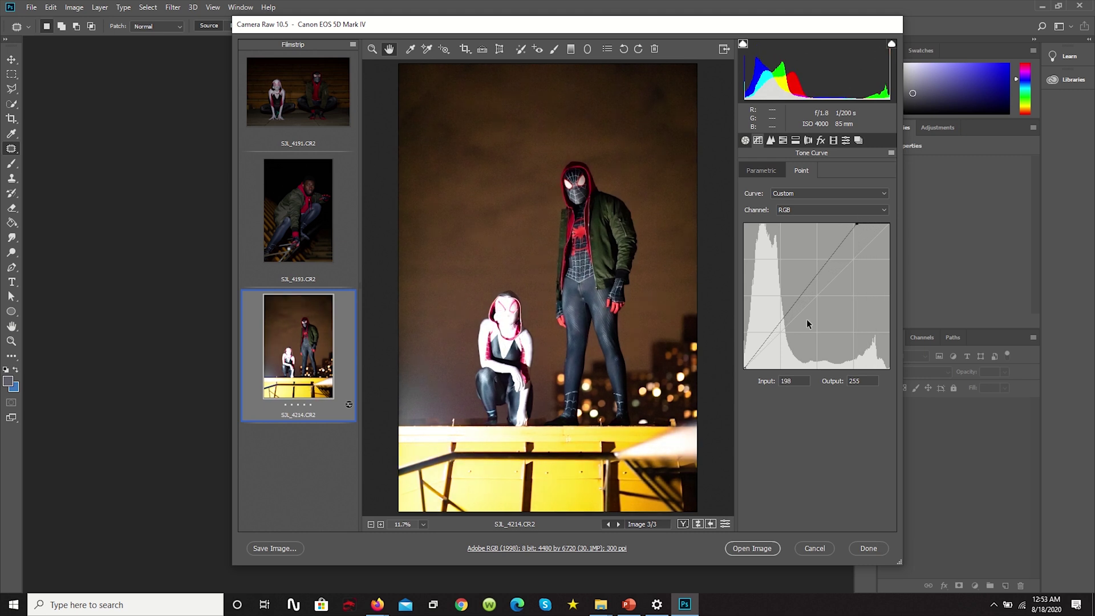
drag(745, 368, 752, 369)
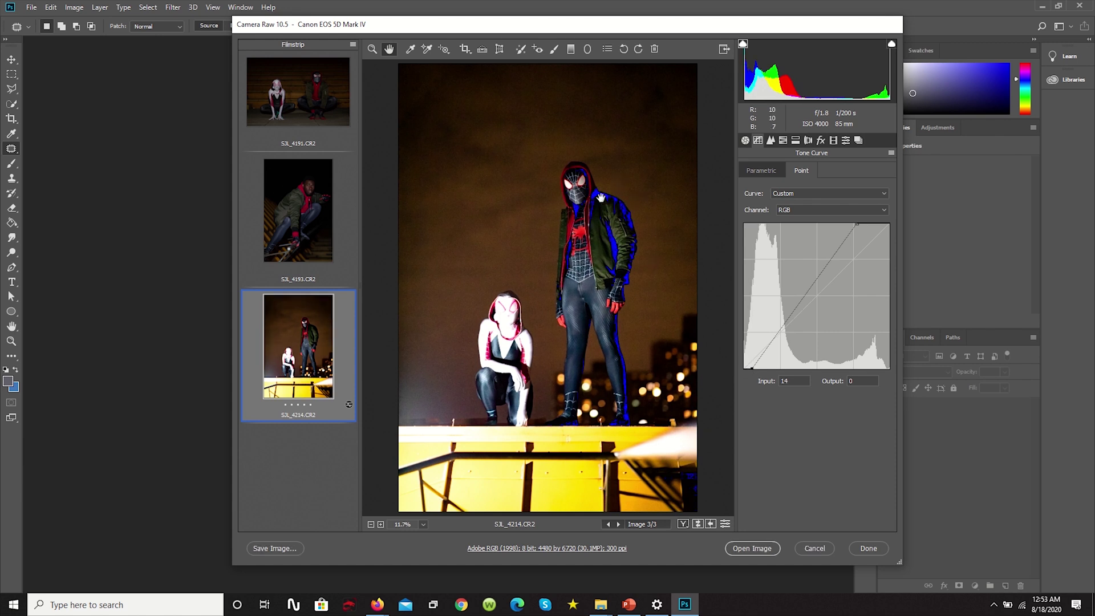
key(ctrl+plus)
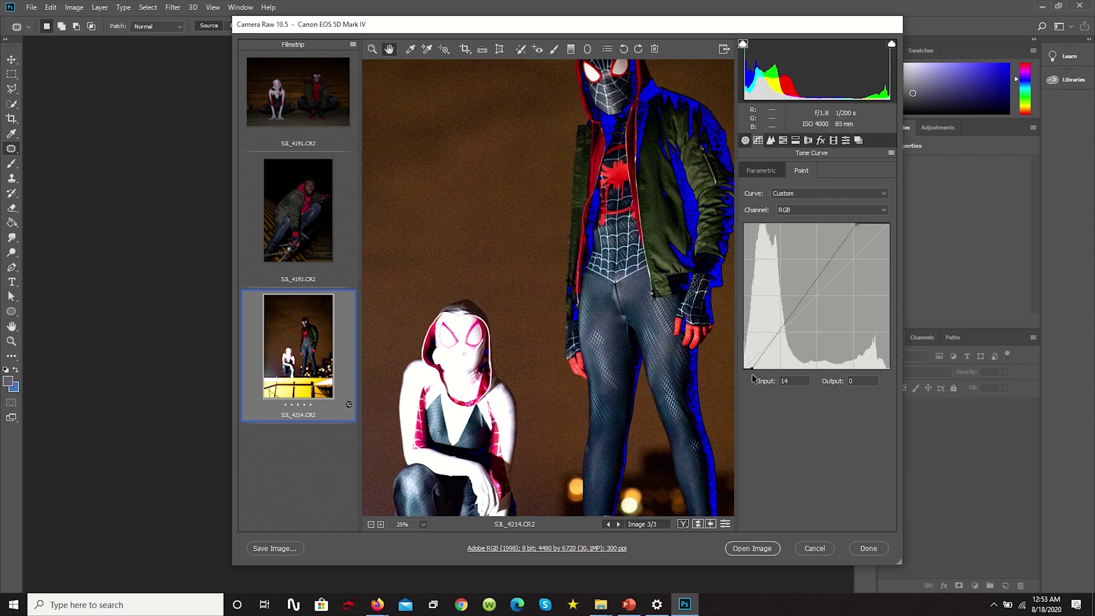
drag(755, 374, 752, 371)
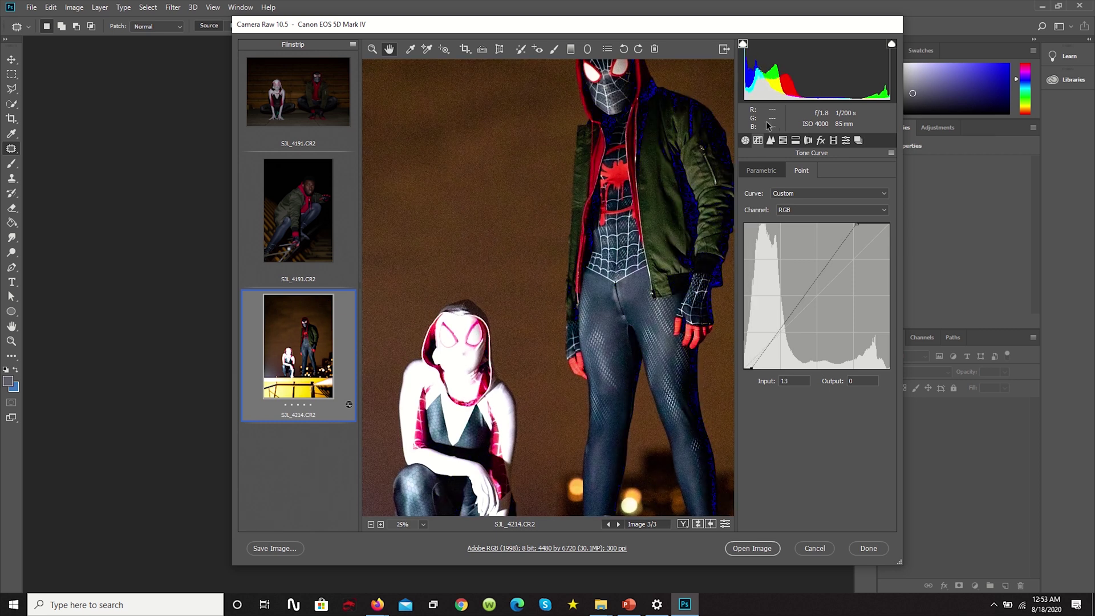
Set Shadows to +45 and Blacks to +30 in the Basic adjustments, and fit the whole photo in the view.
click(745, 140)
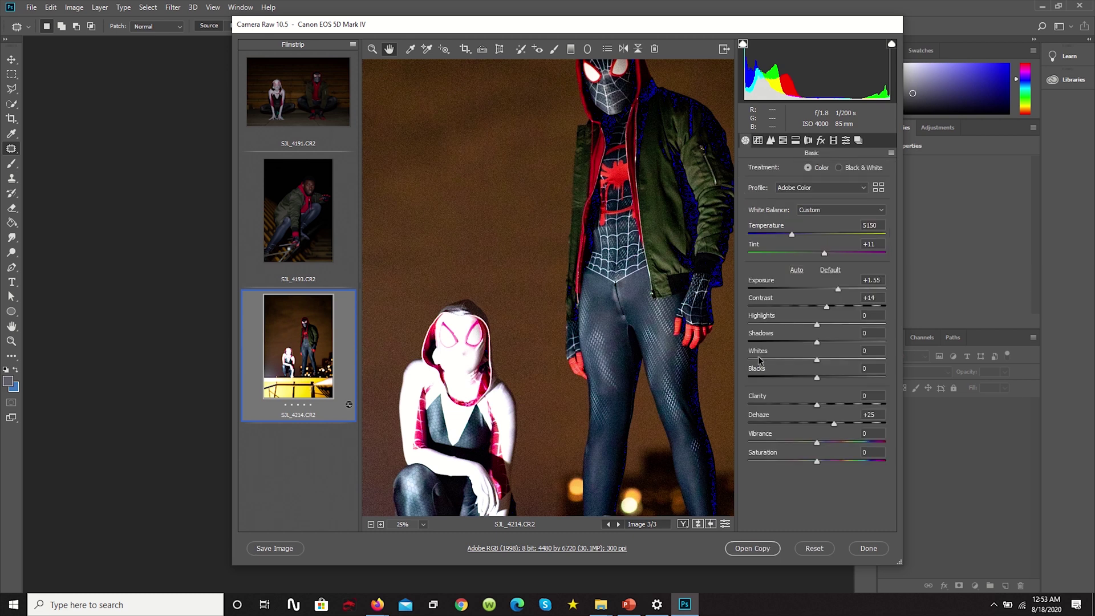
drag(817, 341, 825, 378)
click(873, 334)
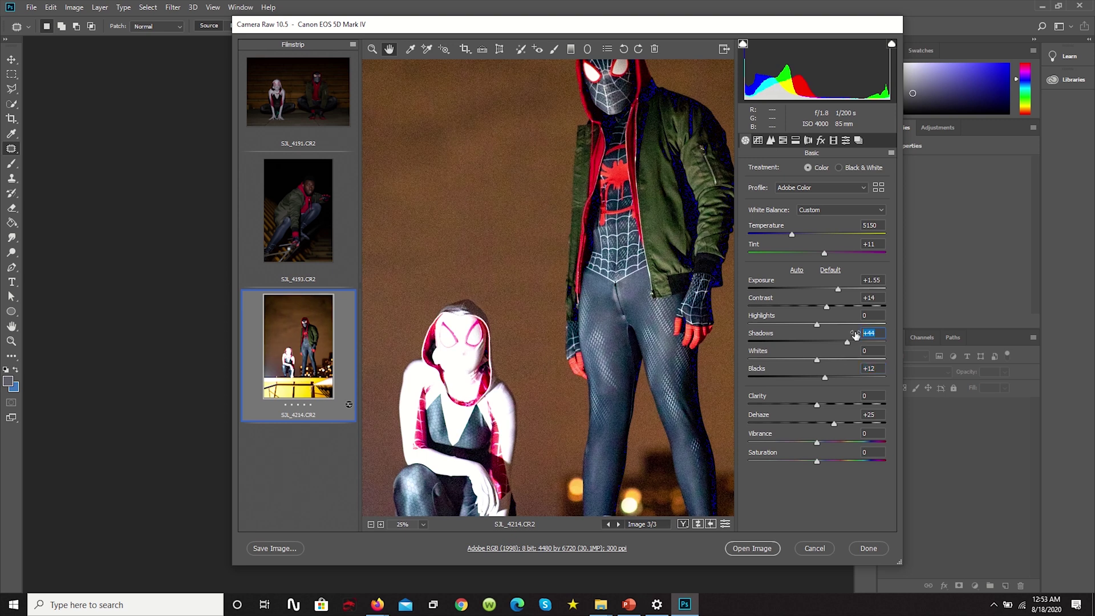
text(45)
click(871, 369)
text(30)
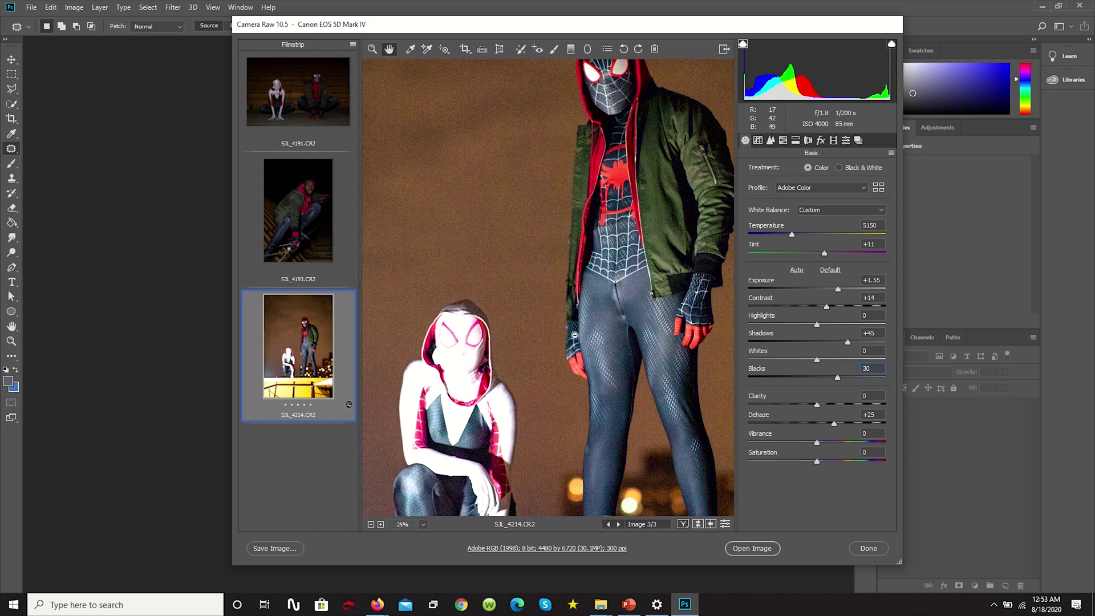
alt+click(628, 251)
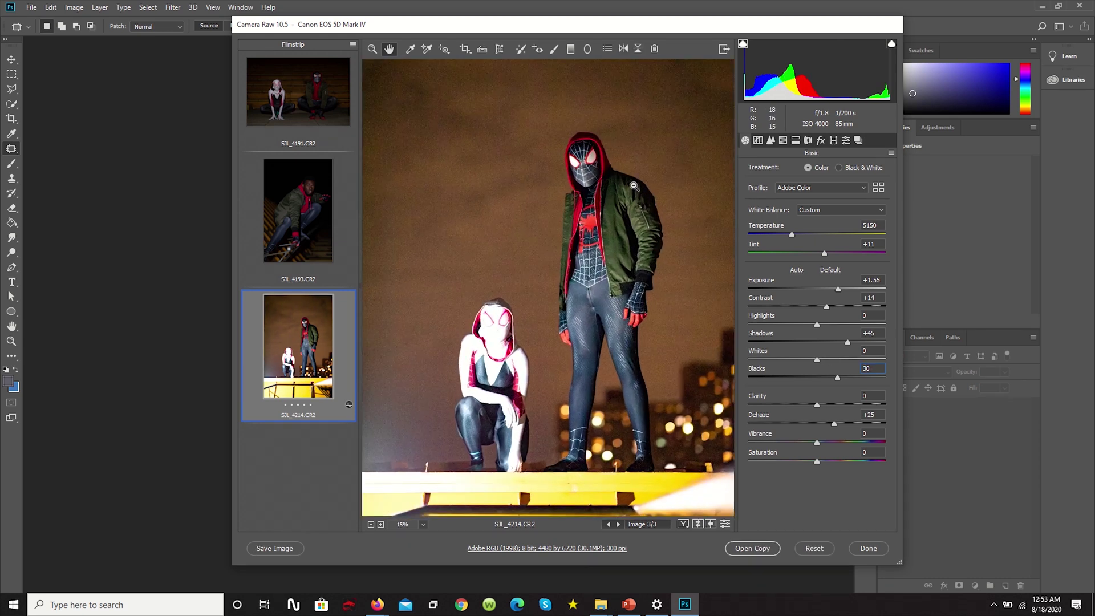
key(ctrl+0)
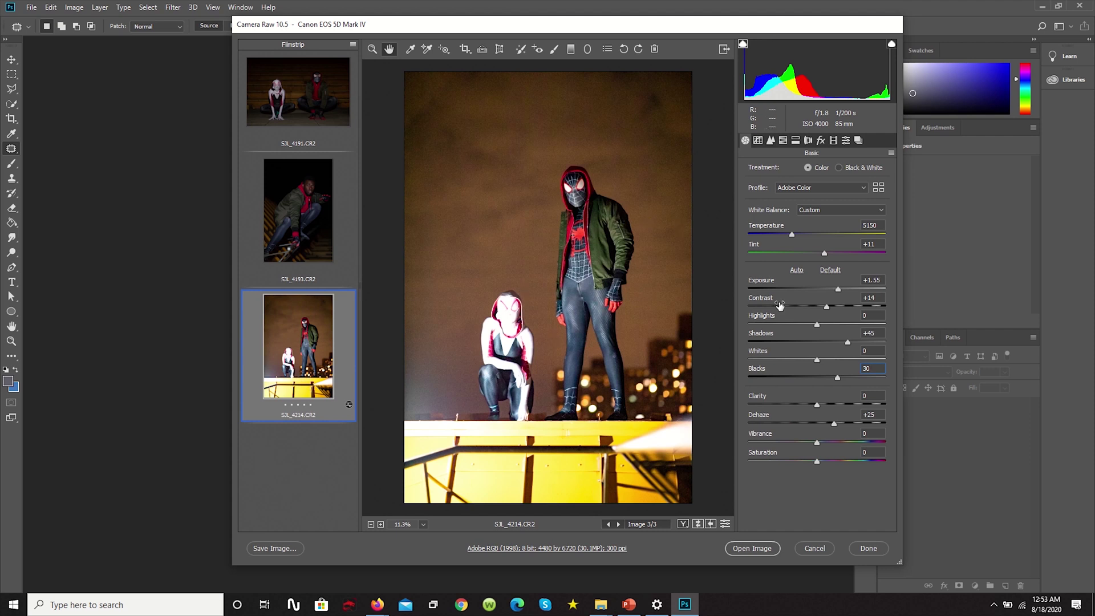
Set Blacks to 0 and Shadows to +44 in the Basic adjustments.
text(12)
key(Return)
key(shift+Tab)
key(shift+Tab)
key(Down)
text(0)
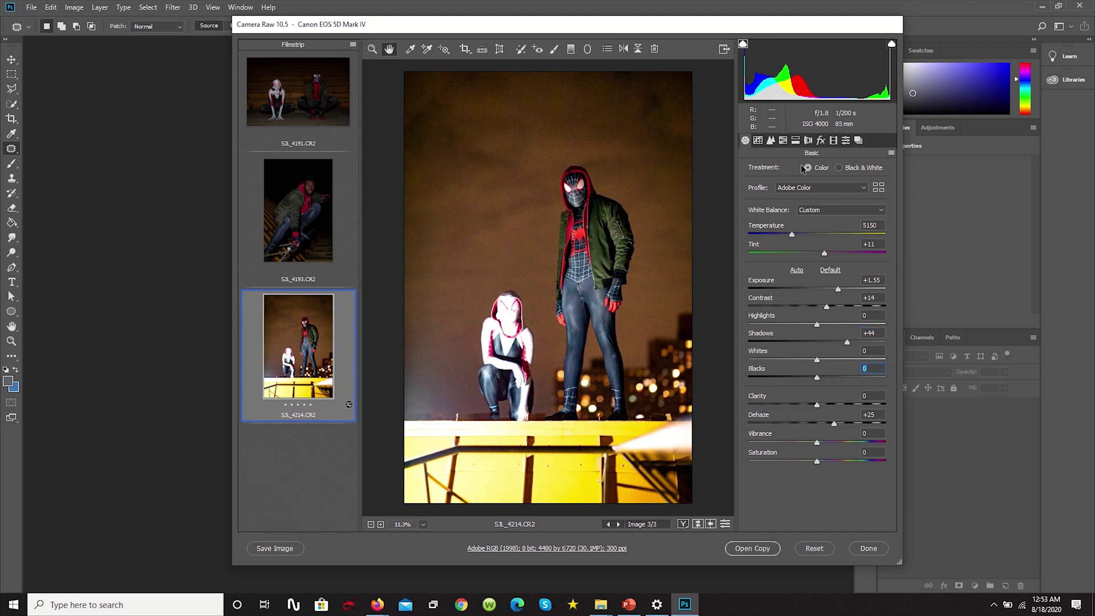
Reshape the RGB point tone curve with a raised highlight point, and try and remove a shadow point at input 72, output 59.
click(771, 139)
click(758, 140)
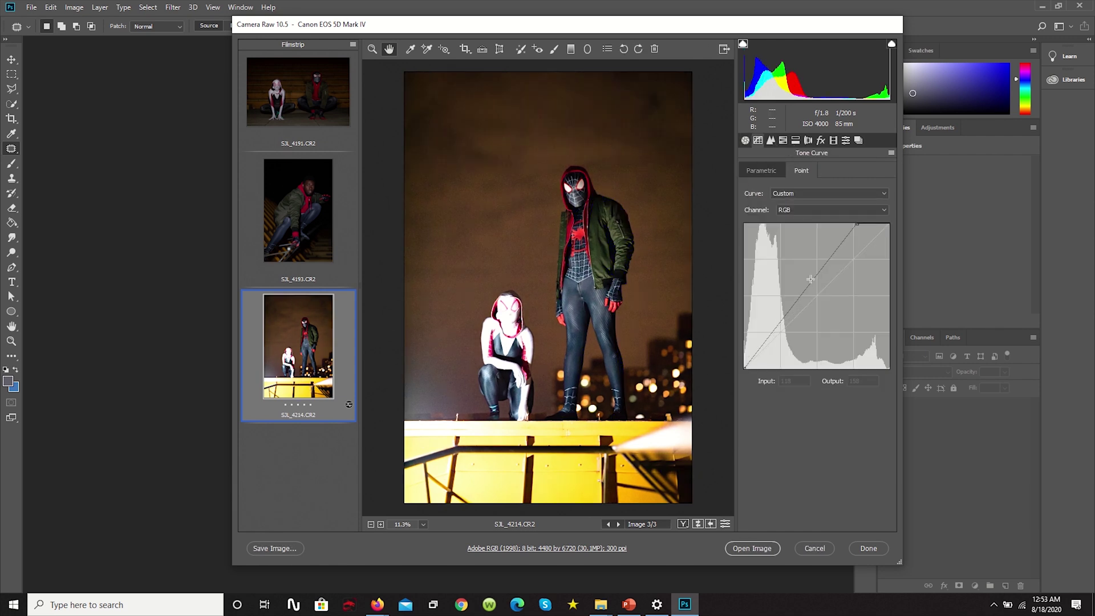
drag(850, 262, 850, 251)
drag(784, 324, 784, 332)
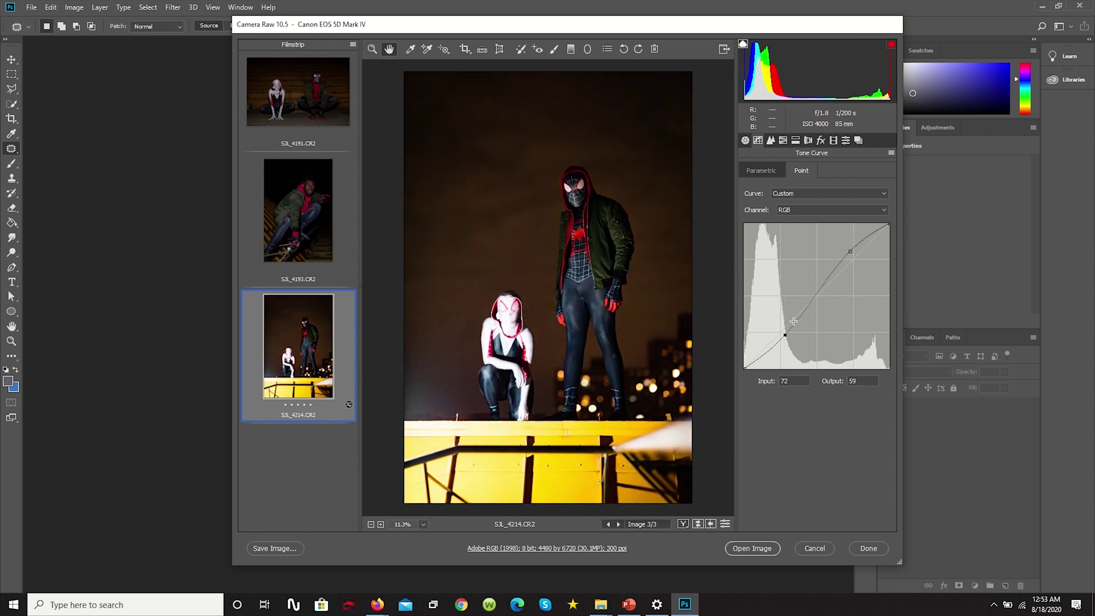
key(alt)
key(Delete)
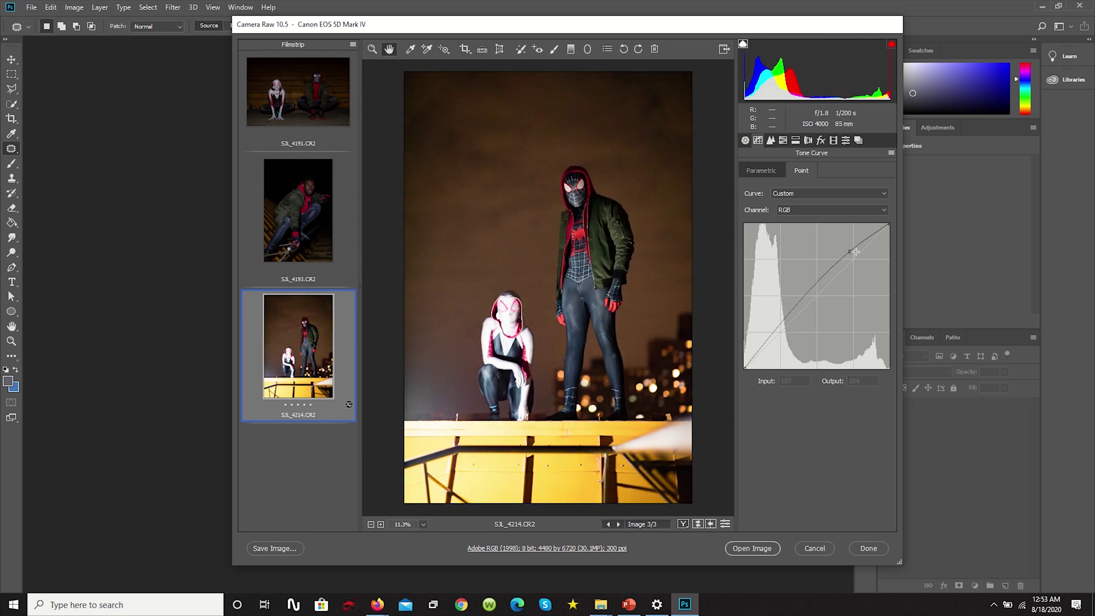
Try the sharpening Amount at 150 on the crouching figure and set it to 110.
click(771, 141)
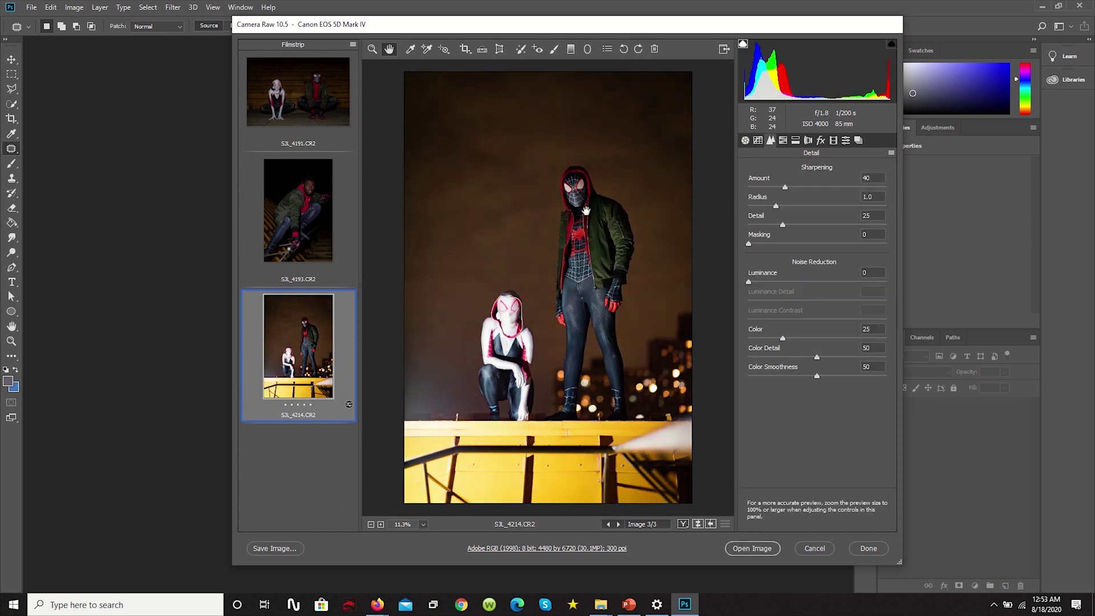
scroll(585, 165, up, 2)
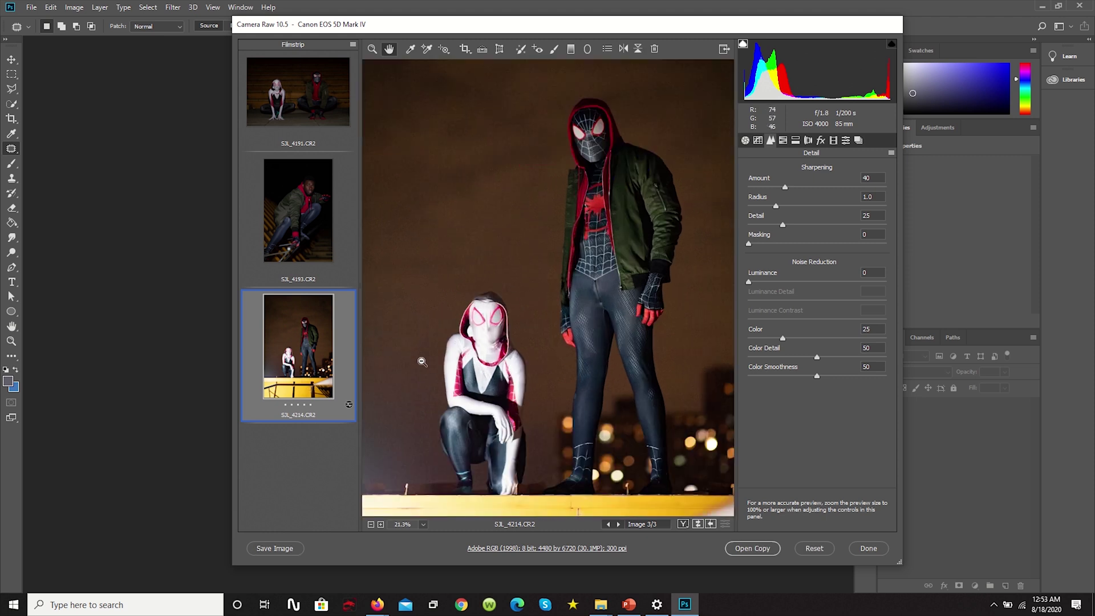
scroll(422, 362, up, 2)
drag(493, 329, 559, 306)
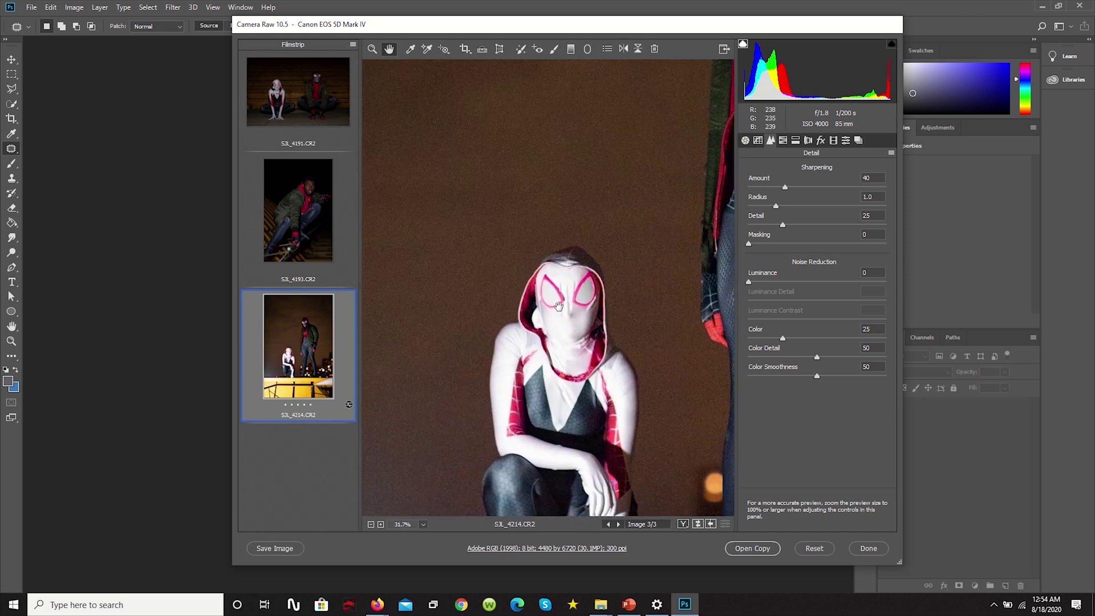
drag(786, 186, 893, 193)
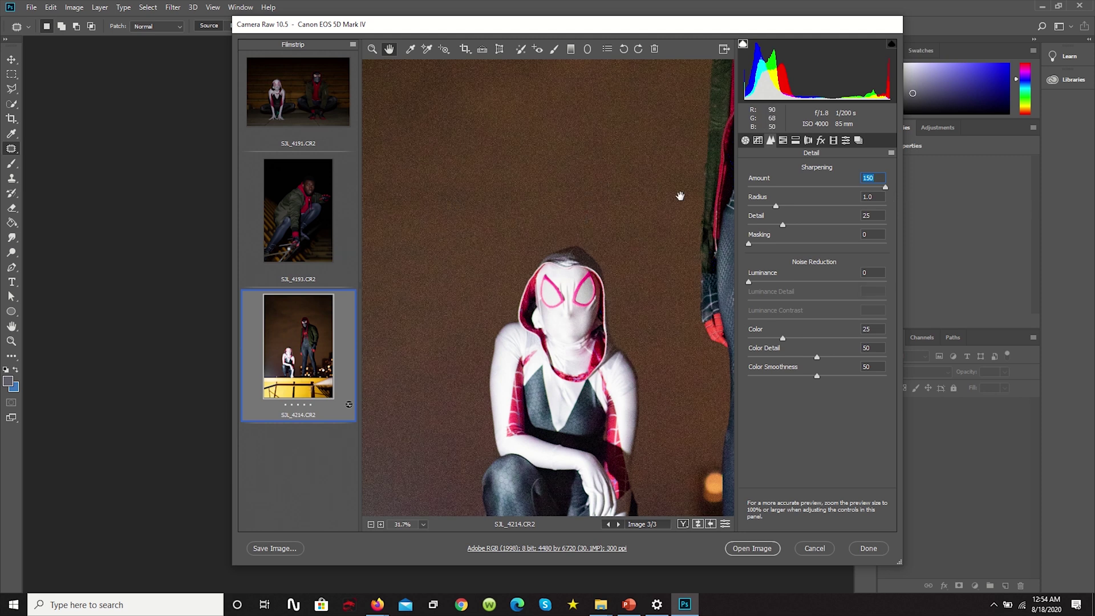
mouse_move(854, 187)
mouse_down()
mouse_move(814, 186)
mouse_move(845, 188)
mouse_up()
Compare Luminance noise reduction at 35 and 0, and set Luminance to 58 and Luminance Detail to 60.
drag(749, 281, 765, 282)
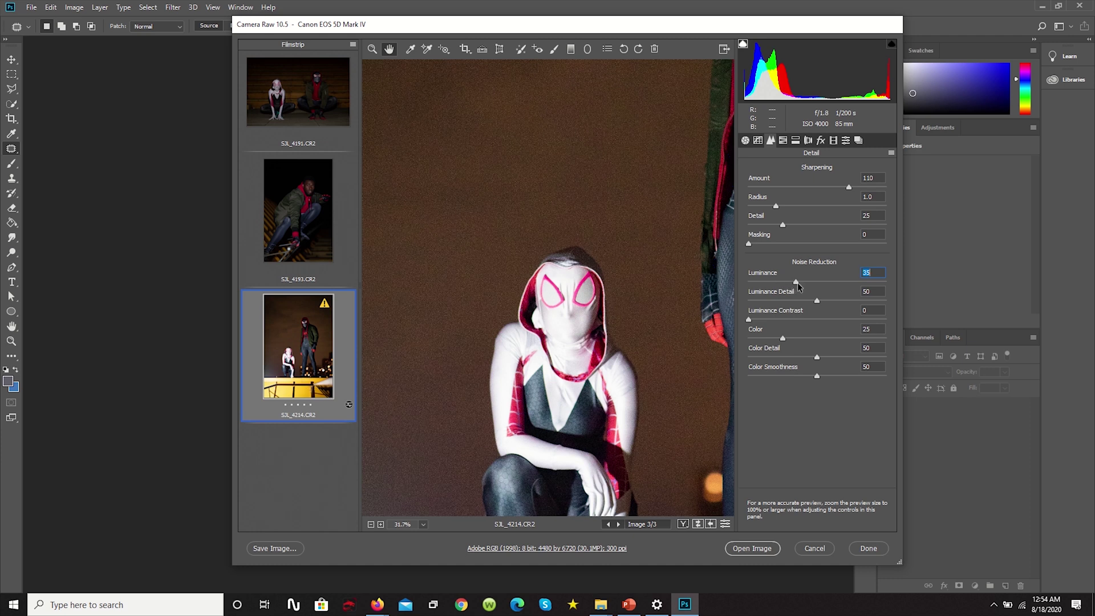
double_click(821, 282)
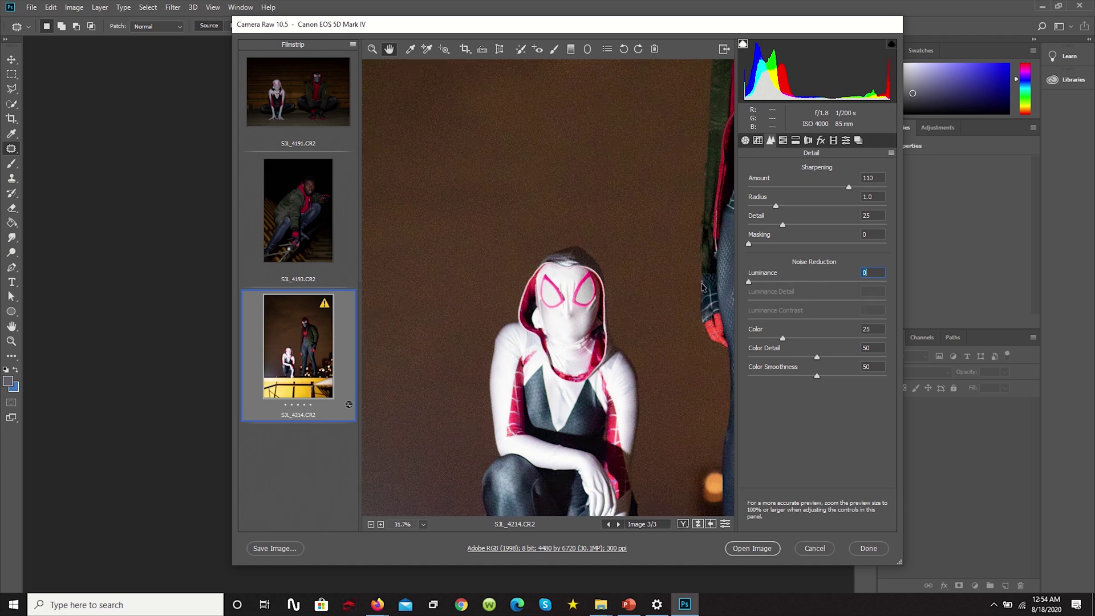
scroll(561, 247, up, 1)
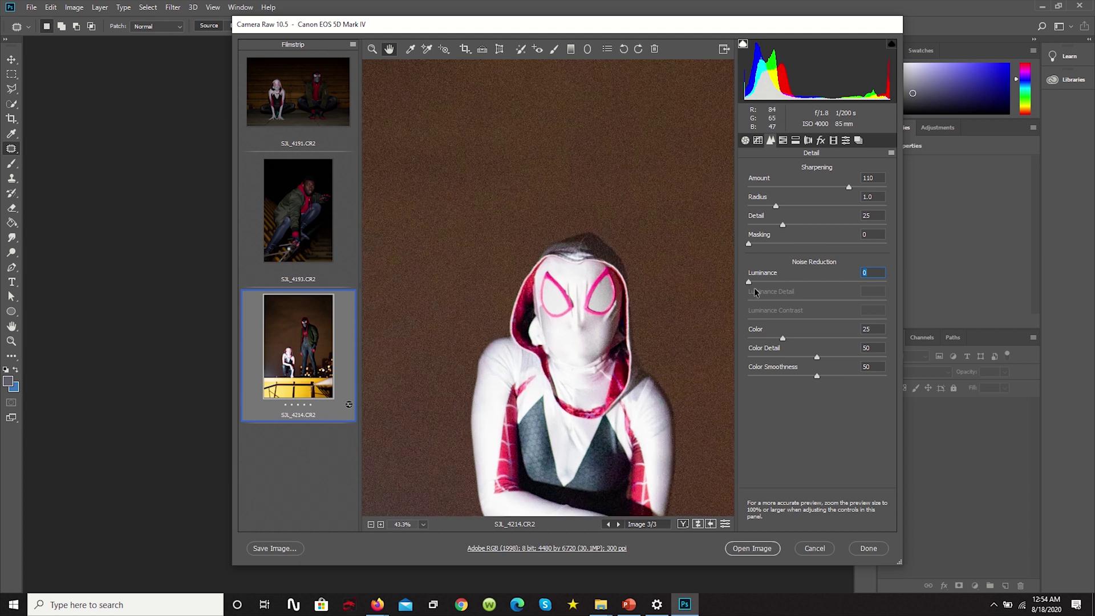
drag(767, 283, 828, 284)
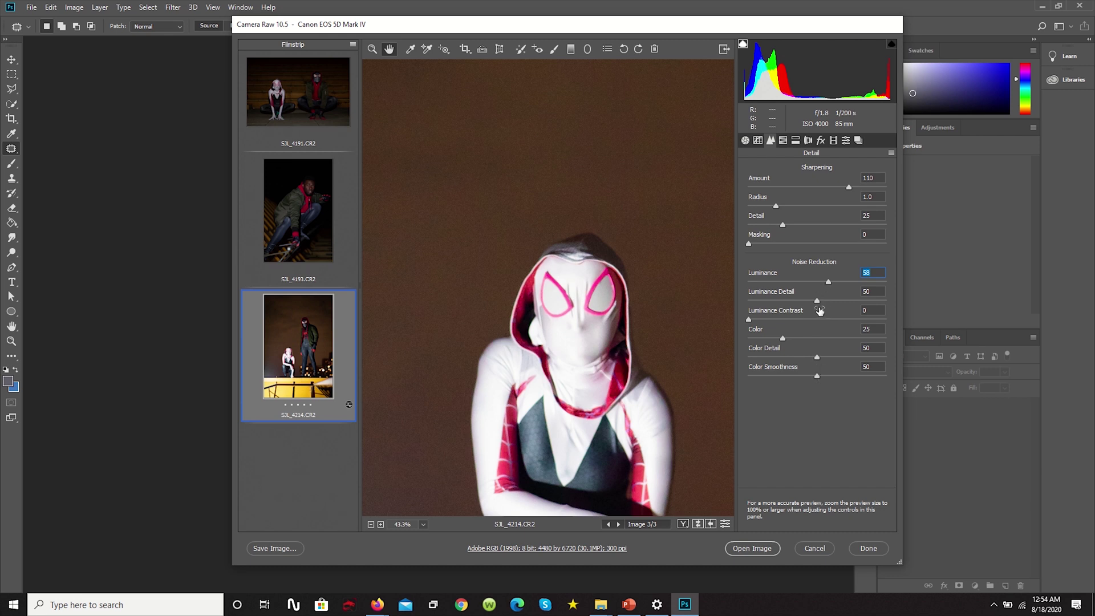
drag(819, 306, 832, 304)
Set Color noise reduction to 28, Color Detail to 55 and Color Smoothness to 55.
drag(783, 338, 786, 339)
drag(818, 358, 822, 356)
drag(816, 375, 819, 377)
Inspect the noise reduction up close, and cycle through the side-by-side and split before/after views of the photo.
scroll(558, 268, up, 2)
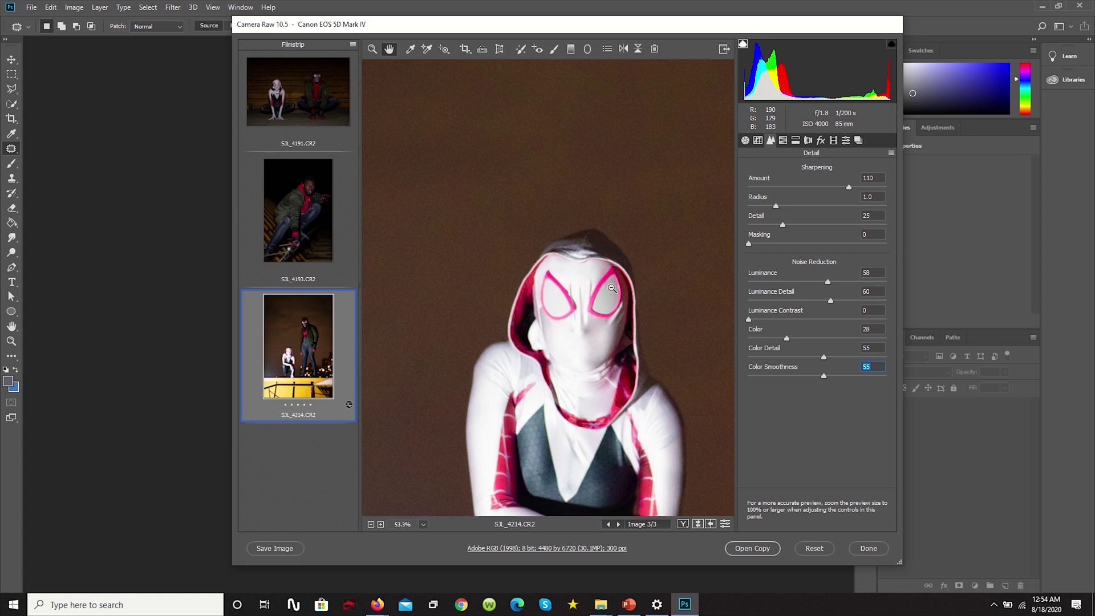
scroll(541, 310, down, 4)
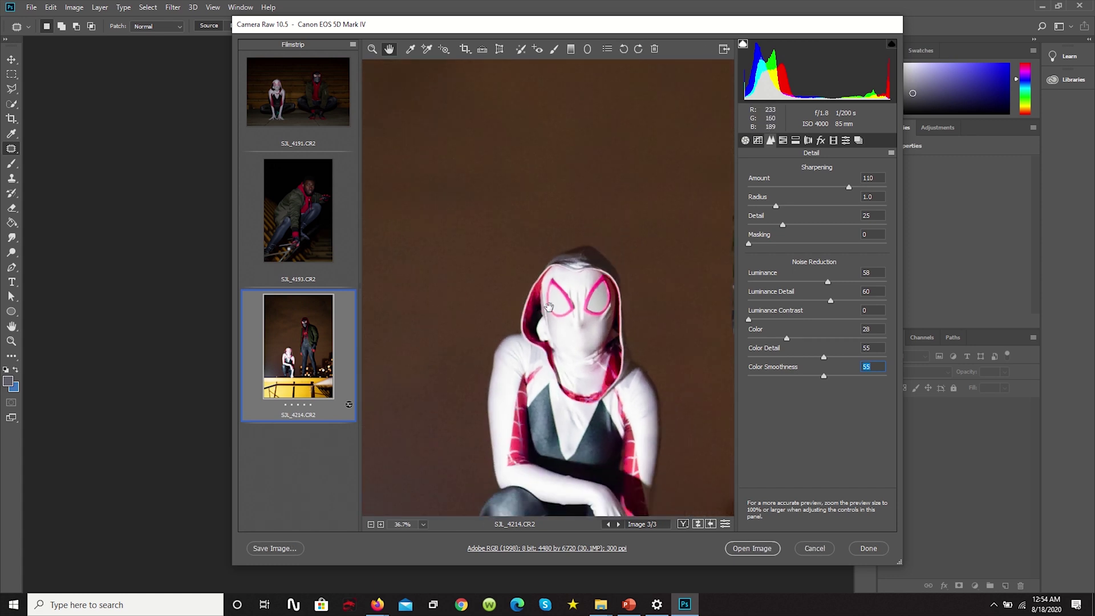
scroll(548, 306, down, 3)
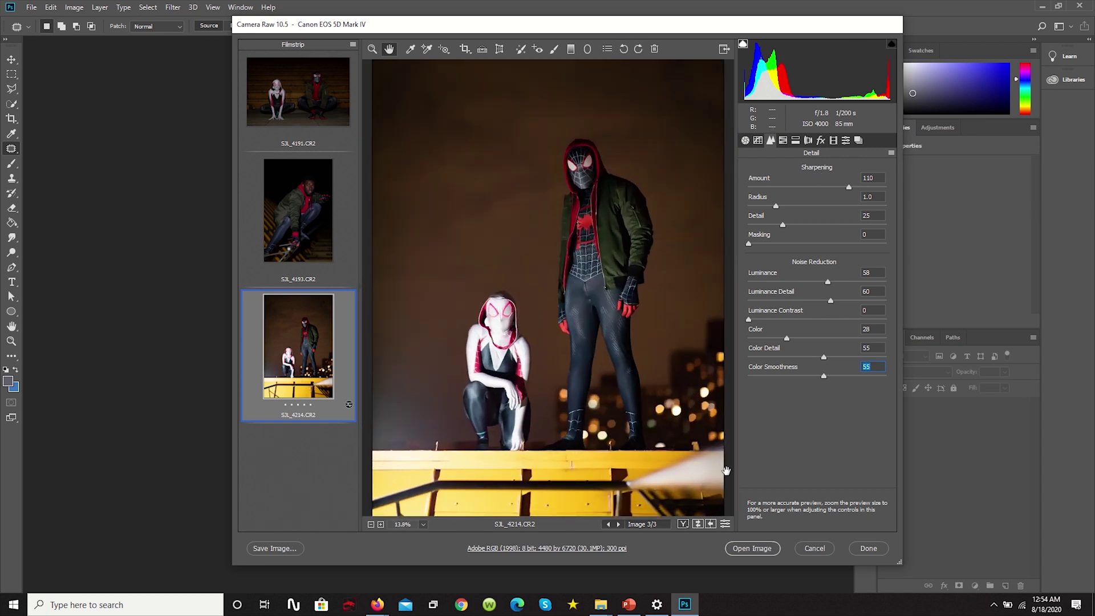
scroll(628, 290, down, 1)
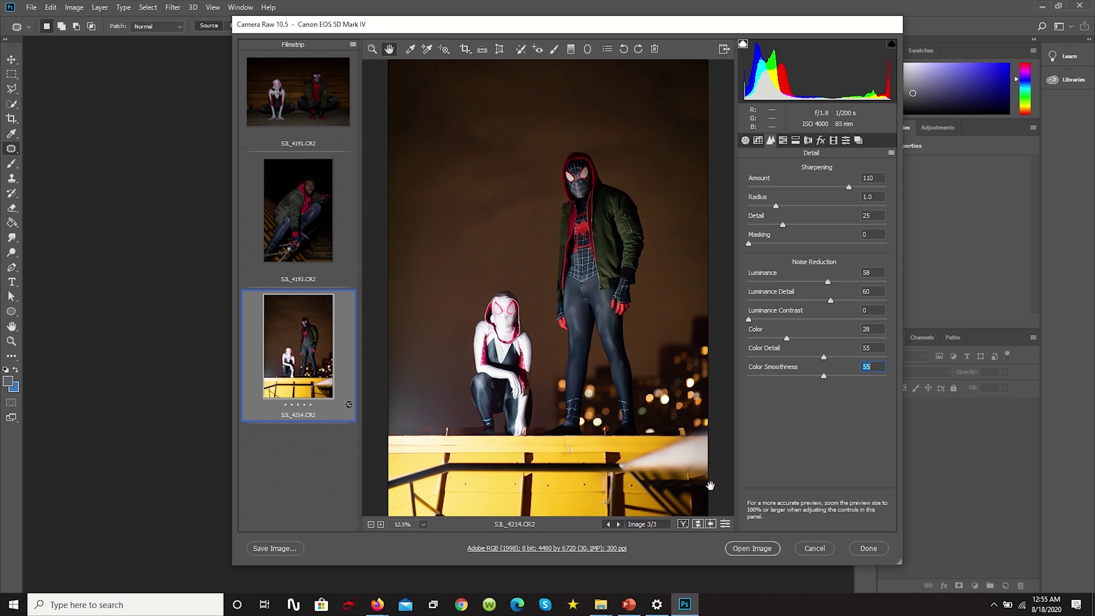
click(683, 524)
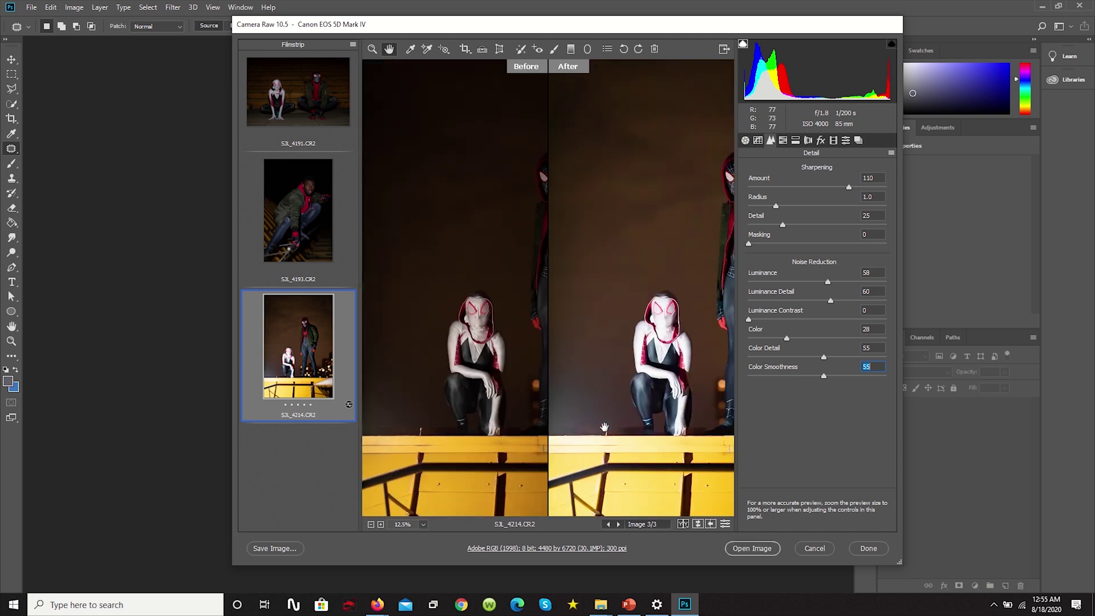
click(684, 525)
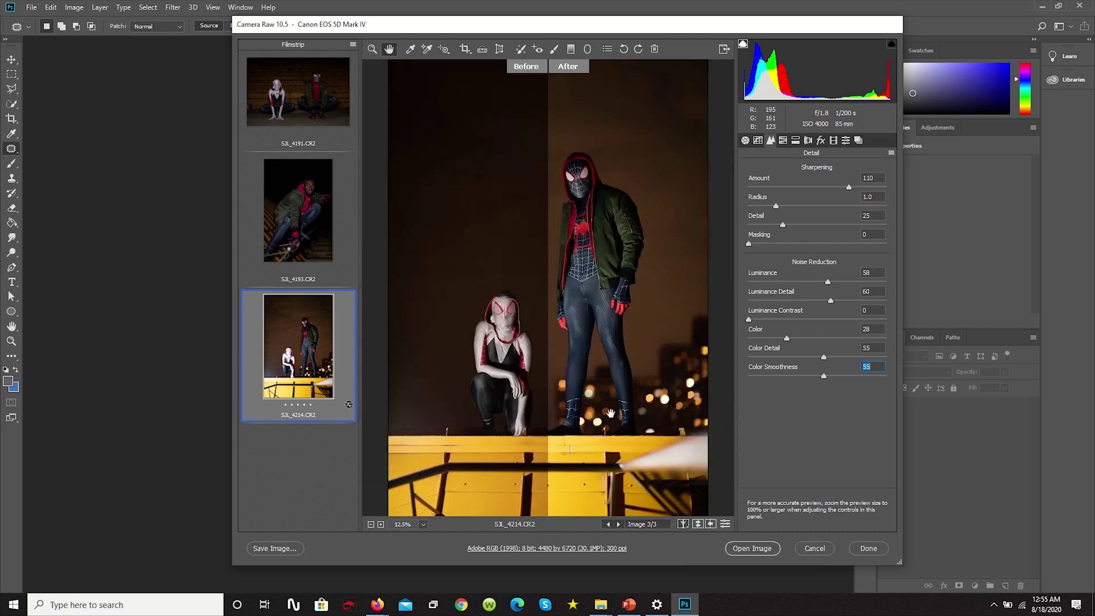
click(683, 524)
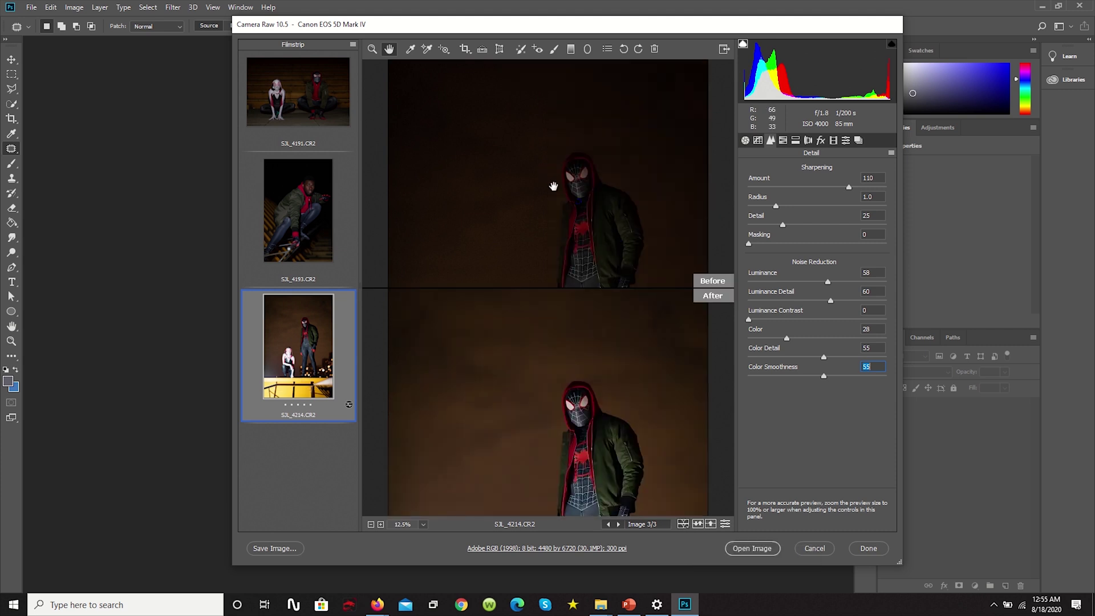
click(683, 525)
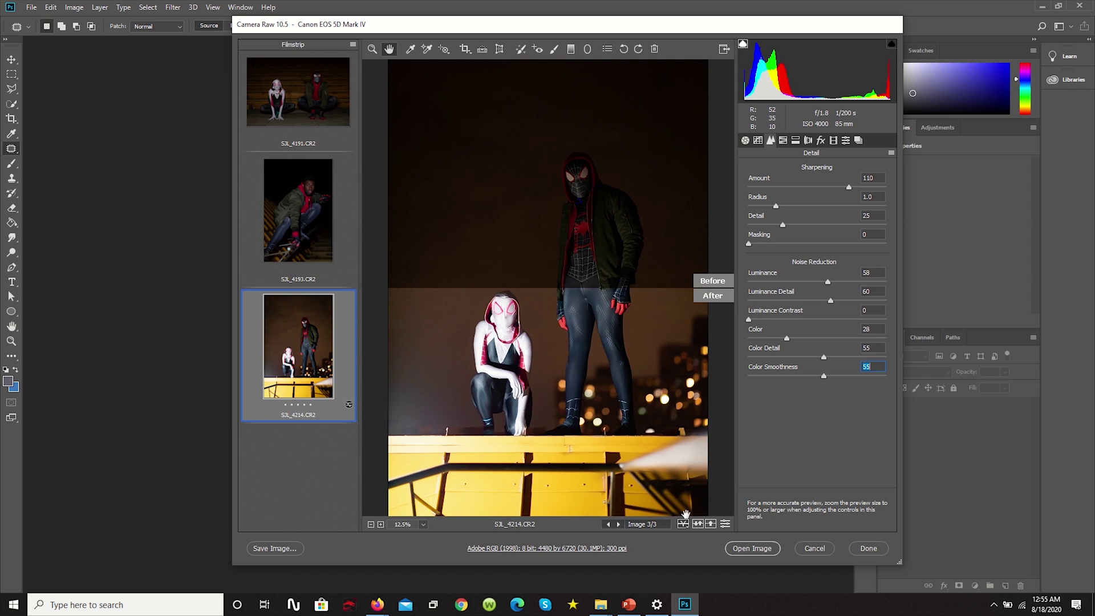
click(684, 525)
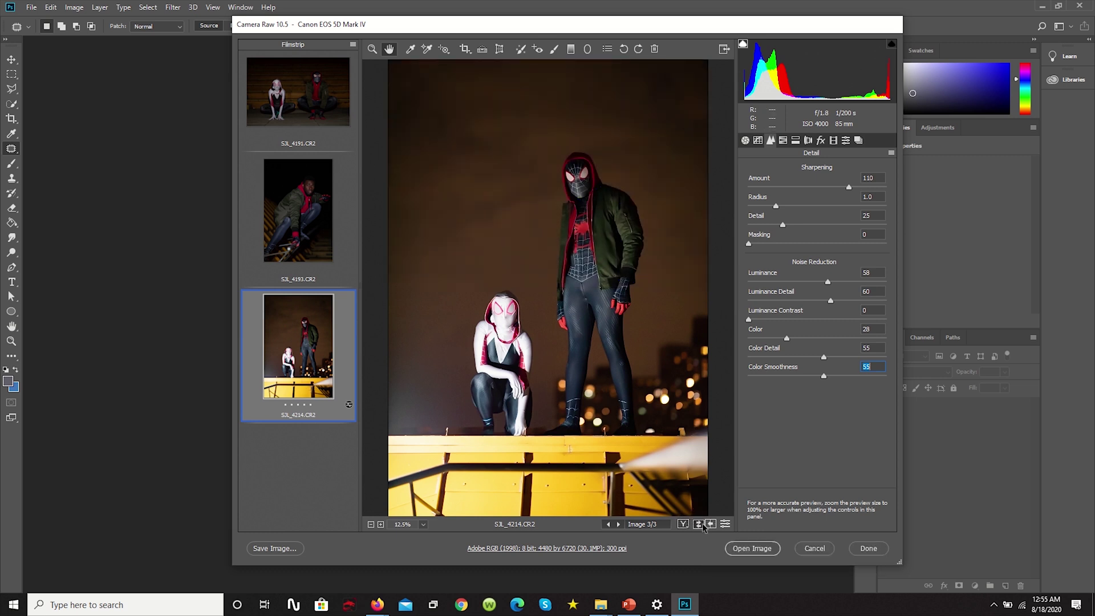
click(704, 525)
click(698, 524)
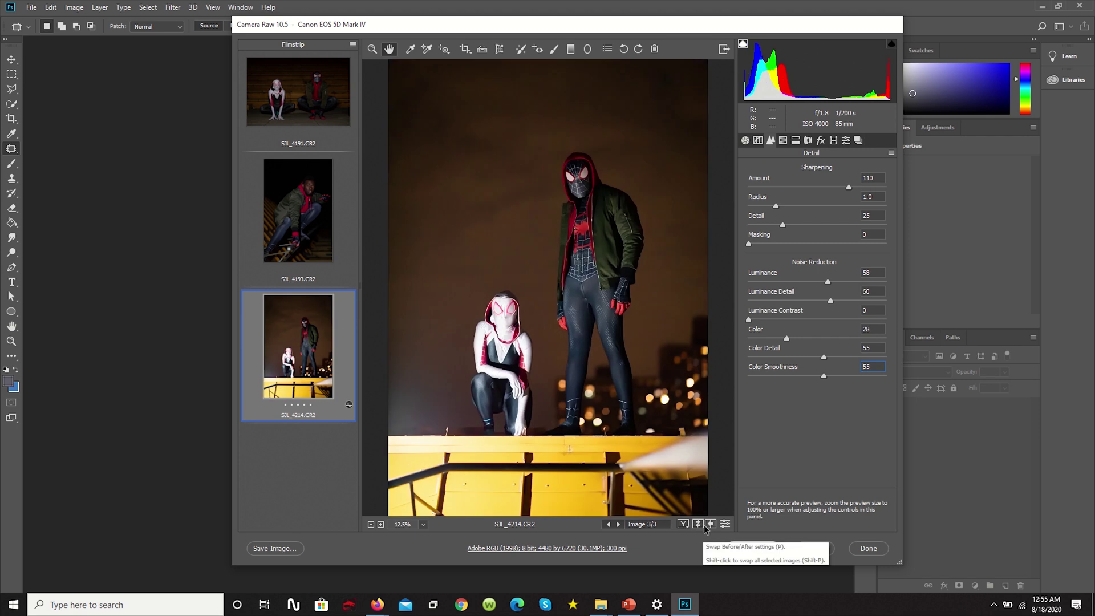
Switch the Detail adjustments to their defaults and compare the whole photo before and after side by side.
click(684, 525)
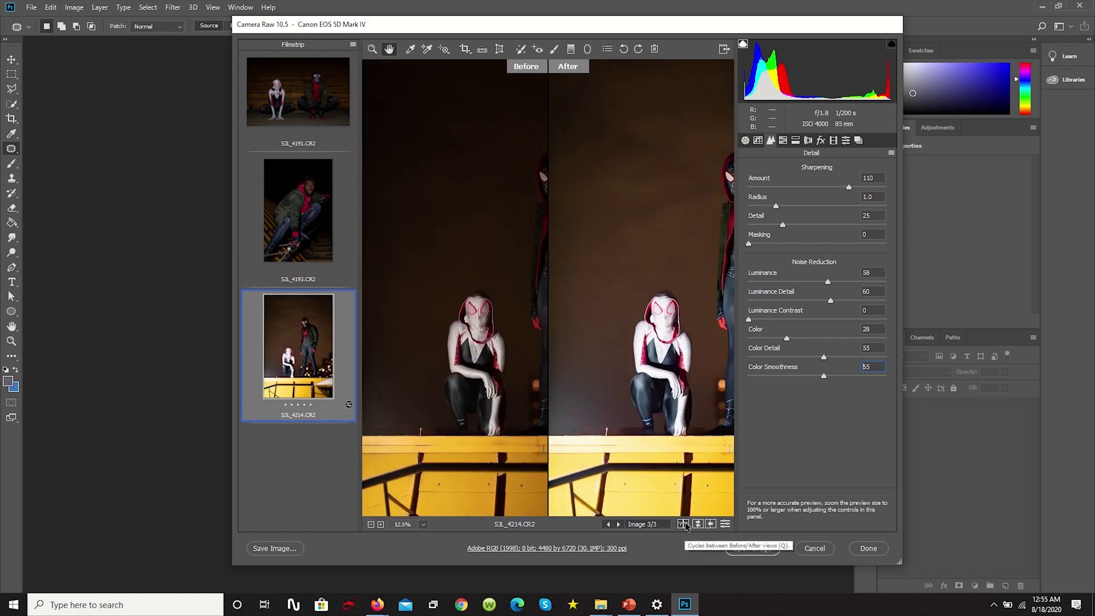
click(725, 526)
scroll(597, 377, down, 2)
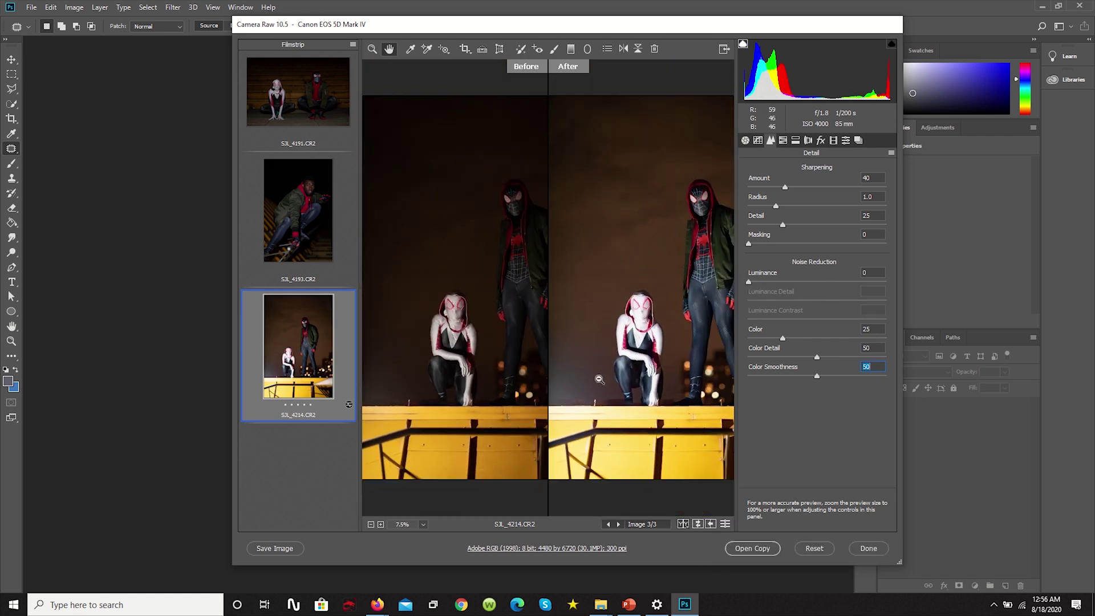
scroll(550, 320, down, 1)
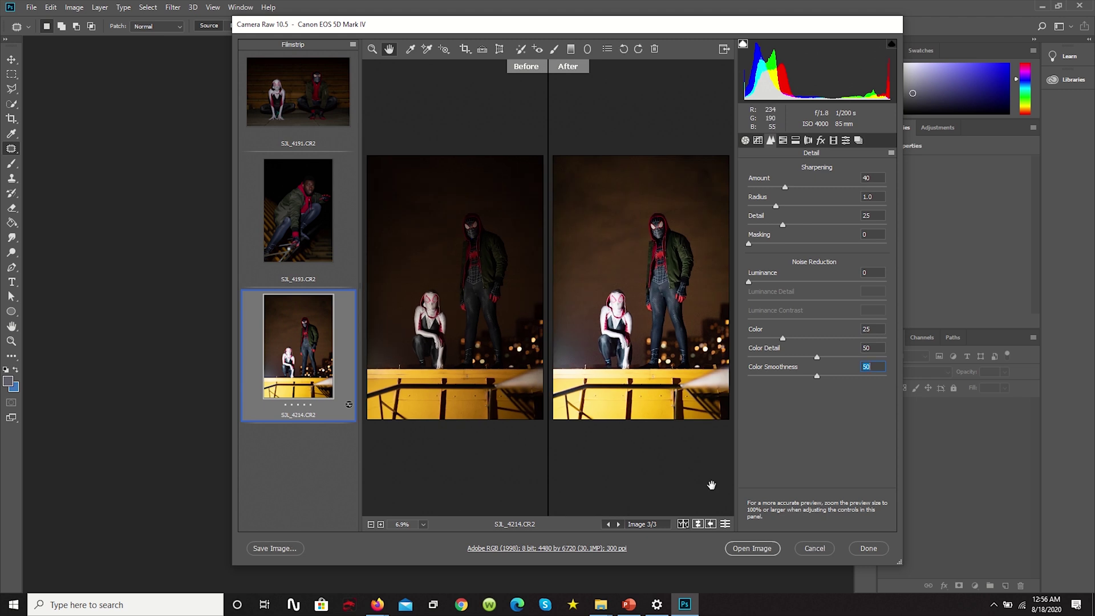
click(683, 524)
click(698, 526)
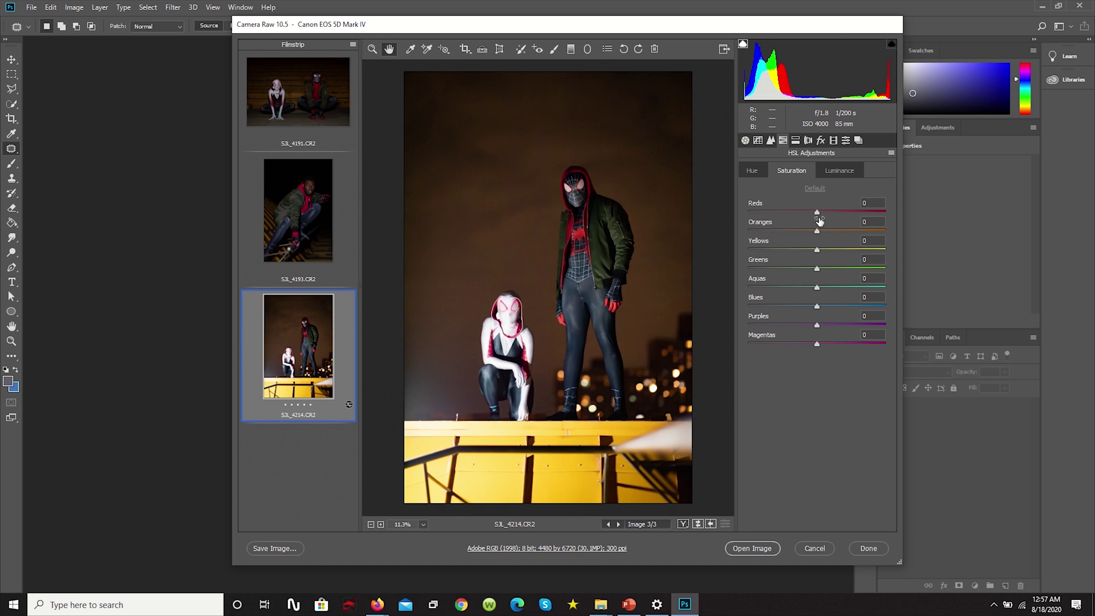
Raise the Reds saturation to +44 in the HSL adjustments, checking the effect on the standing figure's suit.
scroll(576, 226, up, 5)
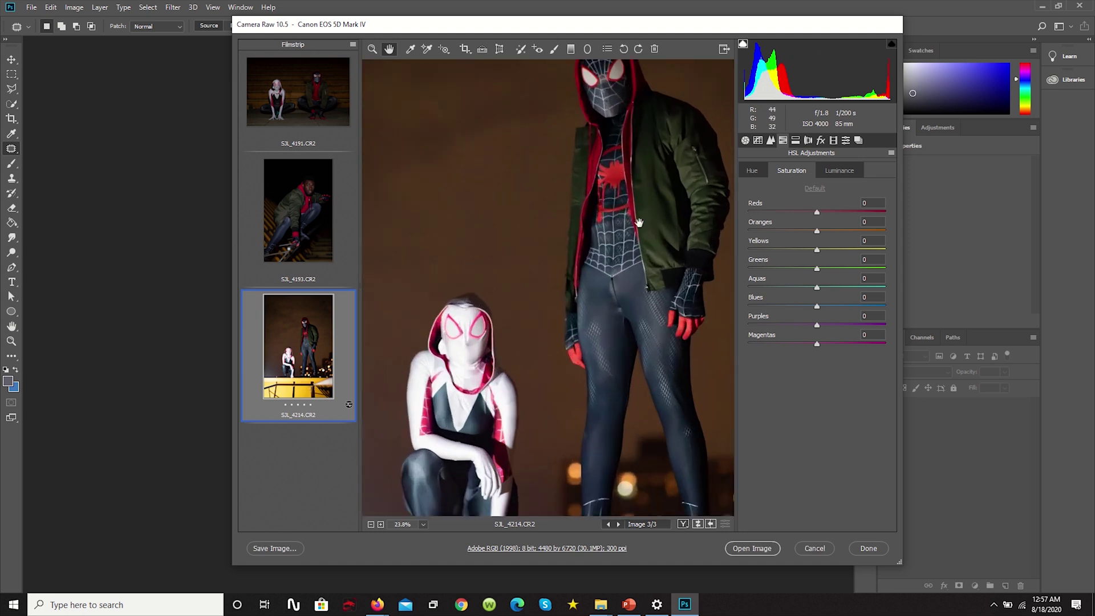
scroll(639, 222, up, 2)
drag(665, 294, 669, 226)
drag(817, 213, 855, 230)
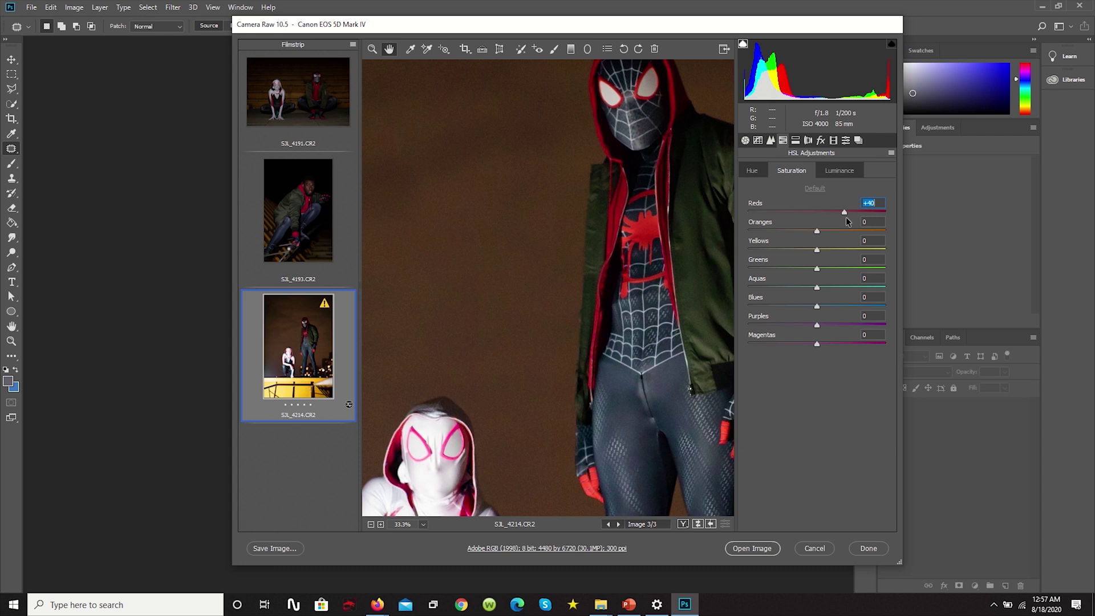
Set the Oranges saturation to +40, keeping Yellows at 0.
mouse_move(819, 229)
mouse_down()
mouse_move(888, 244)
mouse_move(821, 242)
mouse_up()
text(40)
key(Tab)
key(Down)
key(Down)
key(Down)
key(Down)
key(Up)
key(Up)
key(Up)
key(Up)
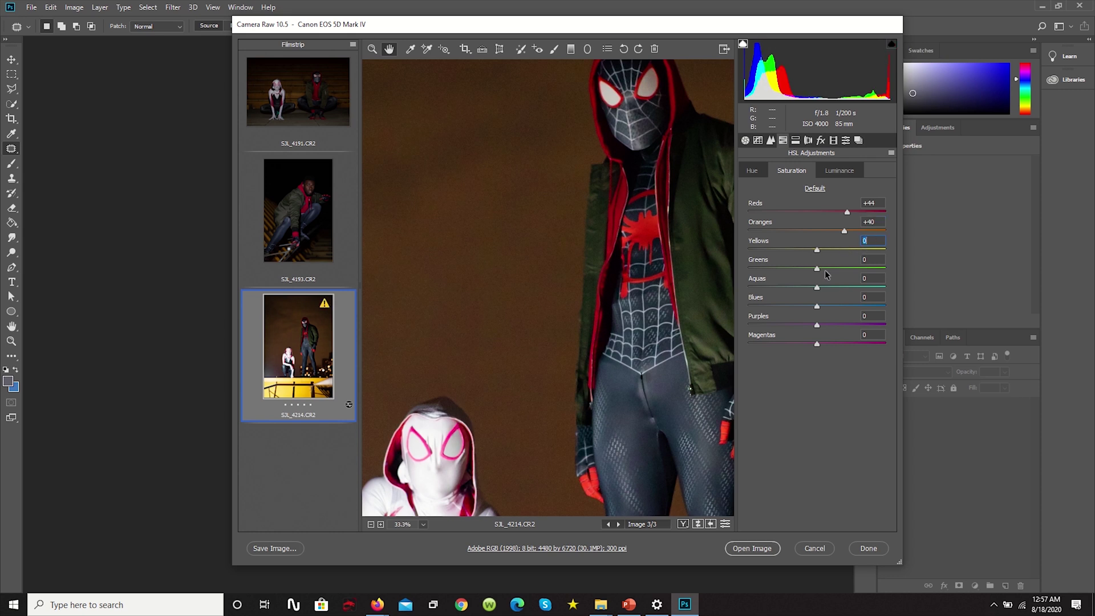
Try lowering the Reds luminance to -61, reset it to 0, and select the Oranges luminance value.
scroll(469, 268, down, 1)
scroll(530, 306, down, 3)
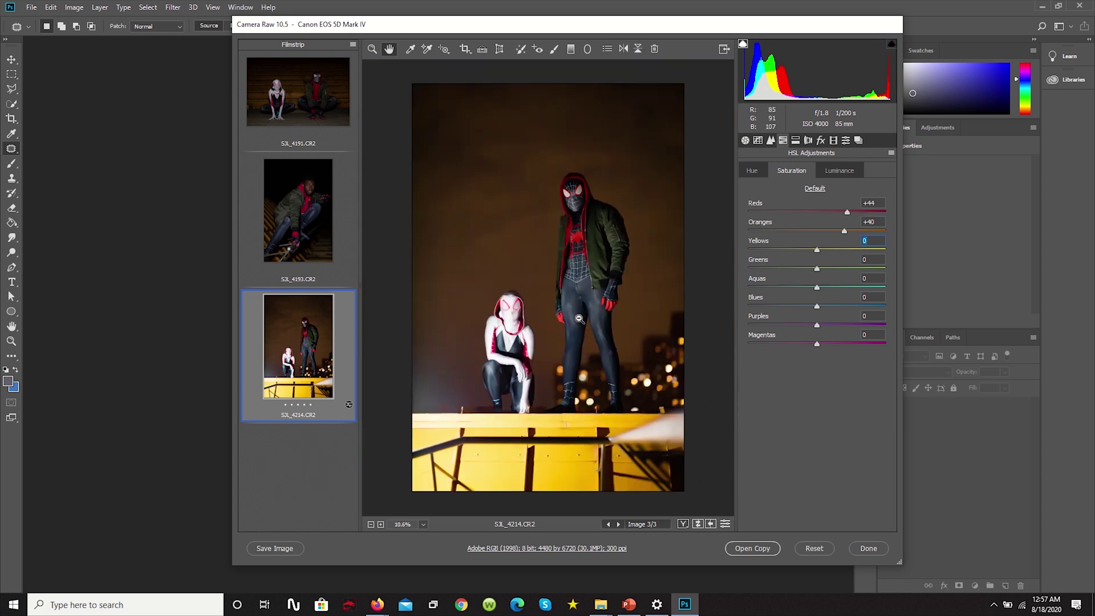
scroll(627, 314, up, 2)
scroll(678, 325, down, 3)
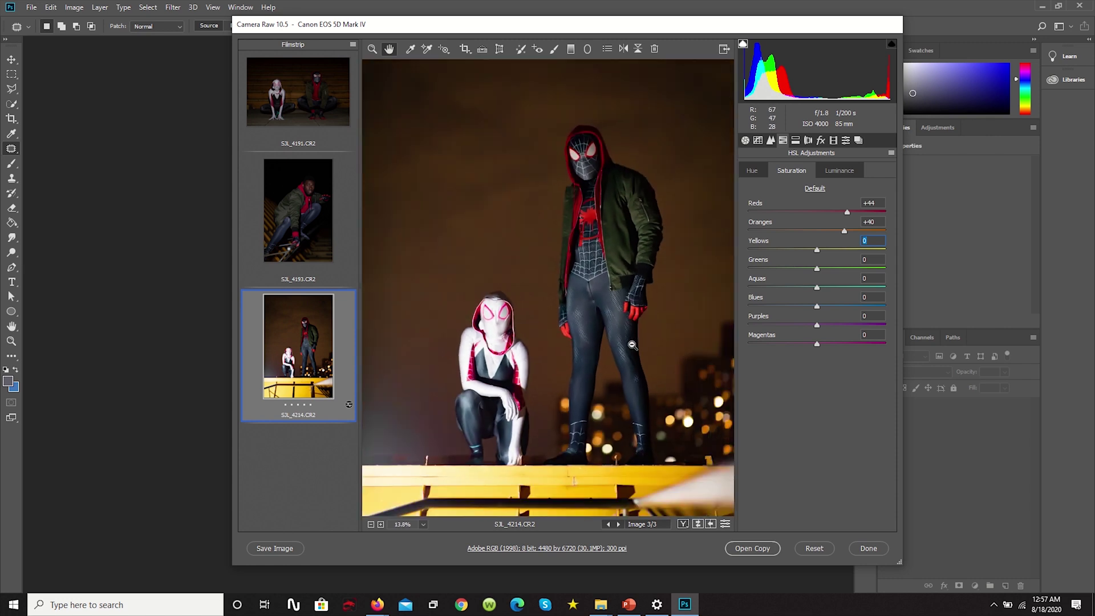
click(848, 176)
key(ctrl+plus)
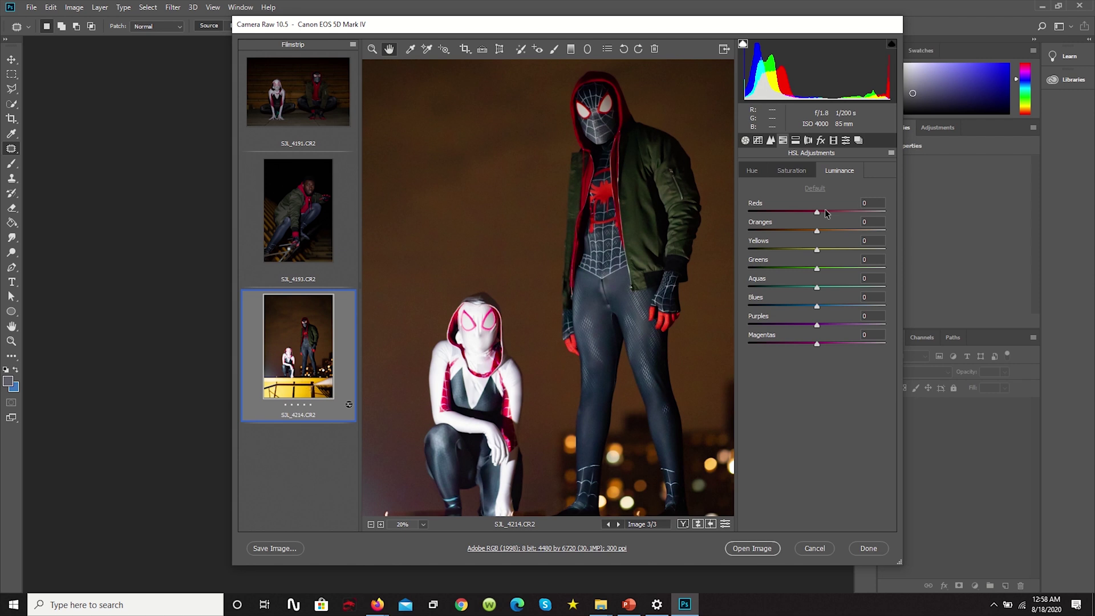
scroll(560, 171, up, 1)
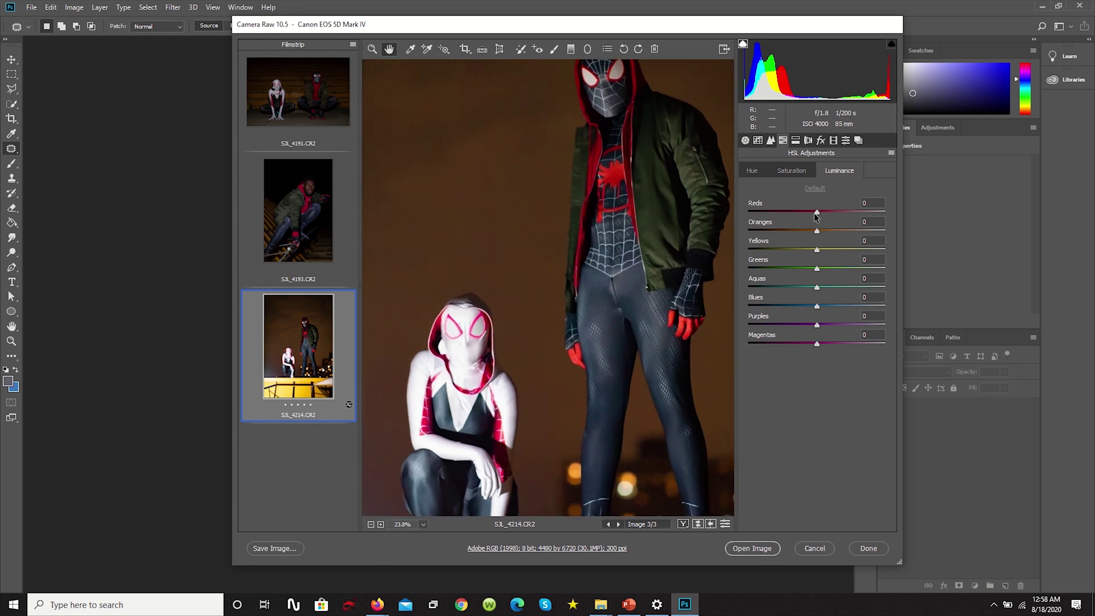
drag(817, 213, 793, 212)
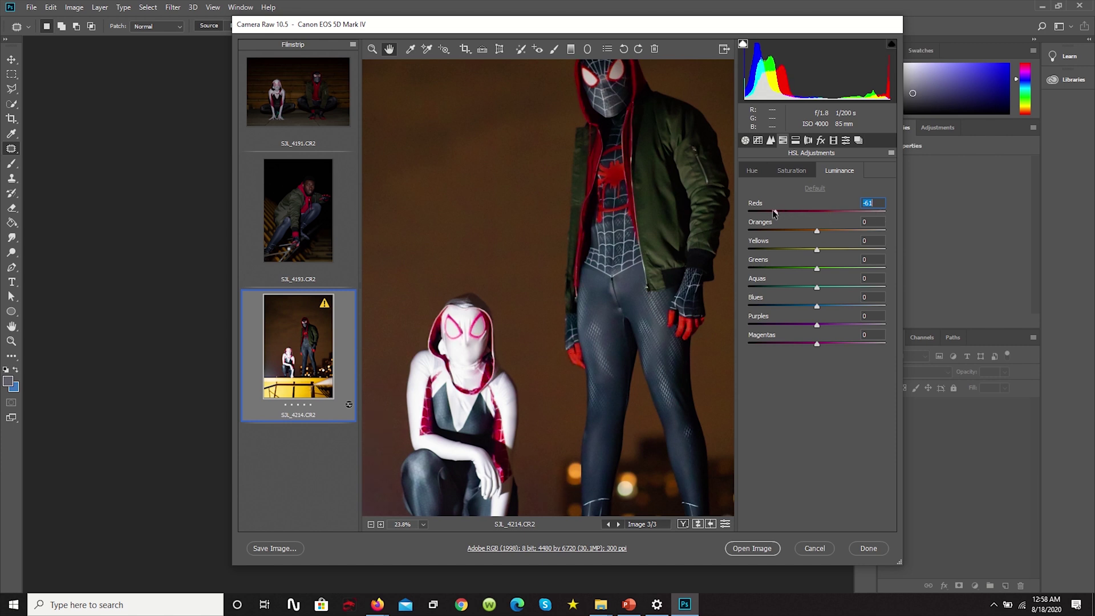
click(815, 188)
click(817, 230)
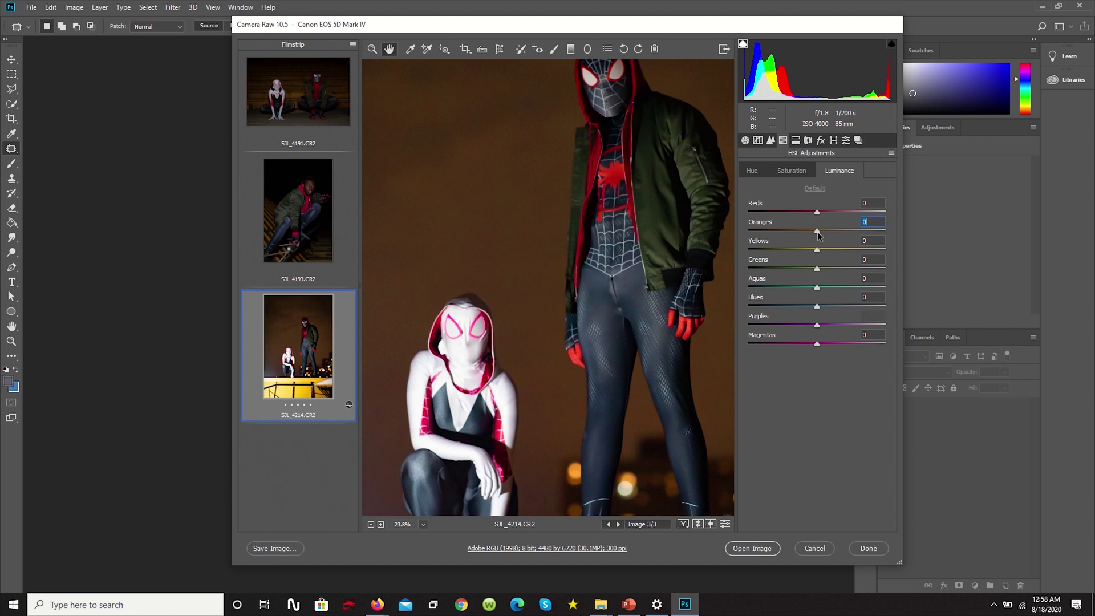
Try lowering the Oranges luminance to -36, and restore the default luminance values.
text(-36)
key(Return)
click(815, 189)
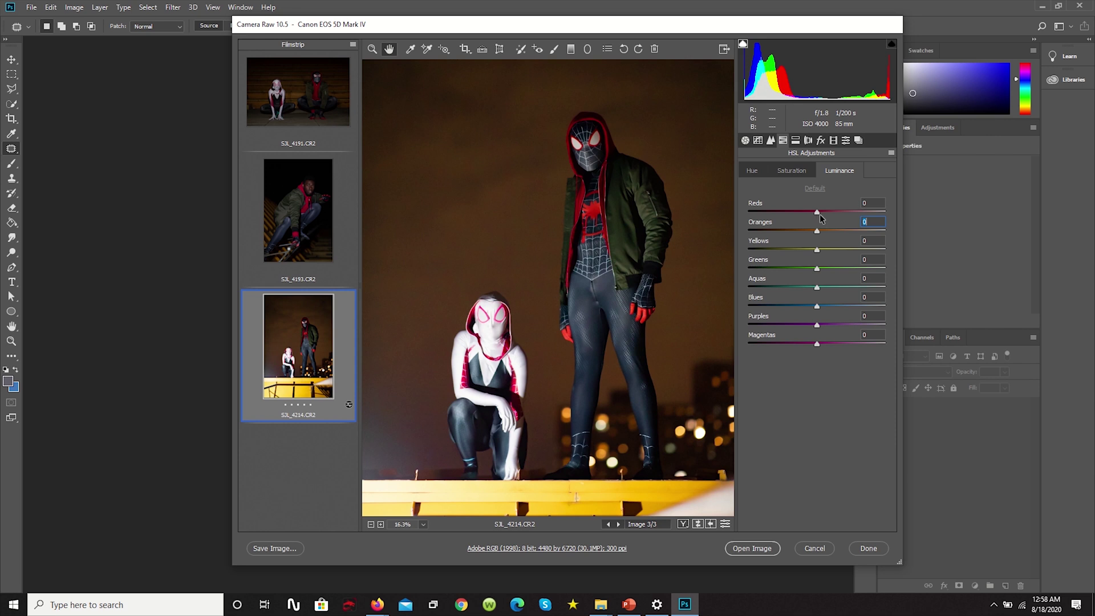
Raise the luminance of Reds to +43, Purples to +16 and Magentas to +31 in the HSL adjustments.
drag(815, 213, 844, 213)
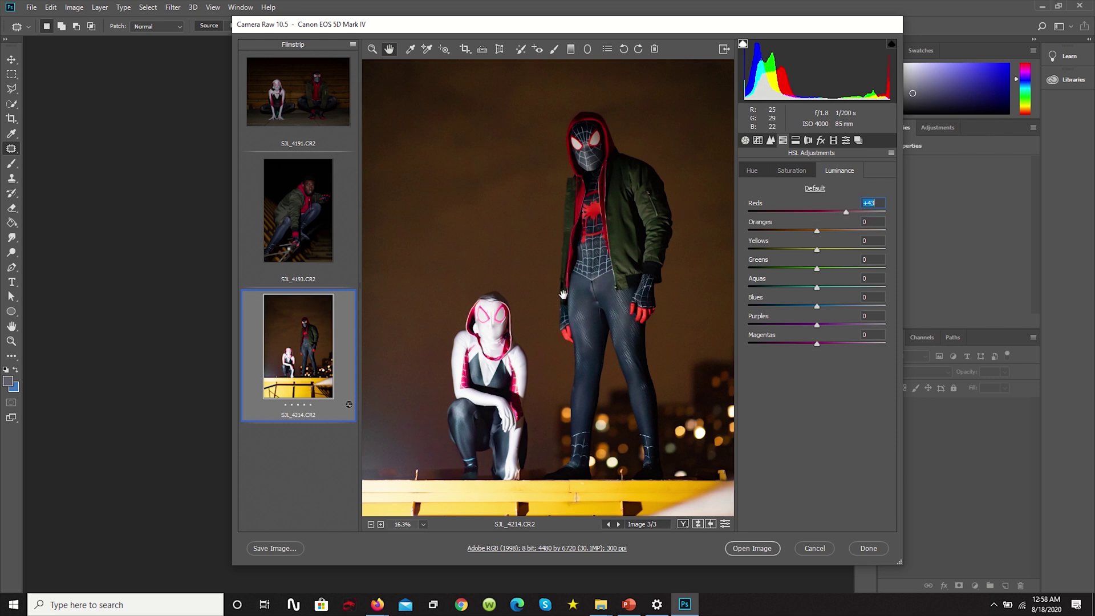
drag(817, 343, 845, 345)
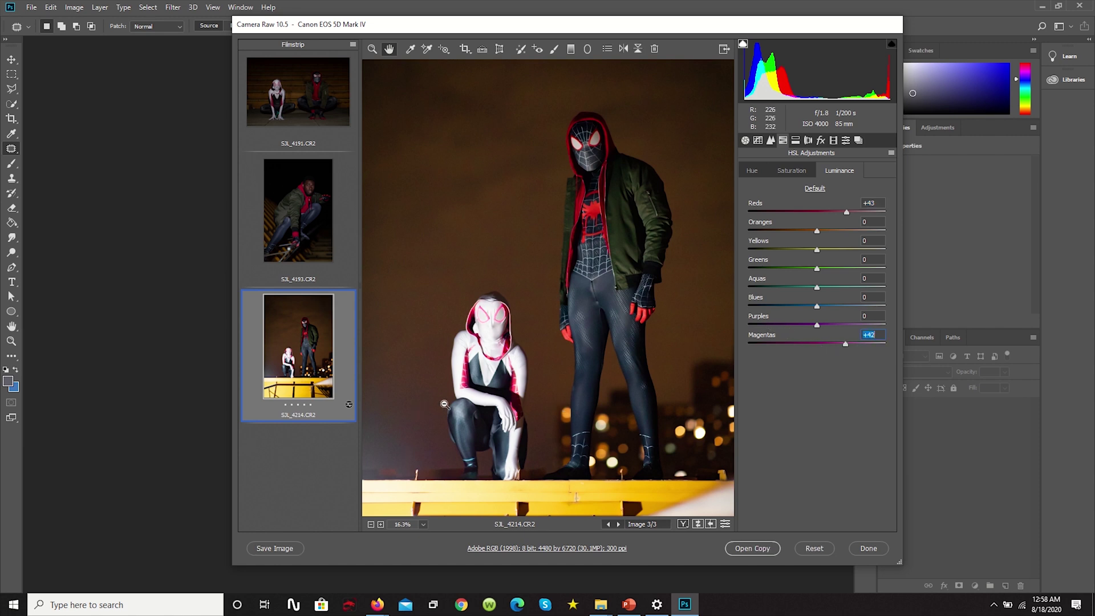
scroll(567, 362, up, 3)
drag(817, 324, 848, 327)
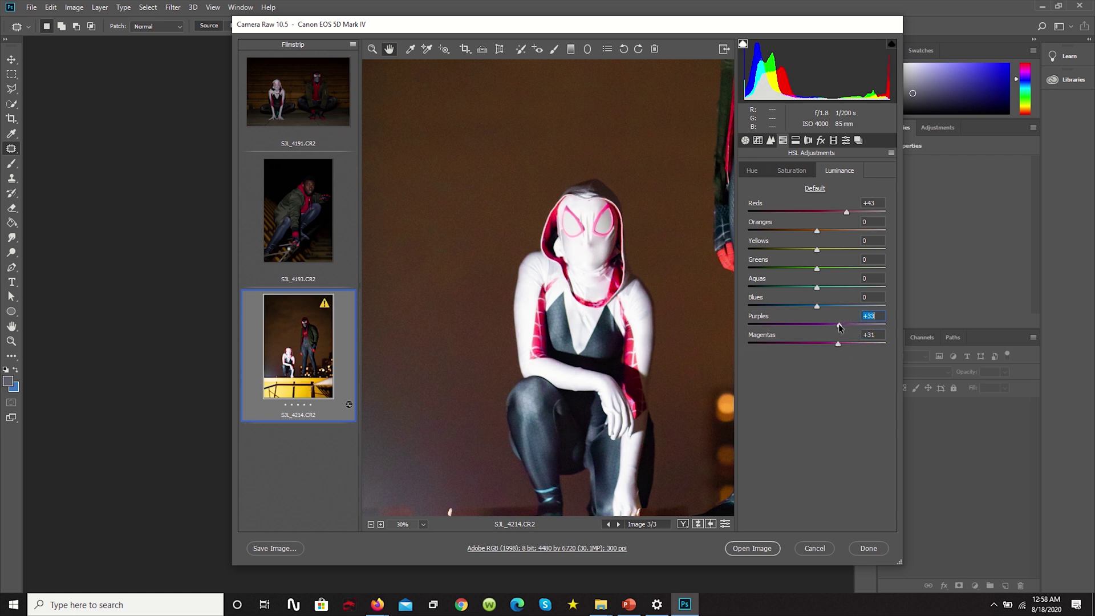
drag(830, 328, 828, 327)
scroll(455, 315, down, 4)
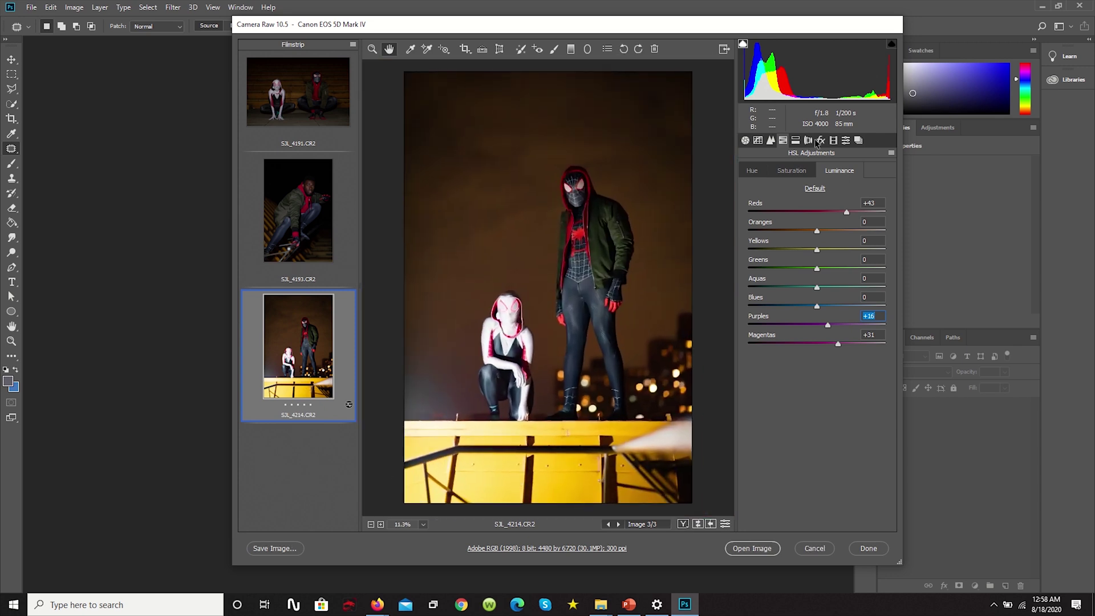
Try shifting the Reds hue toward orange in the HSL adjustments, and reset it to 0.
click(783, 172)
click(757, 173)
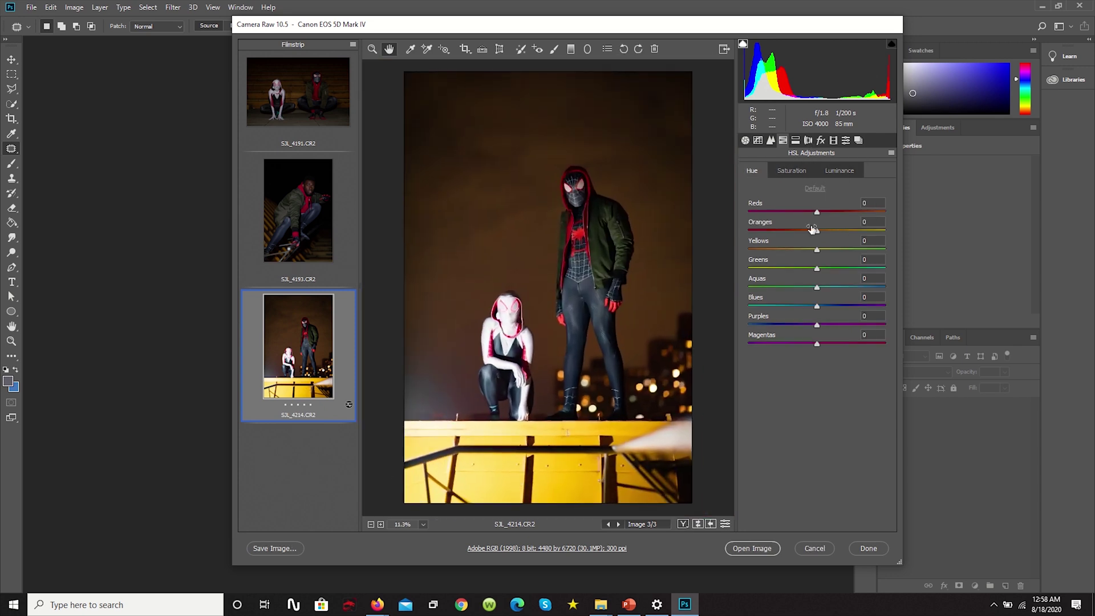
scroll(628, 228, up, 2)
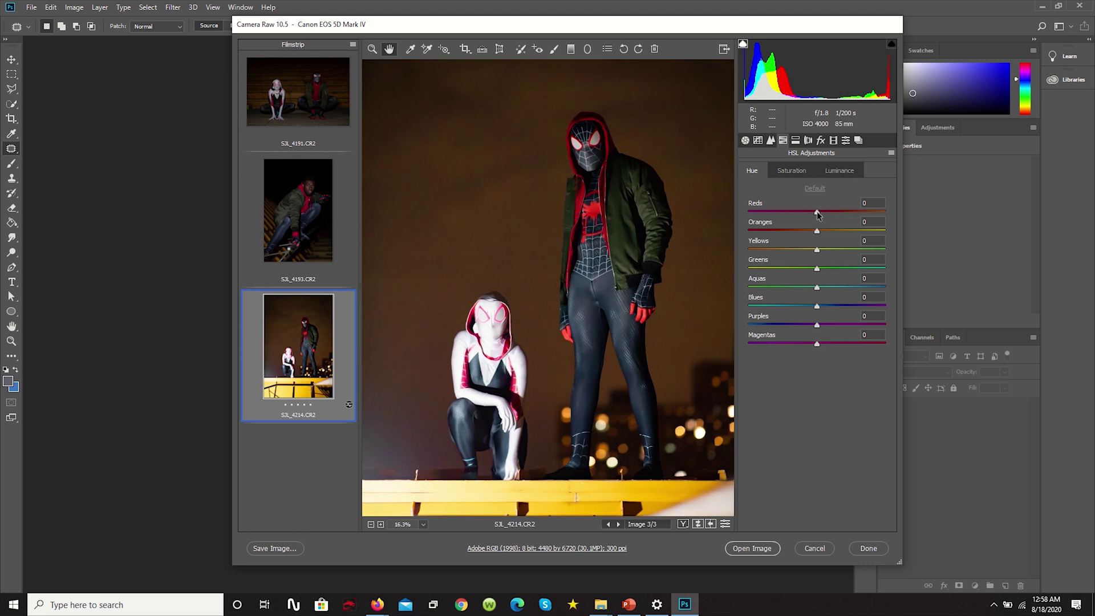
drag(817, 213, 862, 213)
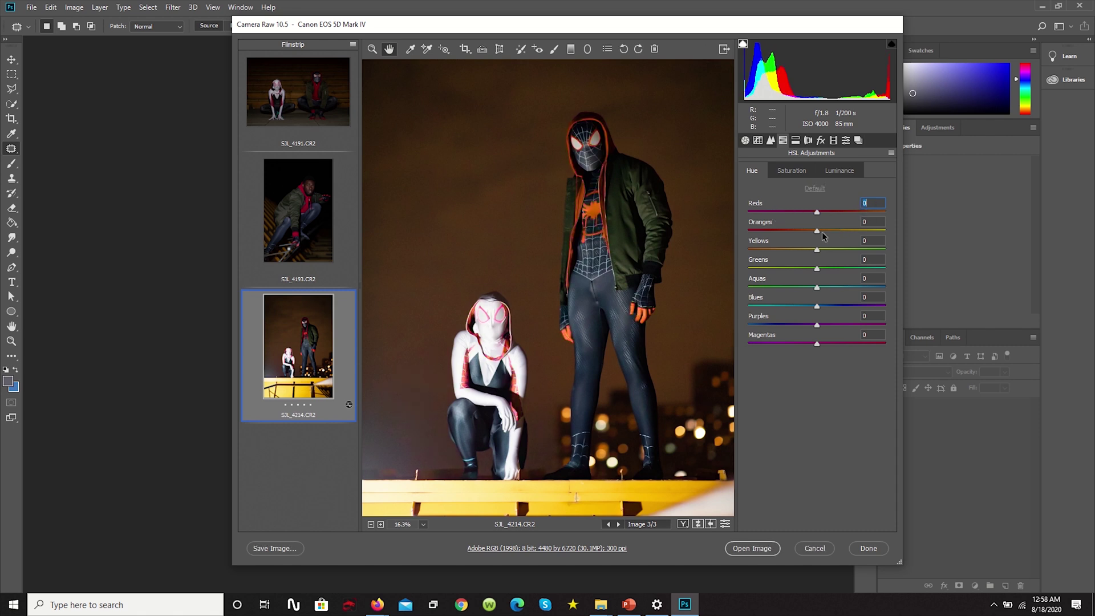
double_click(867, 214)
Shift the Oranges hue to -48, checking the effect on the sky across the whole photo.
drag(817, 230, 759, 231)
scroll(609, 248, down, 2)
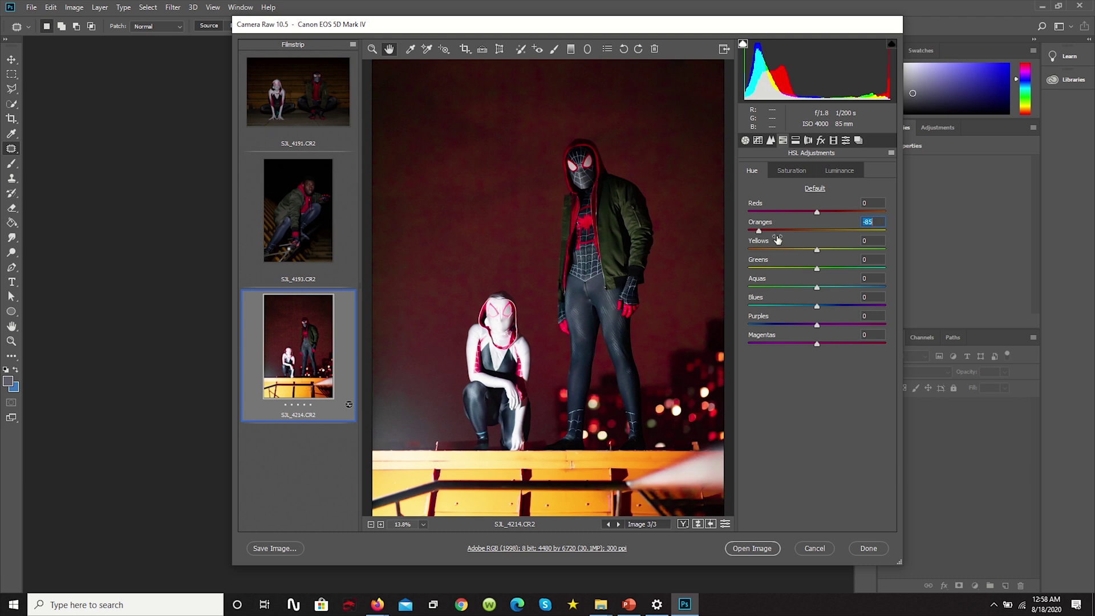
mouse_move(777, 234)
mouse_down()
mouse_move(767, 232)
mouse_move(784, 231)
mouse_up()
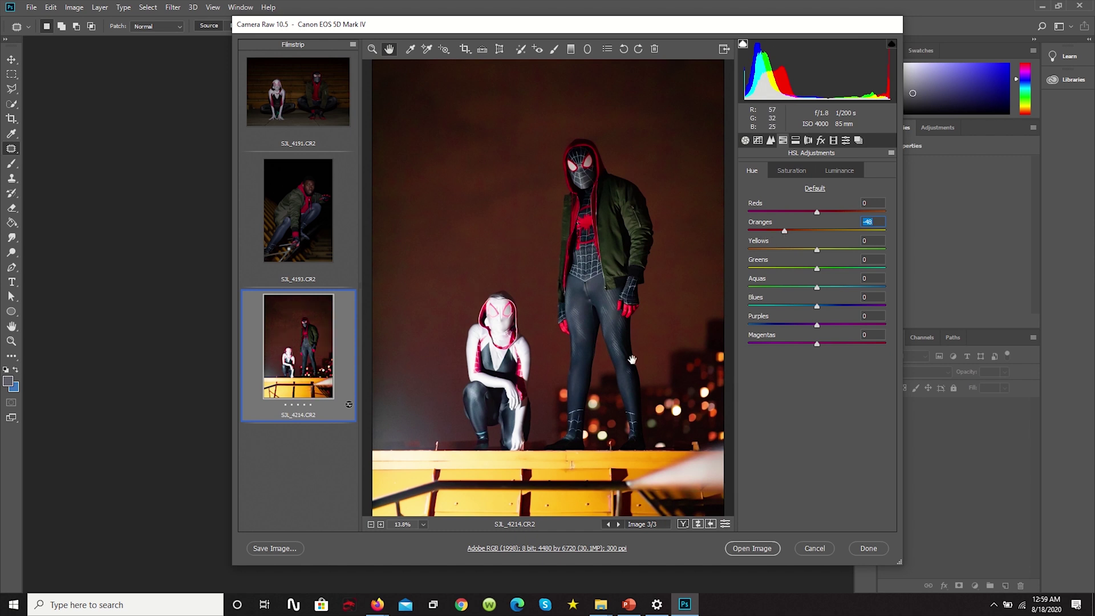
ctrl+alt+click(552, 293)
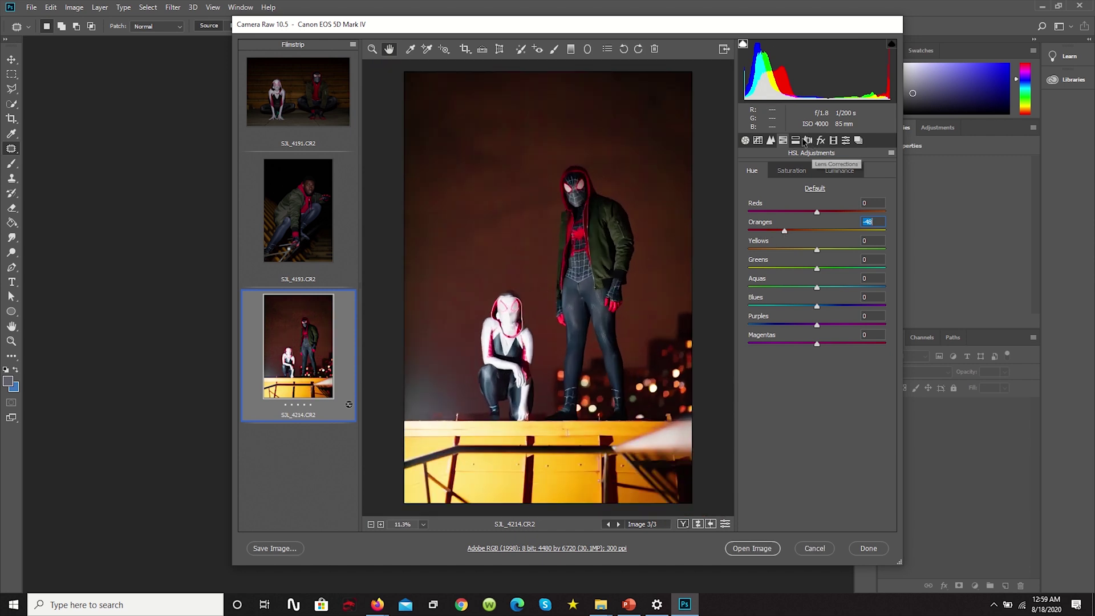
Open the Split Toning adjustments and examine the crouching figure's bright suit up close and within the whole photo.
click(795, 141)
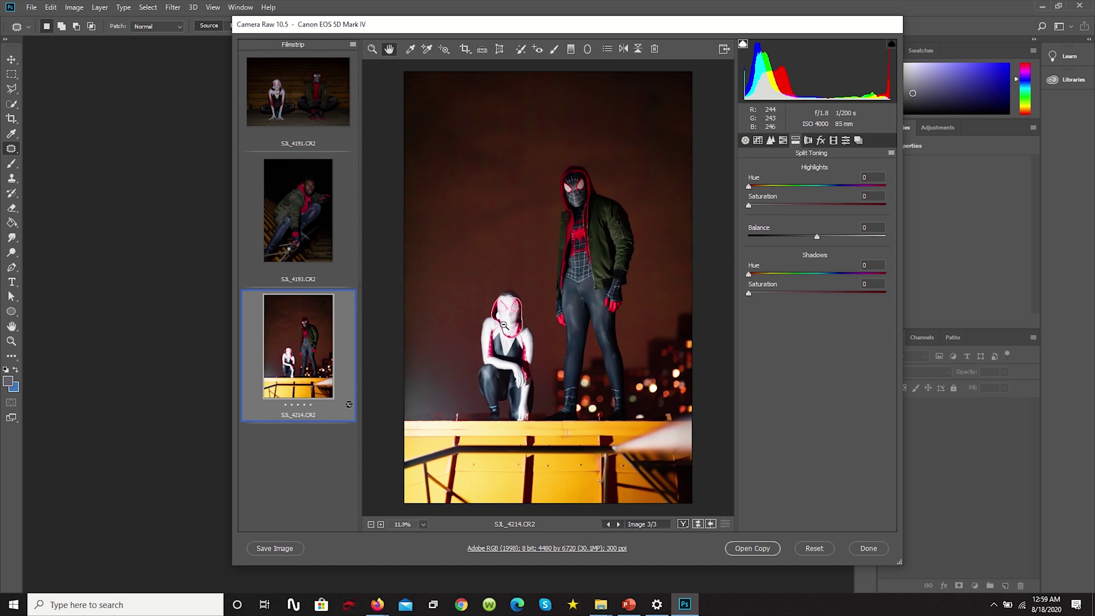
scroll(525, 302, up, 5)
scroll(450, 404, up, 2)
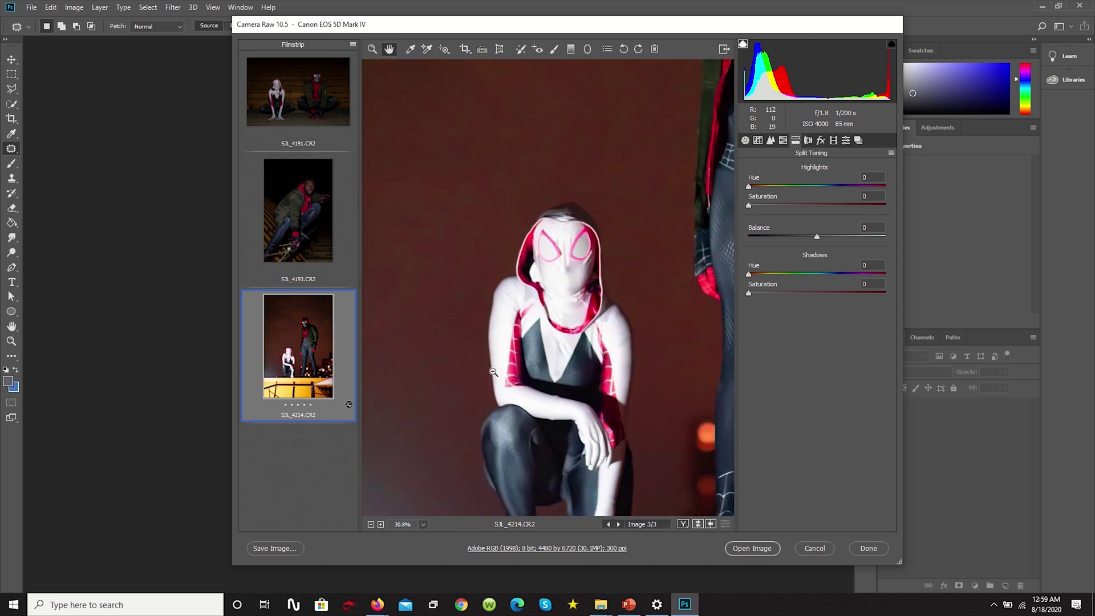
mouse_move(752, 190)
mouse_down()
mouse_move(835, 195)
mouse_move(751, 190)
mouse_up()
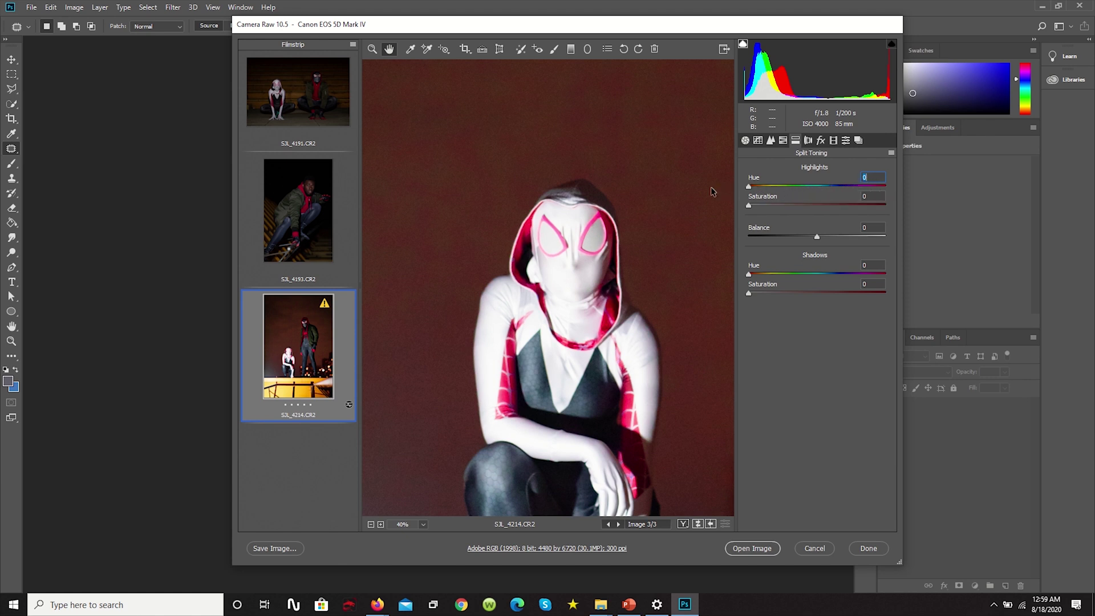
alt+click(511, 337)
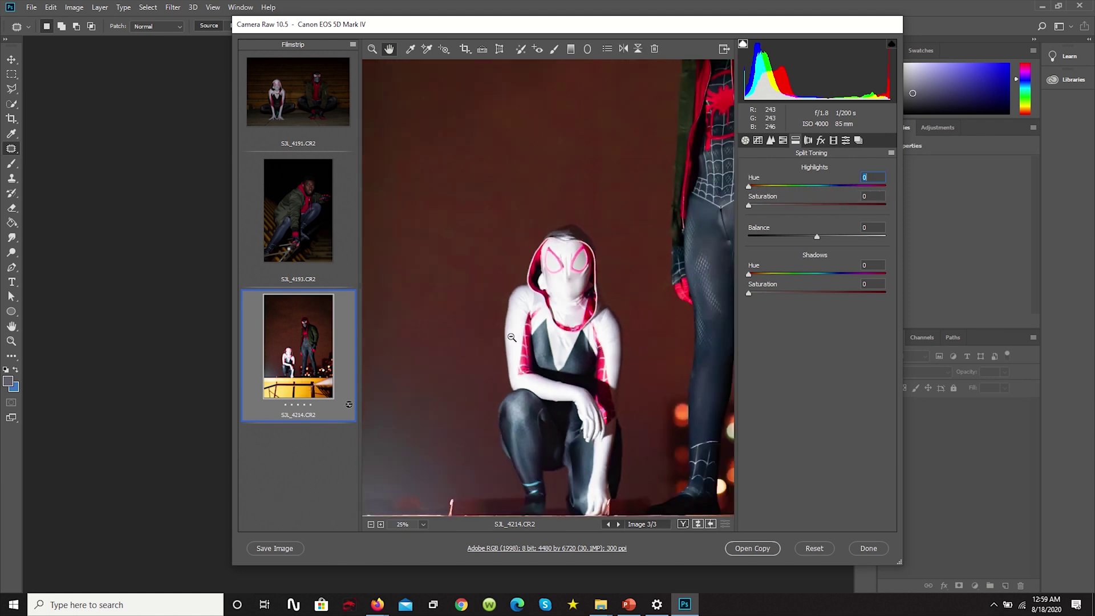
alt+click(512, 338)
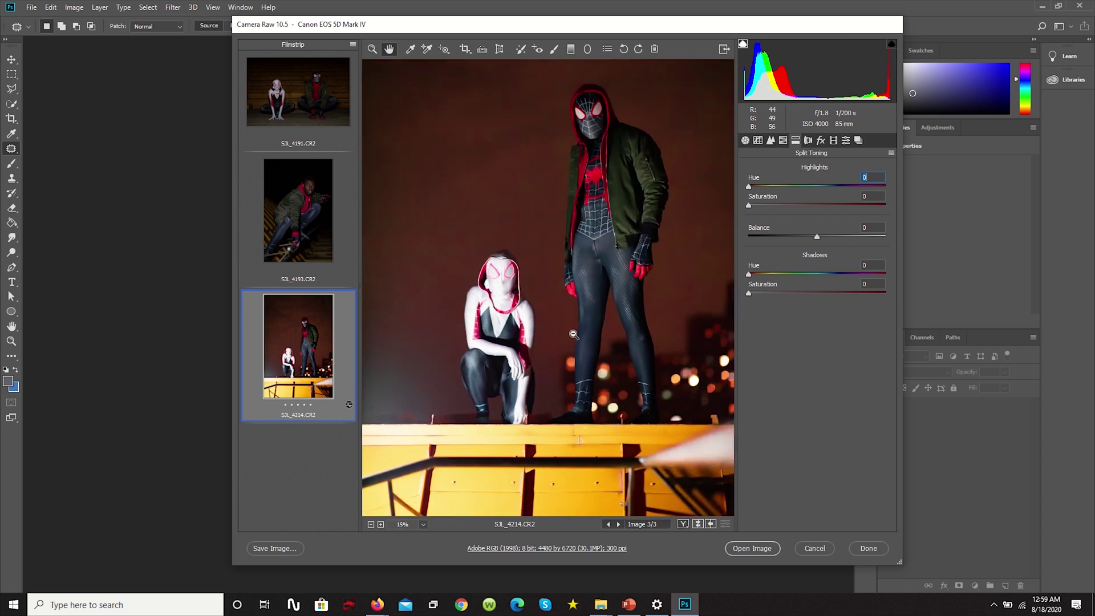
alt+click(719, 257)
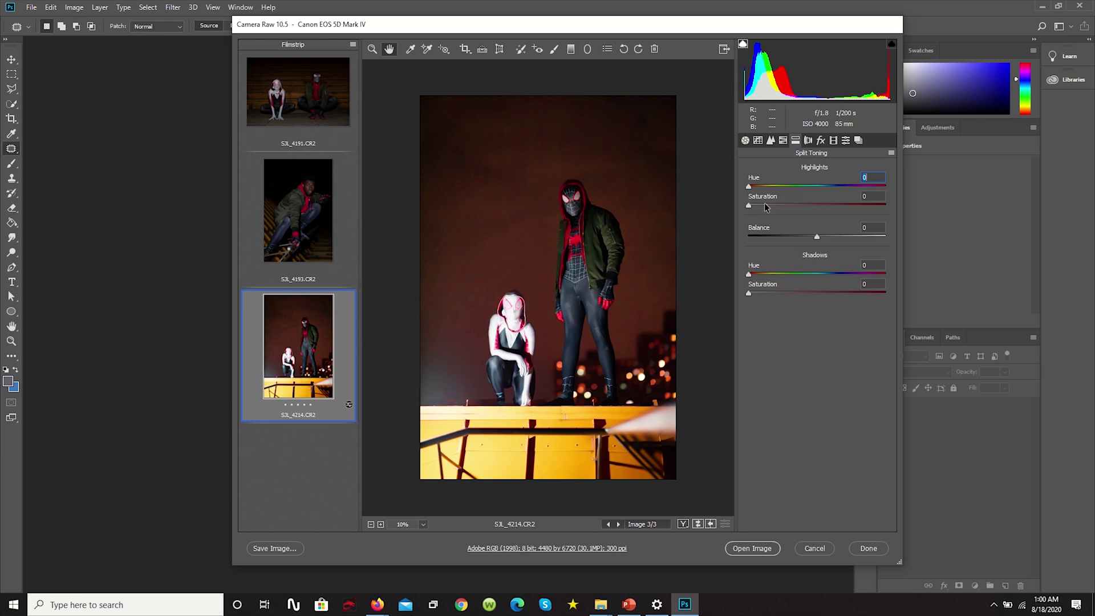
Try raising the Split Toning highlights saturation, settling at 34, and reset it to 0.
drag(767, 209, 883, 216)
drag(863, 205, 795, 206)
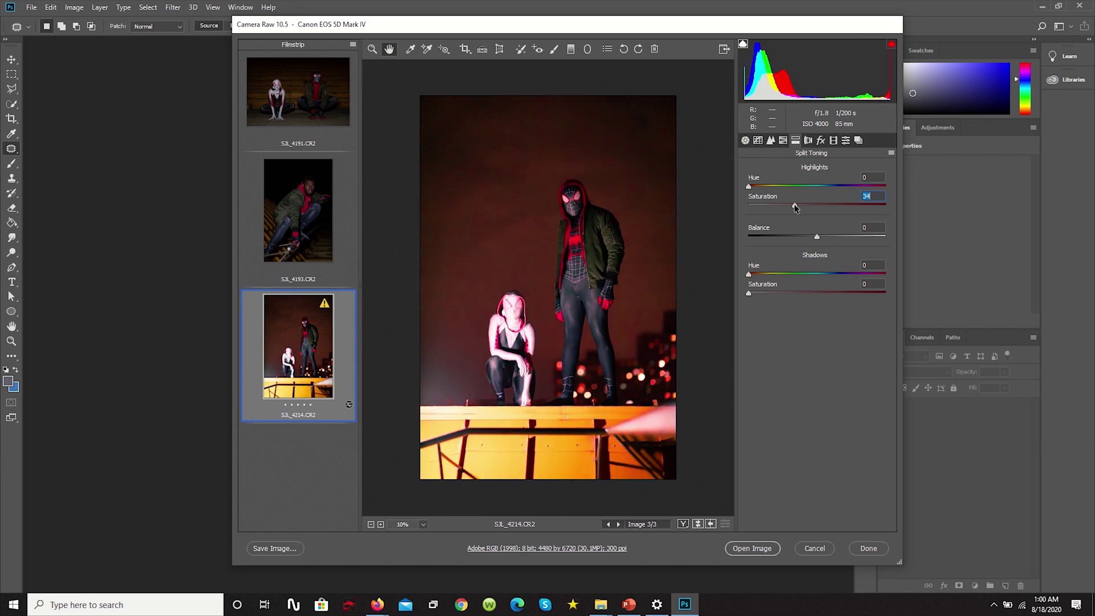
double_click(796, 207)
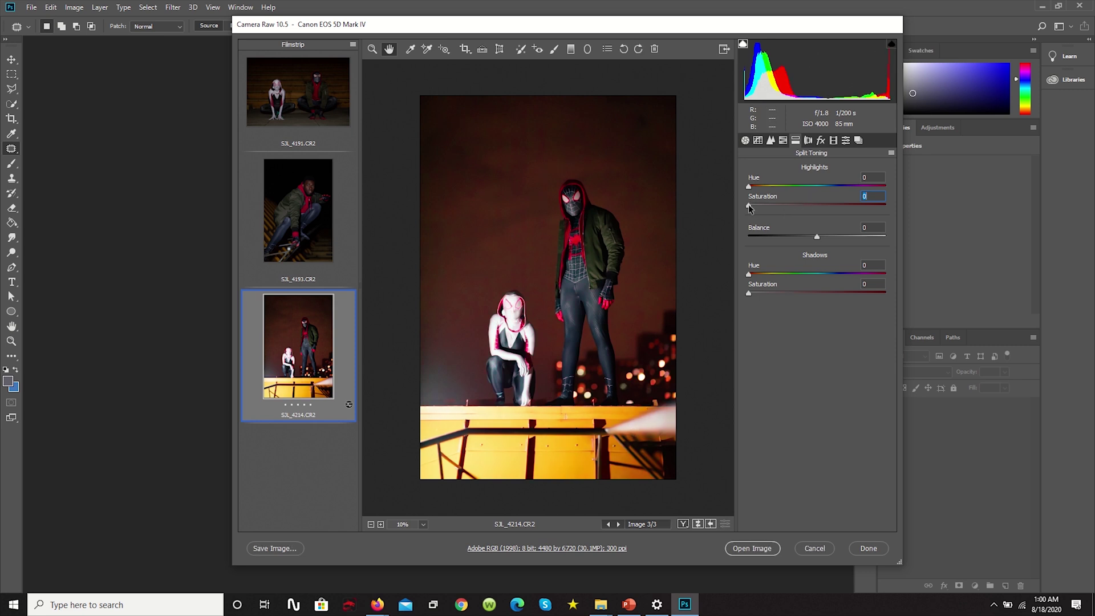
Set the Split Toning highlights saturation to 10 and the balance to -100, testing +100 on the way.
drag(749, 205, 754, 206)
key(alt)
drag(815, 236, 796, 241)
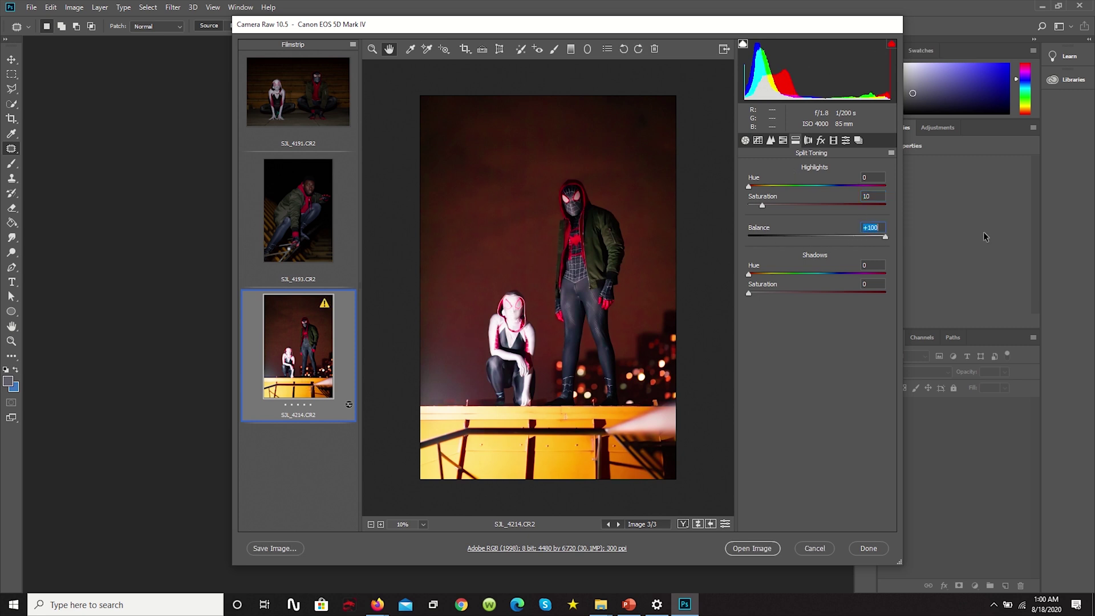
drag(675, 249, 969, 247)
drag(973, 246, 718, 251)
key(alt)
scroll(486, 163, up, 2)
key(Tab)
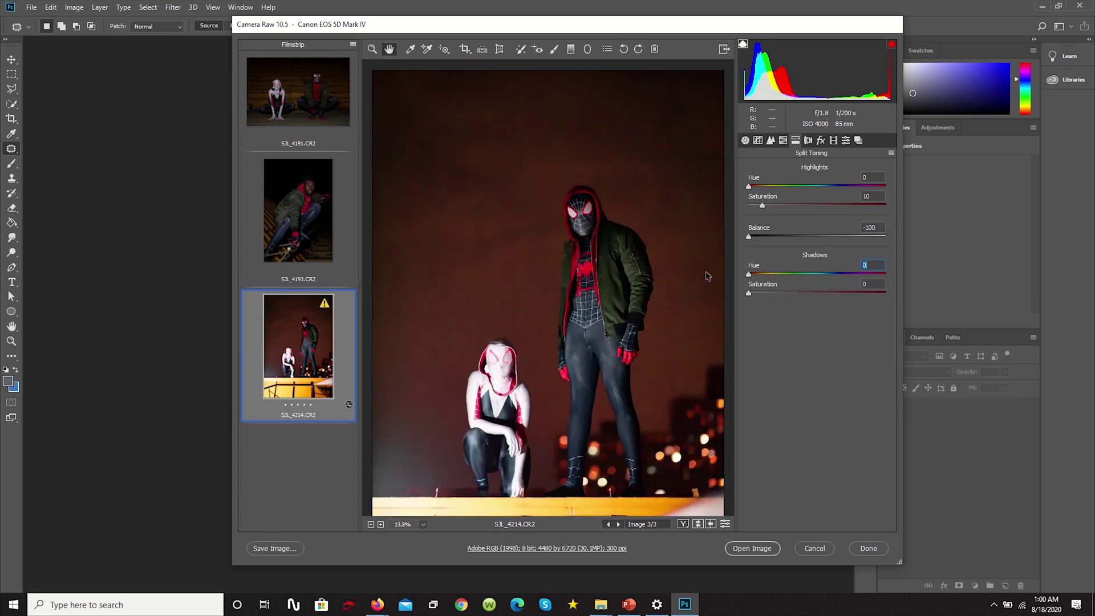
Try shadows saturation values of 76 and 53 in Split Toning, and return it to 0.
drag(753, 293, 851, 291)
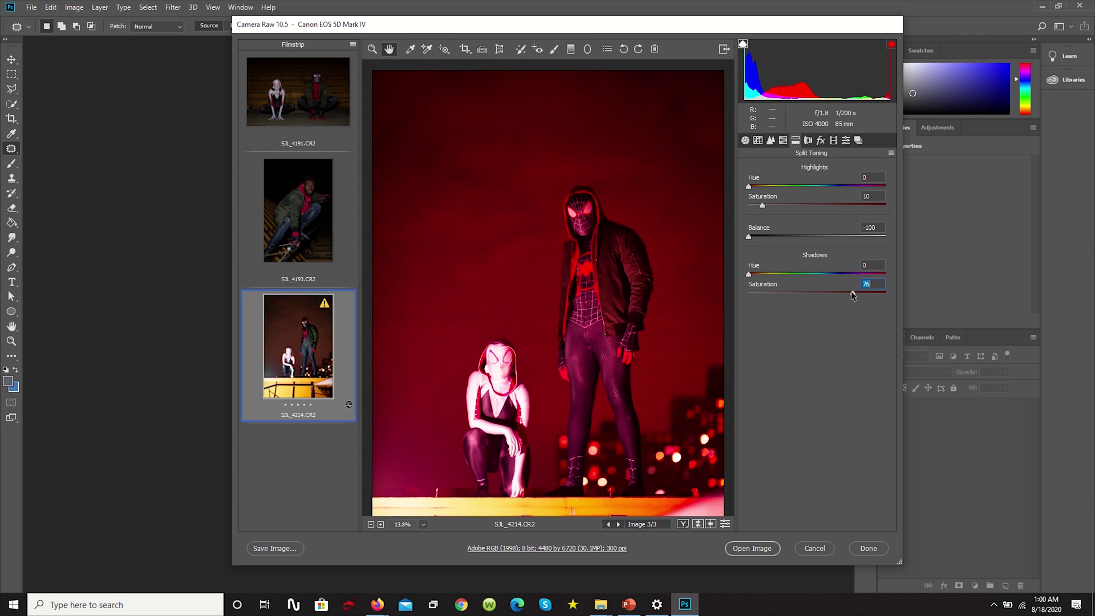
key(alt)
drag(852, 294, 800, 292)
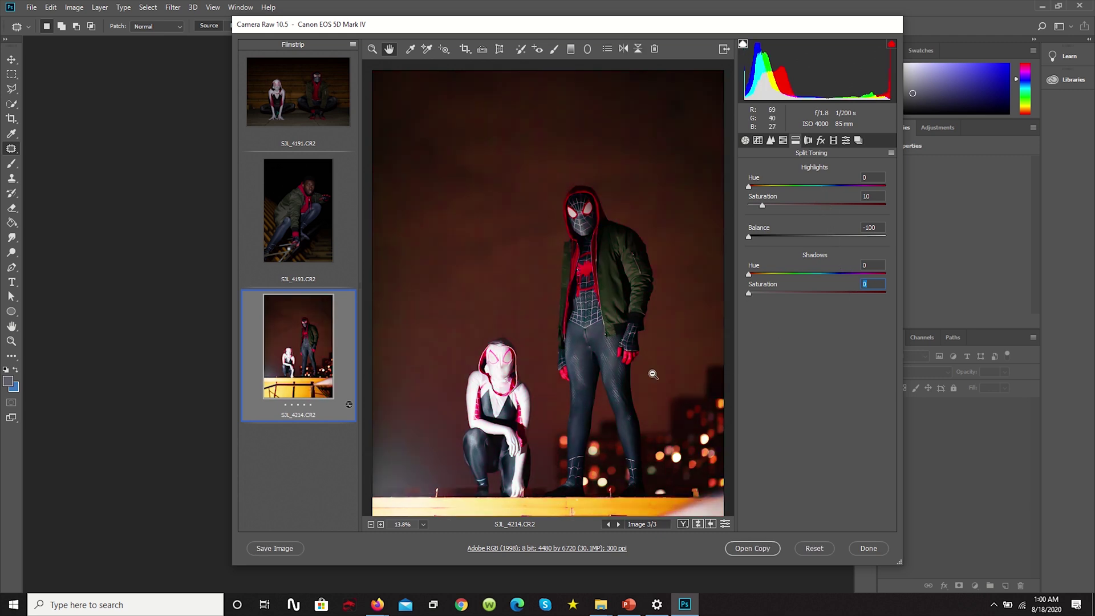
key(ctrl+0)
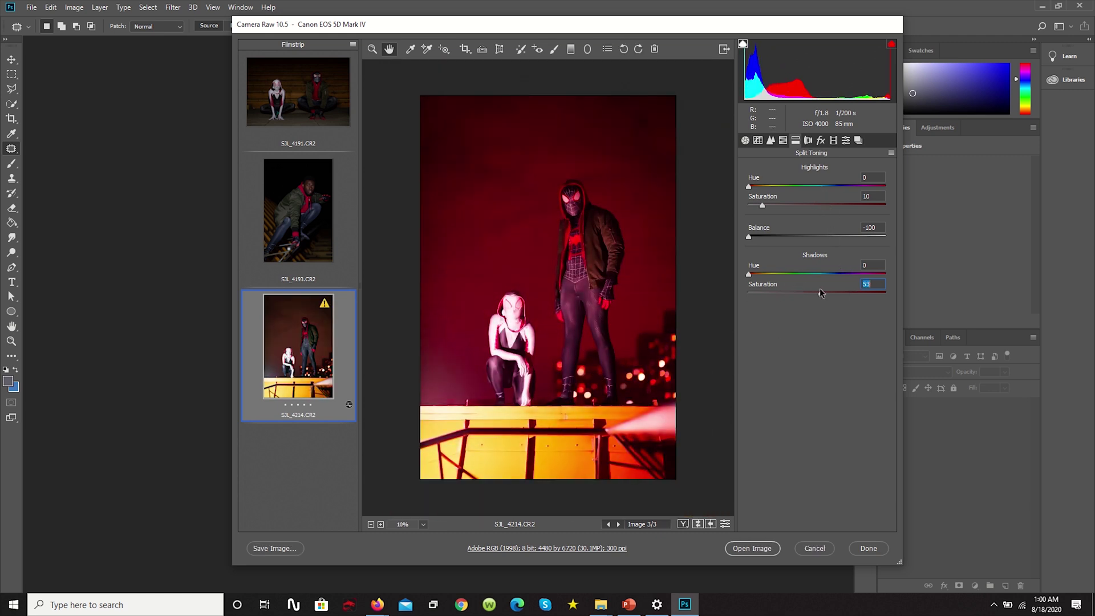
drag(825, 293, 710, 293)
Enable profile corrections in the Lens Corrections, toggling them off and on to compare the effect.
click(809, 141)
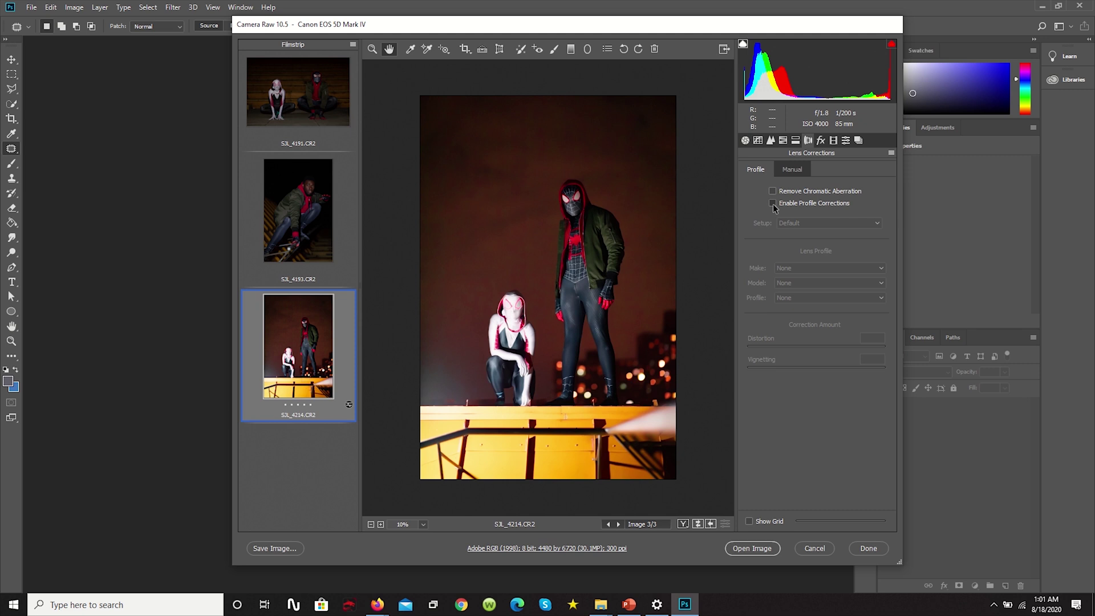
click(773, 204)
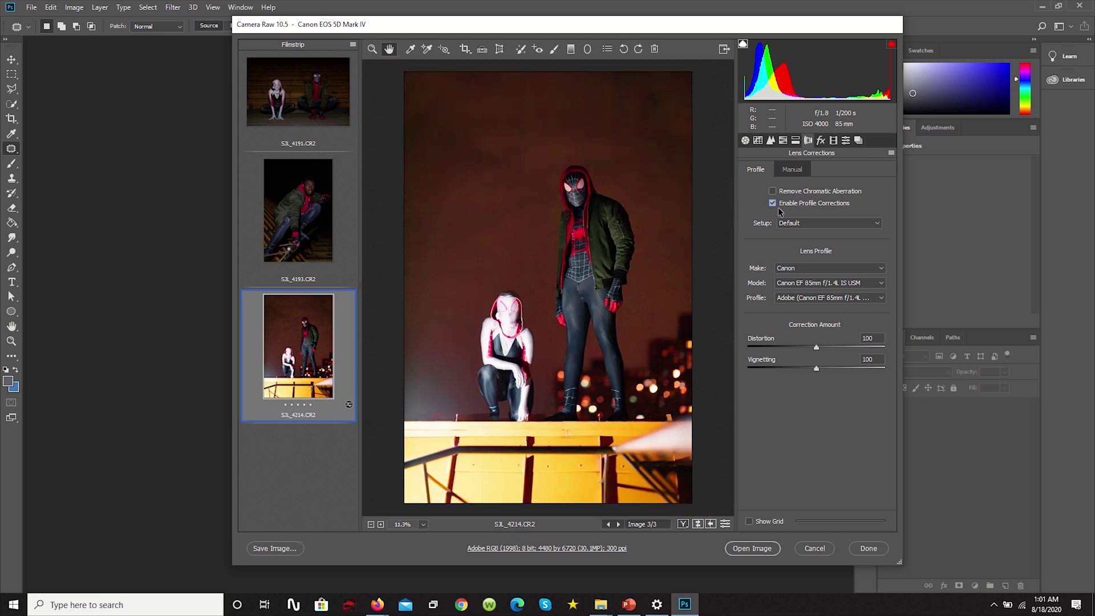
click(773, 204)
click(773, 203)
Check the photo's corners at different magnifications and turn on removal of chromatic aberration.
ctrl+alt+click(551, 341)
ctrl+click(551, 340)
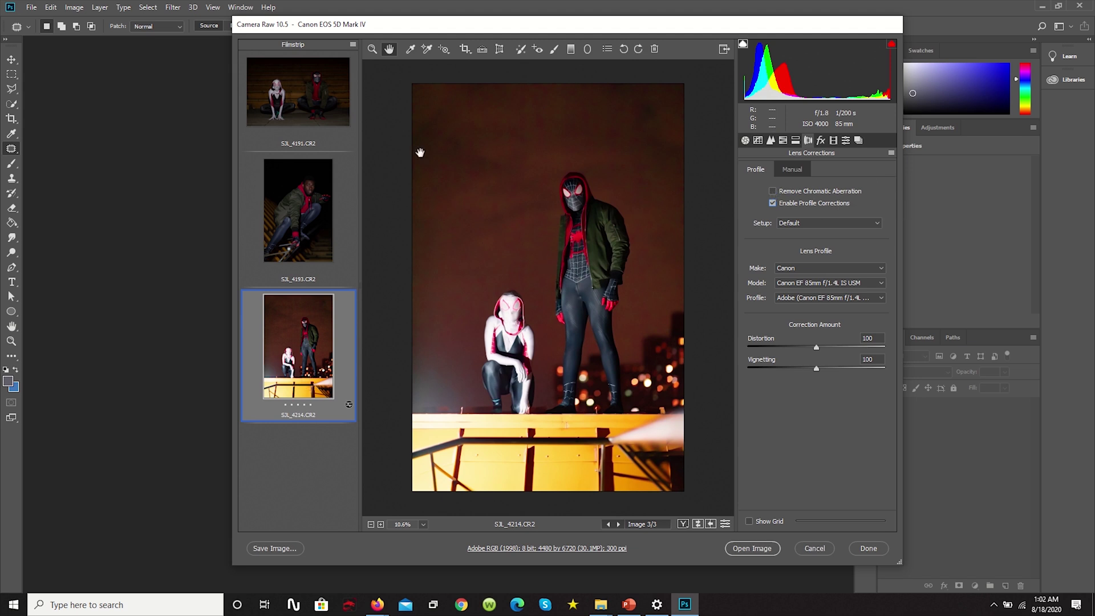
key(ctrl+plus)
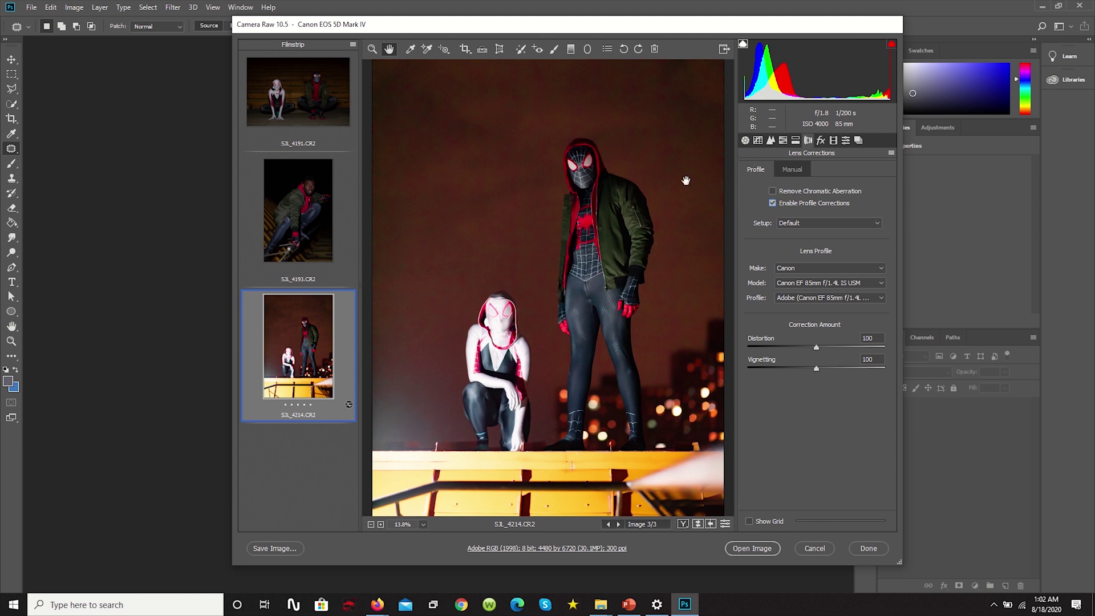
ctrl+alt+click(679, 137)
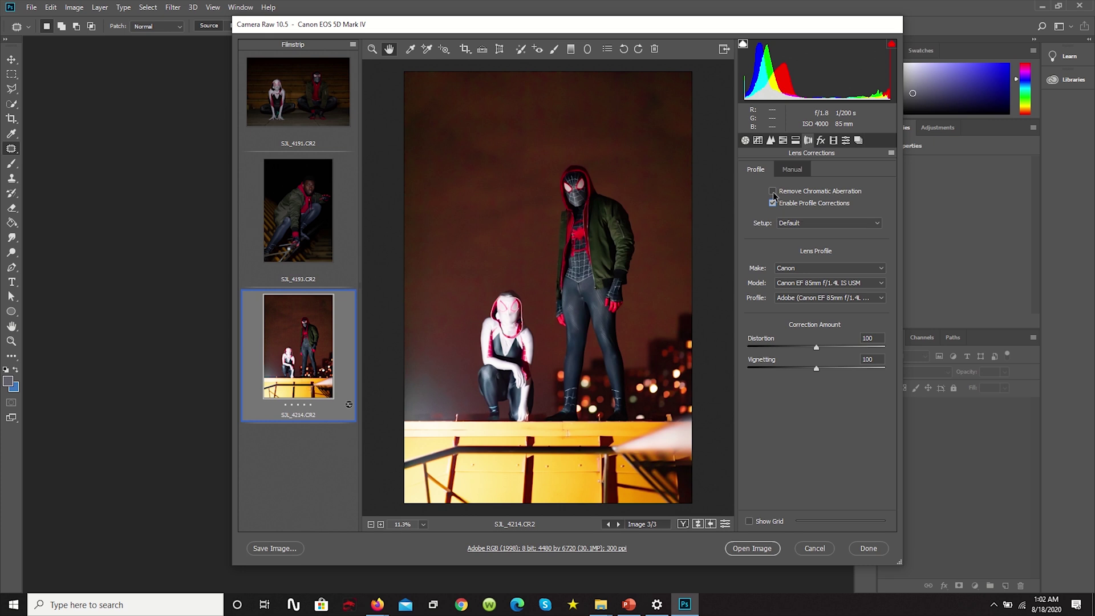
click(774, 192)
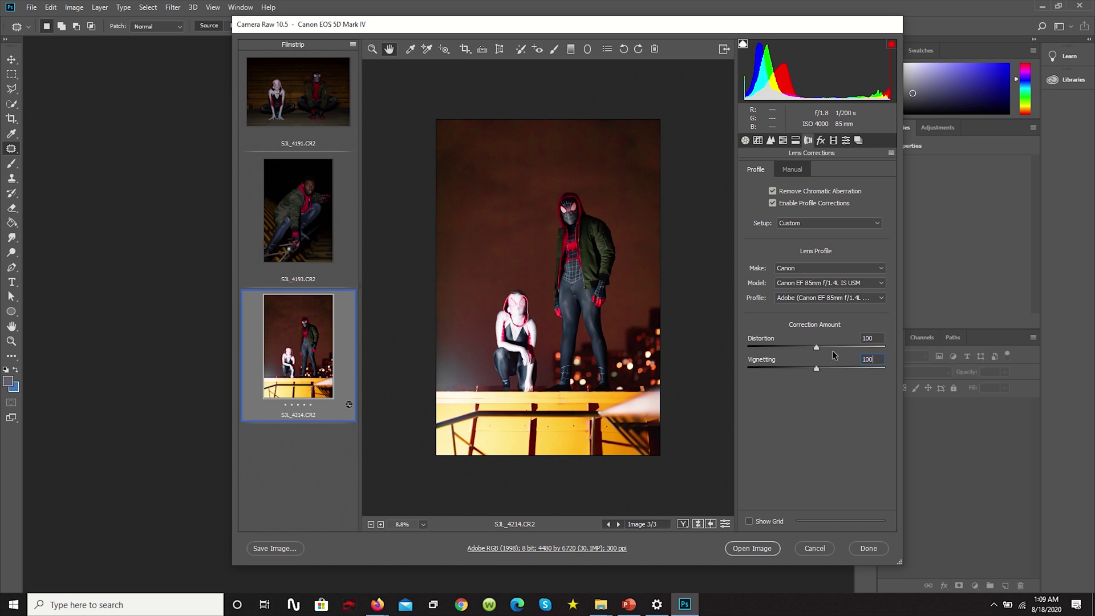
Try lowering the lens profile's distortion correction slightly, and set it back to 100.
mouse_move(817, 348)
mouse_down()
mouse_move(836, 349)
mouse_move(810, 346)
mouse_up()
text(100)
key(Return)
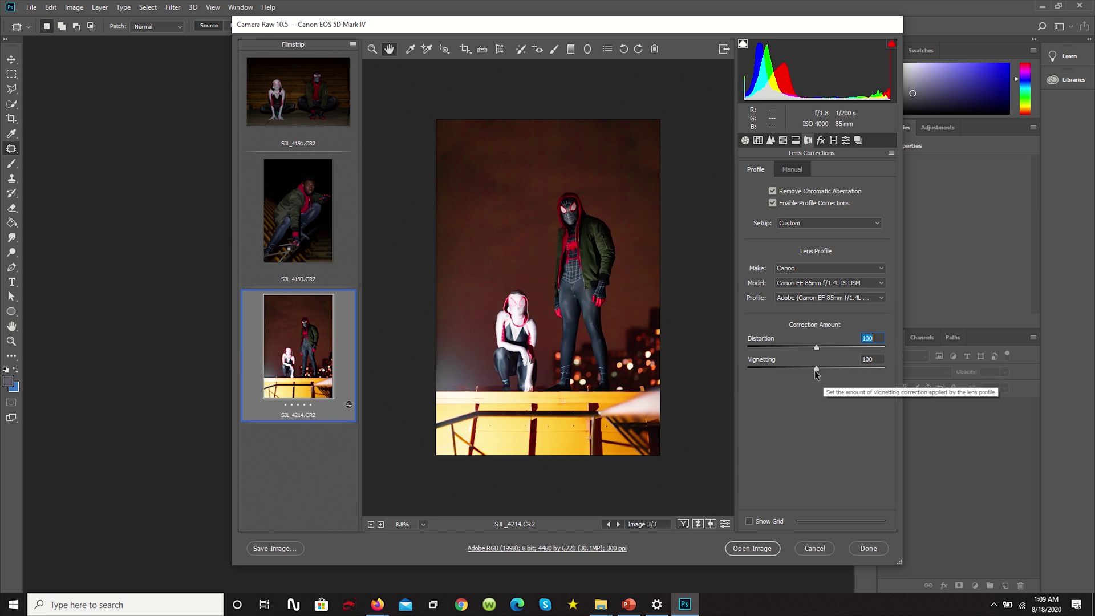
Compare vignetting correction amounts of 200 and 50 for the lens profile, and set the amount to 40.
drag(816, 369, 916, 376)
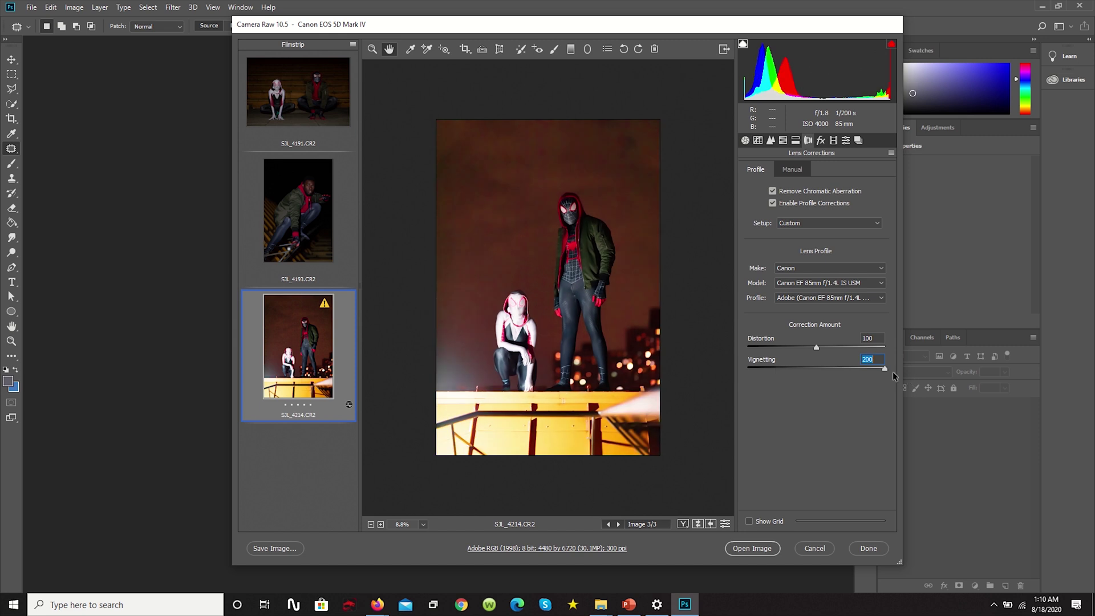
drag(871, 372, 772, 374)
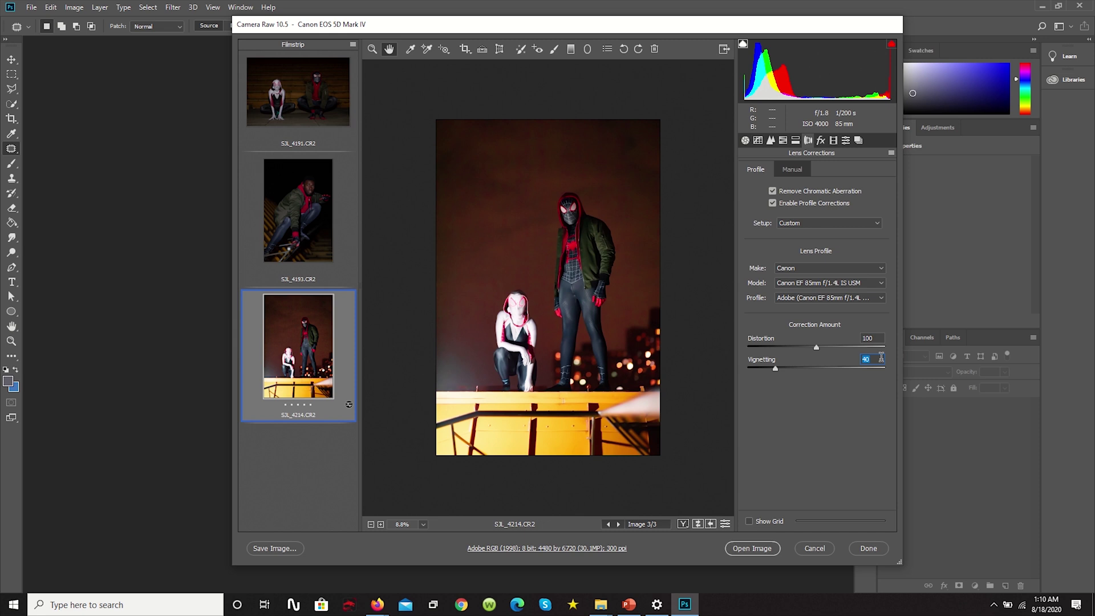
text(50)
click(781, 368)
text(40)
Set the grain amount to 100 in the Effects adjustments.
click(820, 141)
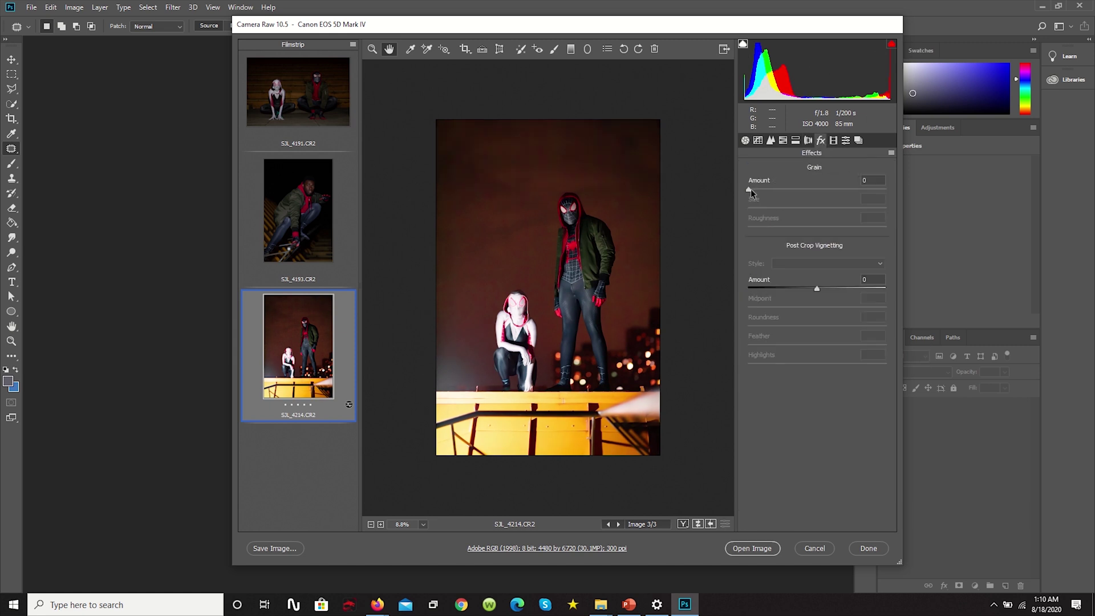
drag(751, 189, 927, 194)
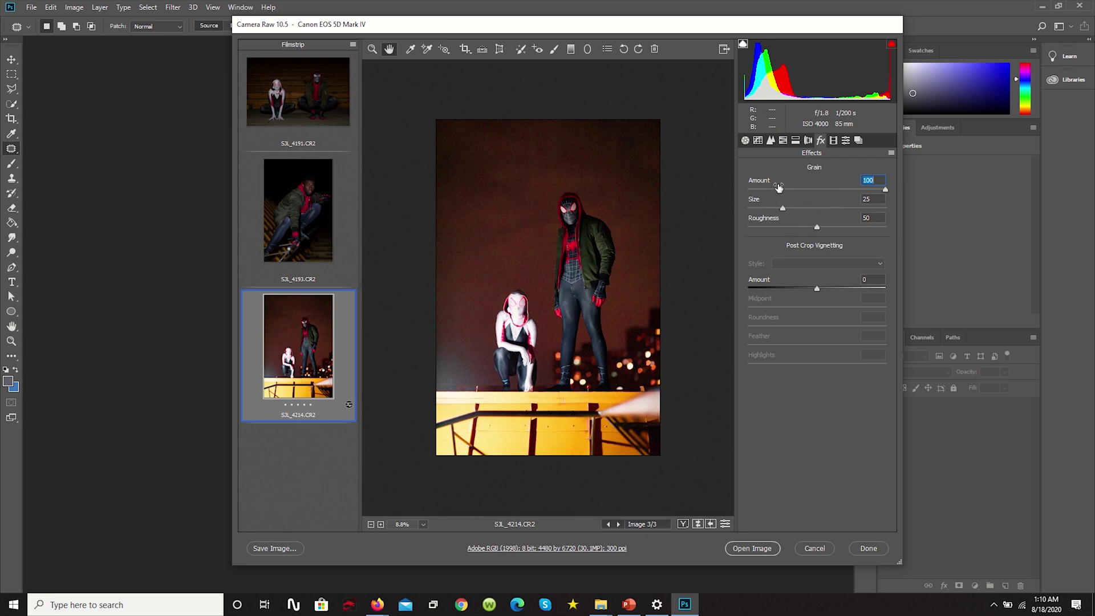
Try raising the grain size and roughness to 100, and undo all the grain changes.
drag(791, 206, 922, 218)
drag(820, 227, 887, 226)
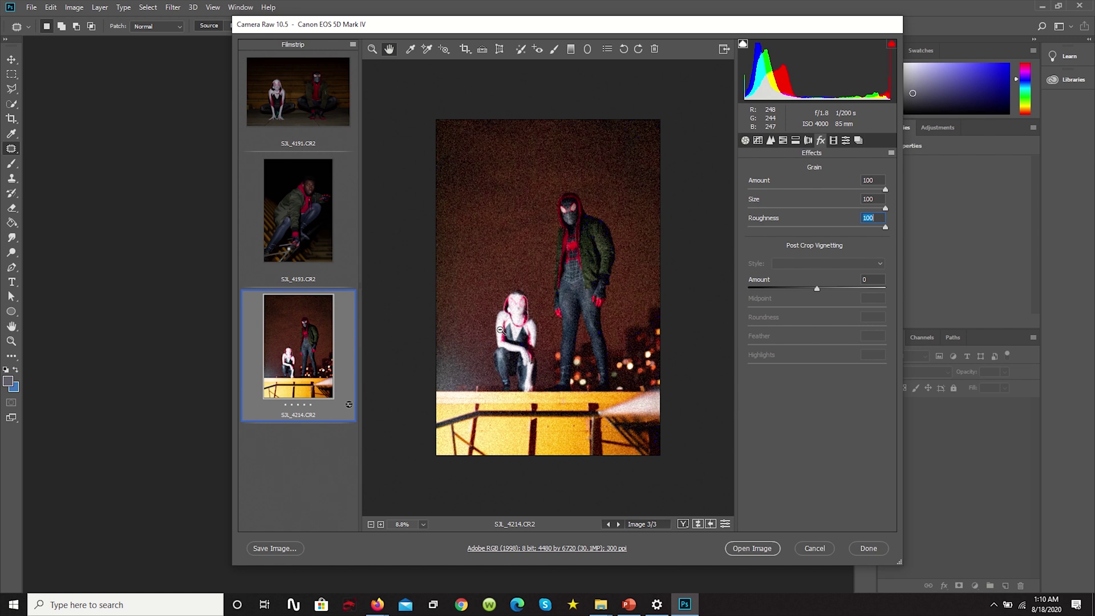
key(ctrl+z)
key(ctrl+z)
key(ctrl+z)
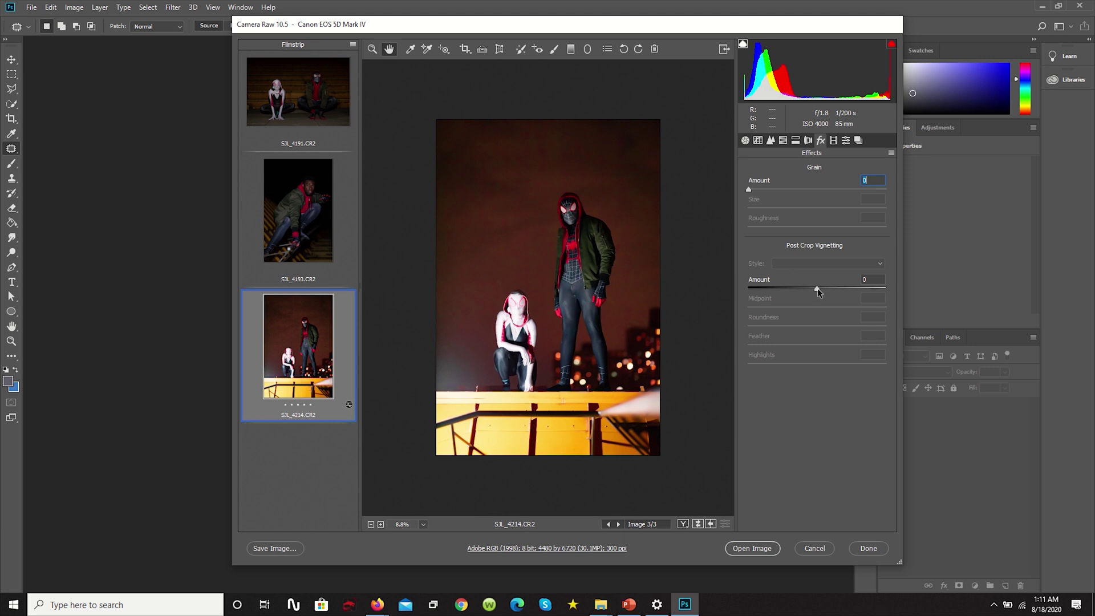
Try post-crop vignetting amounts of -53 and +58 with midpoint 65 and roundness +96, and reset roundness to 0 and feather to 50.
drag(817, 287, 781, 287)
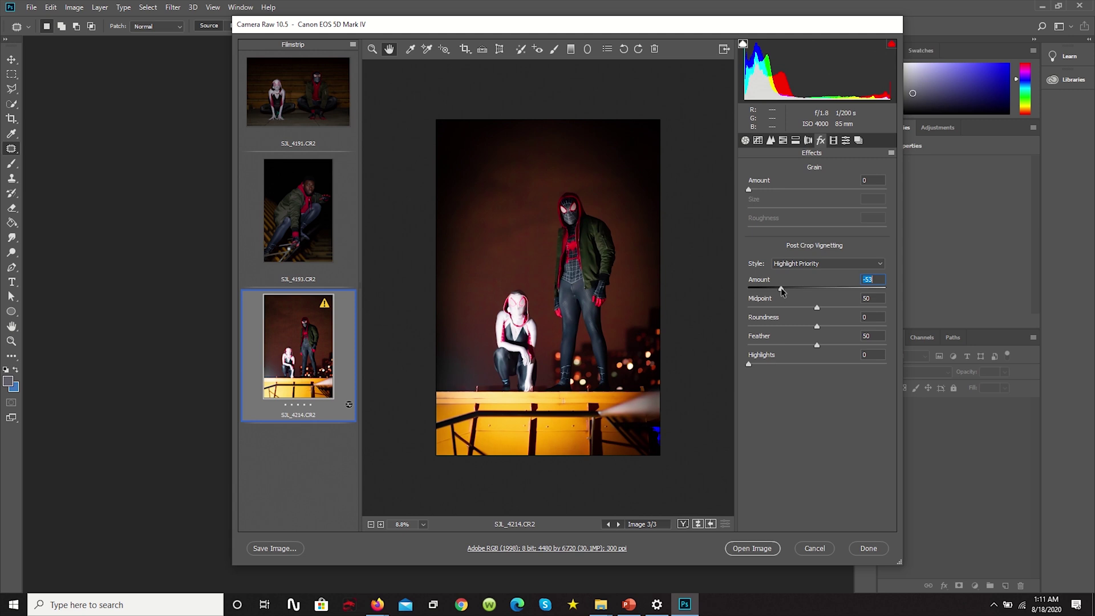
drag(779, 289, 883, 326)
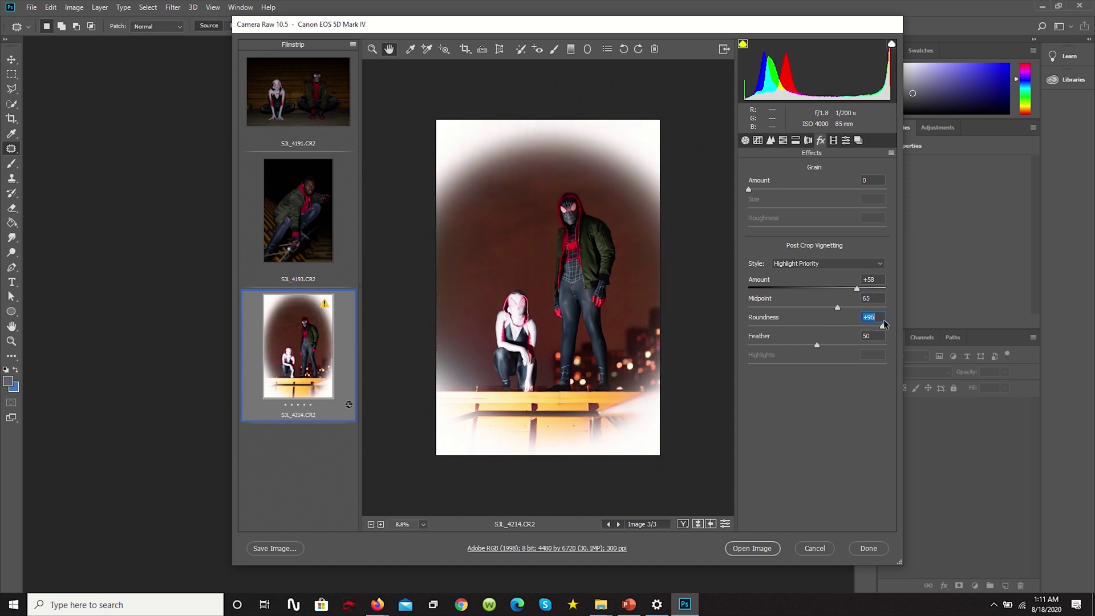
mouse_move(818, 344)
mouse_down()
mouse_move(854, 344)
mouse_move(732, 358)
mouse_move(940, 348)
mouse_move(805, 345)
mouse_up()
drag(882, 327, 822, 327)
double_click(822, 326)
double_click(804, 344)
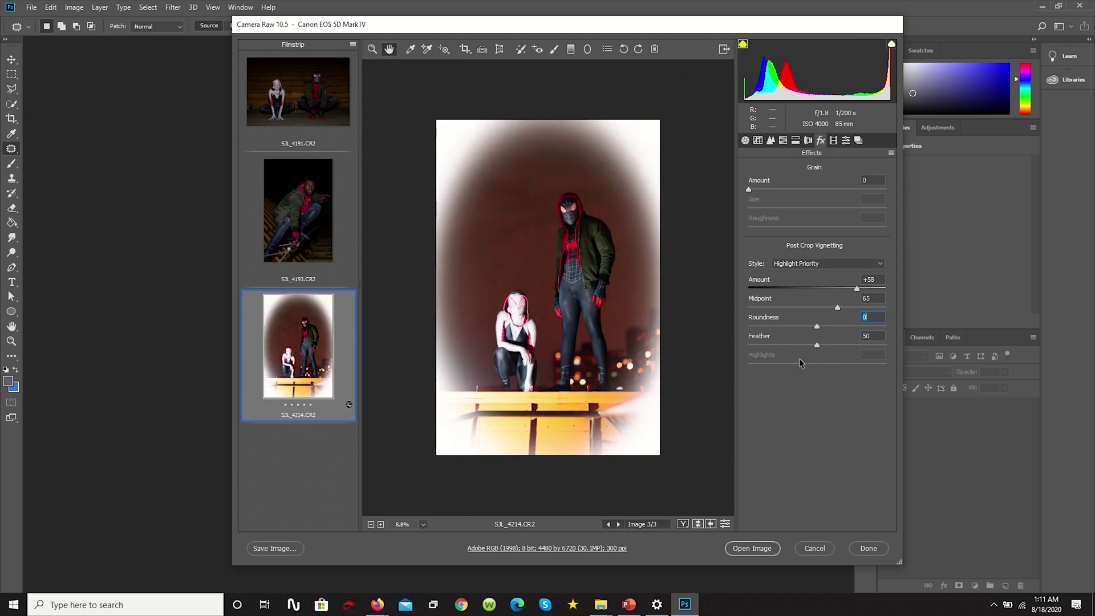
Set the post-crop vignette's midpoint to 100, roundness to +59, feather to 0 and amount to -83.
double_click(838, 307)
drag(817, 326, 885, 308)
drag(817, 346, 749, 345)
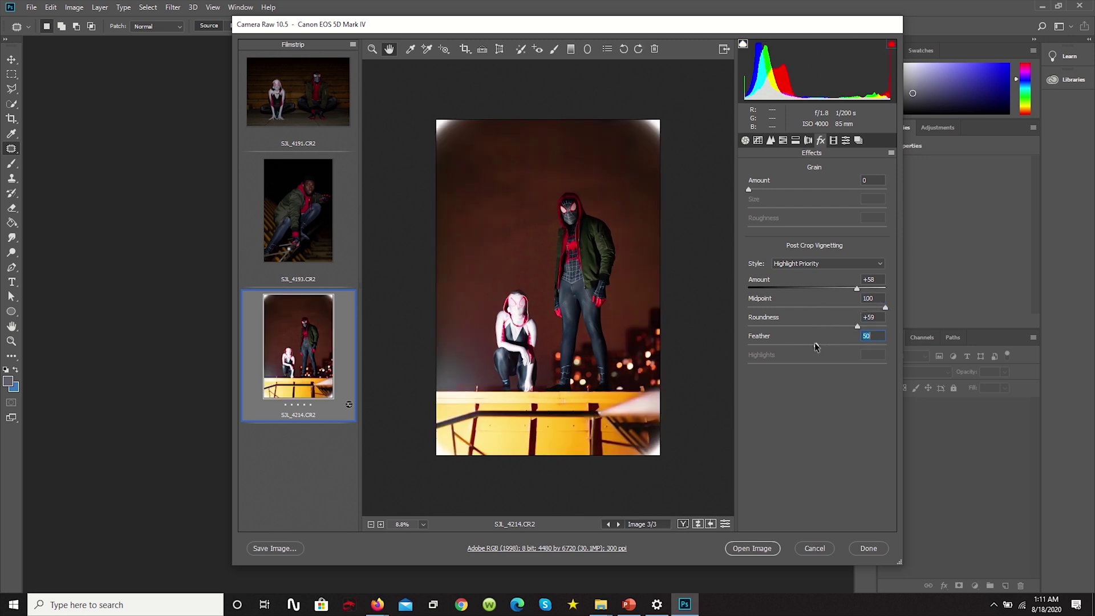
drag(857, 290, 761, 291)
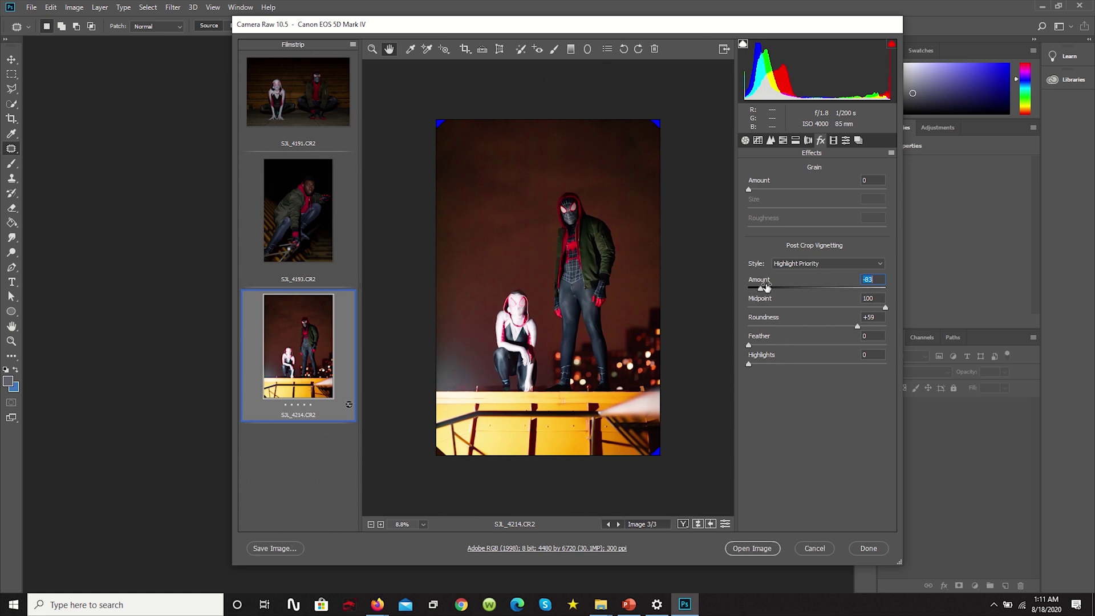
Set the post-crop vignette's highlights to 64, amount to -74 and midpoint to 66.
drag(749, 364, 836, 368)
drag(790, 288, 766, 288)
click(877, 316)
drag(886, 307, 837, 307)
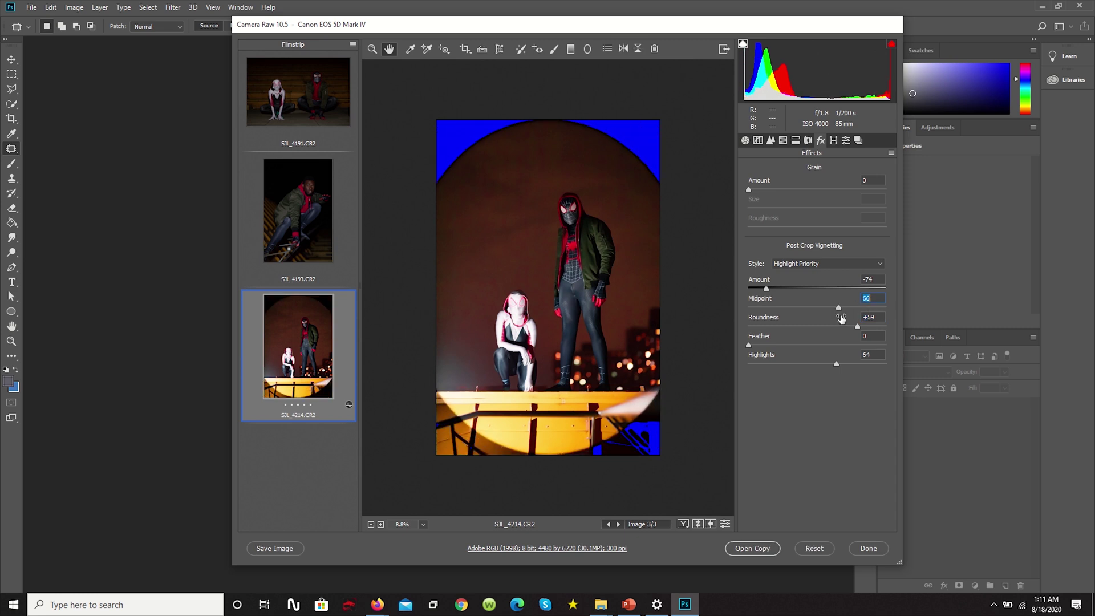
drag(837, 364, 839, 368)
Undo the last midpoint change, try a vignette amount of 100, and set the amount to 0.
key(ctrl+alt+z)
key(ctrl+alt+z)
key(ctrl+alt+z)
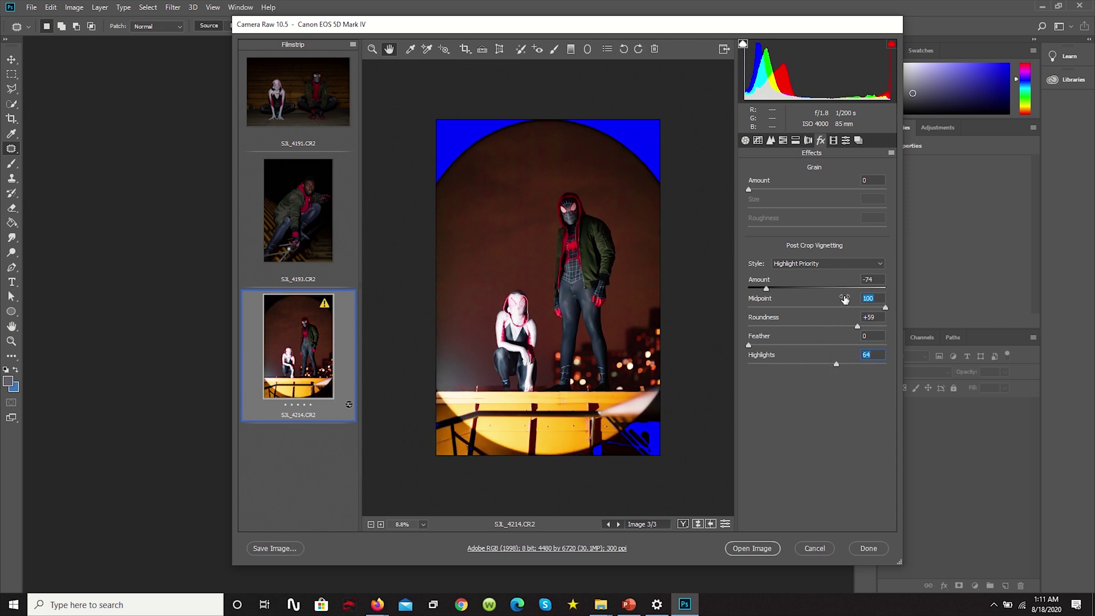
text(100)
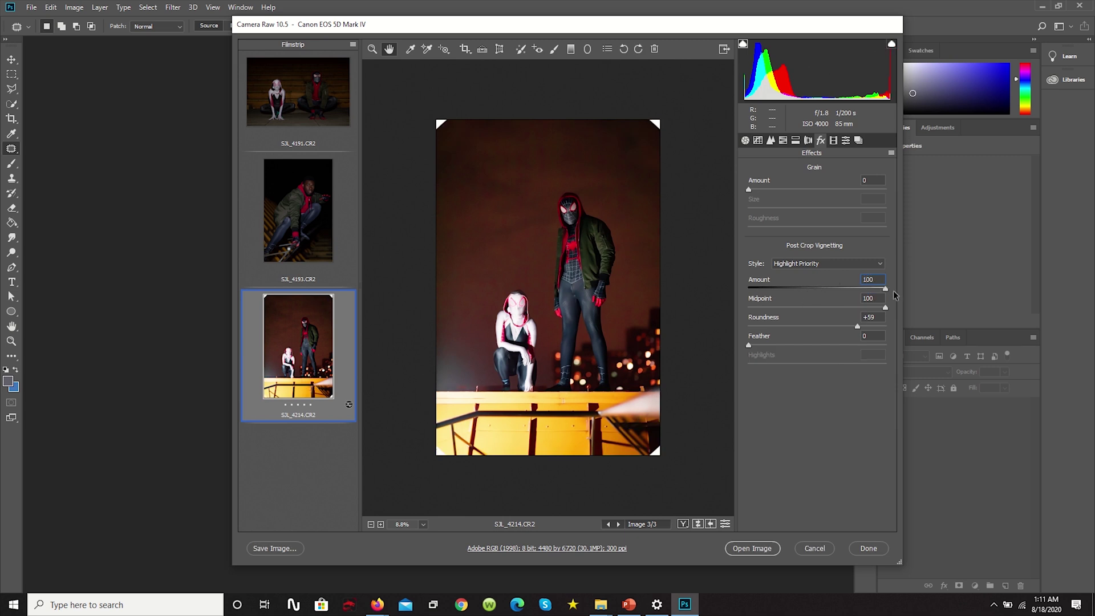
drag(885, 289, 818, 288)
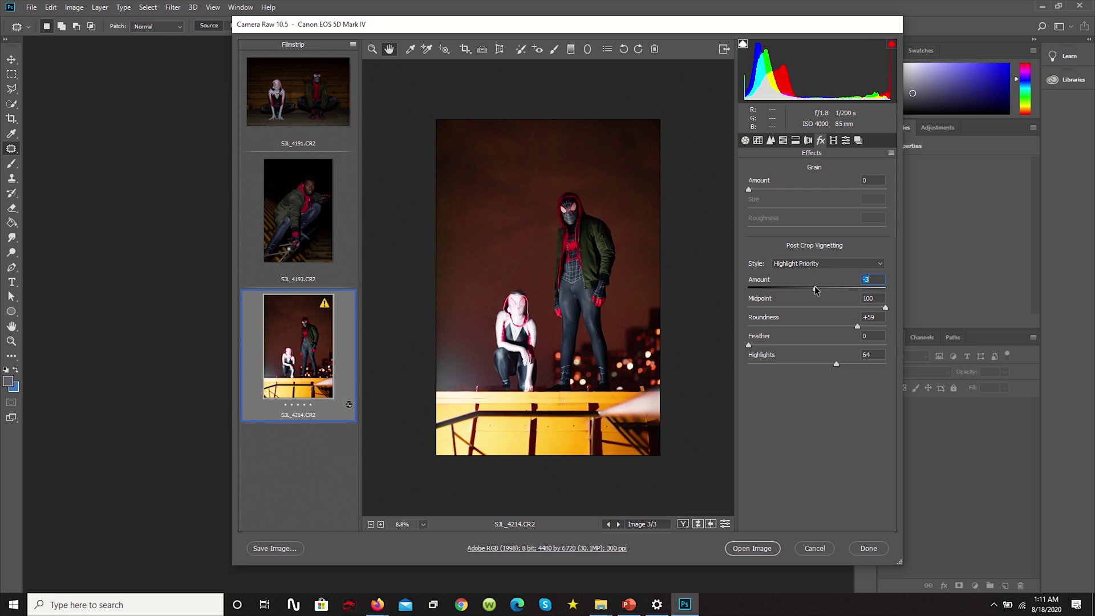
text(0)
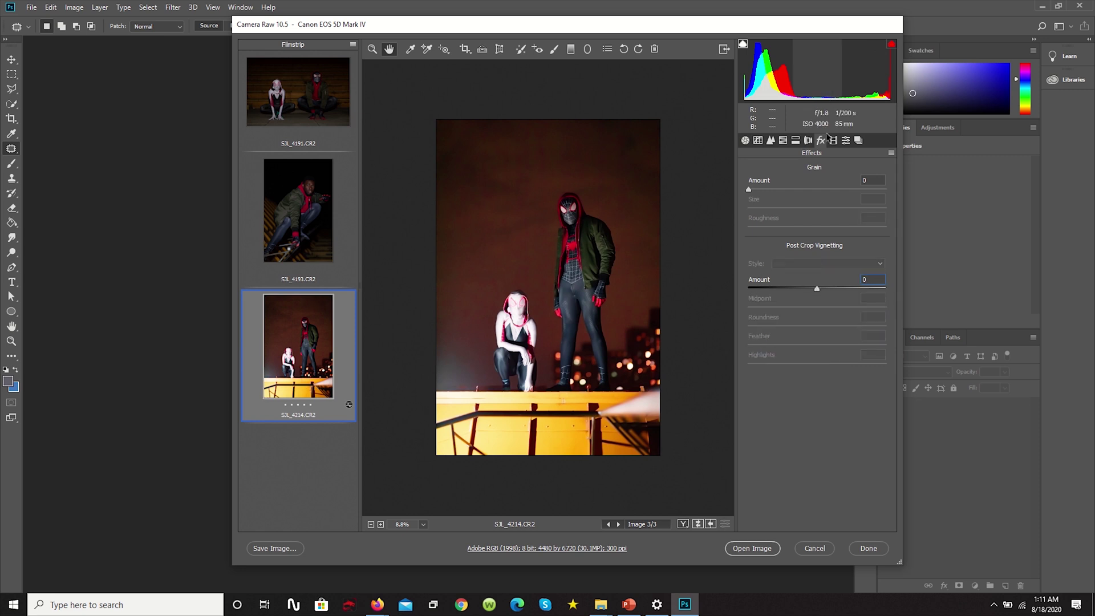
Look over the Calibration settings and preview the color, creative and black-and-white presets on the photo without applying any.
click(833, 141)
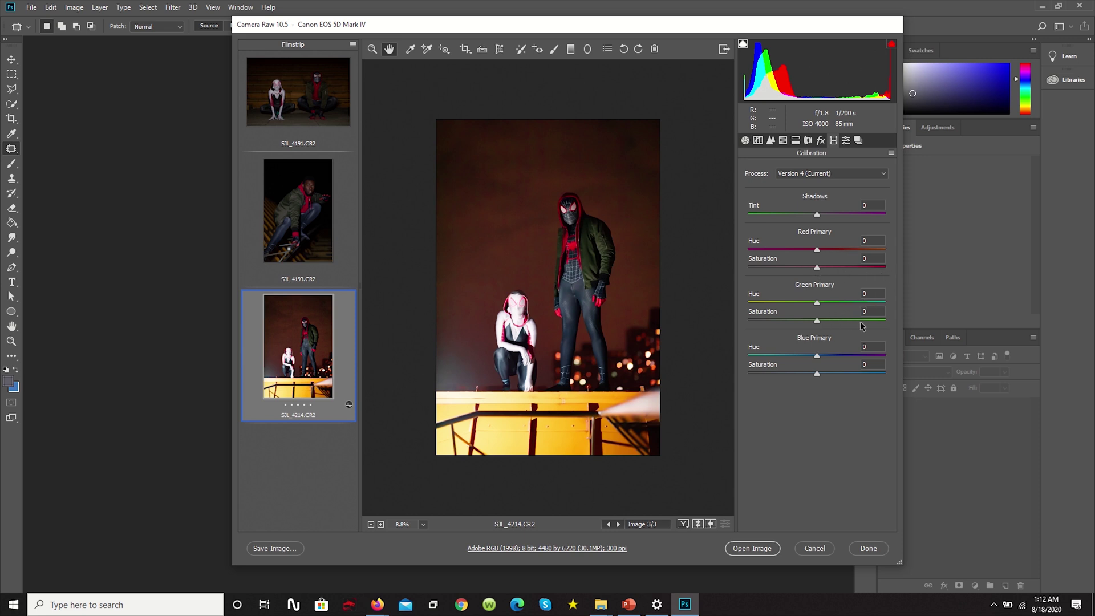
click(858, 139)
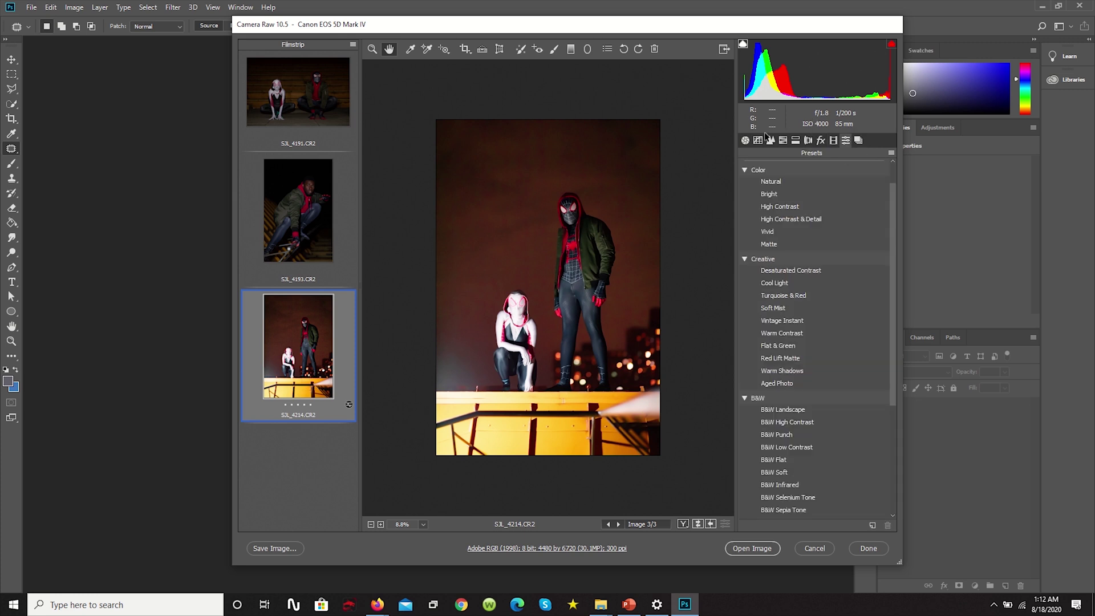
click(781, 194)
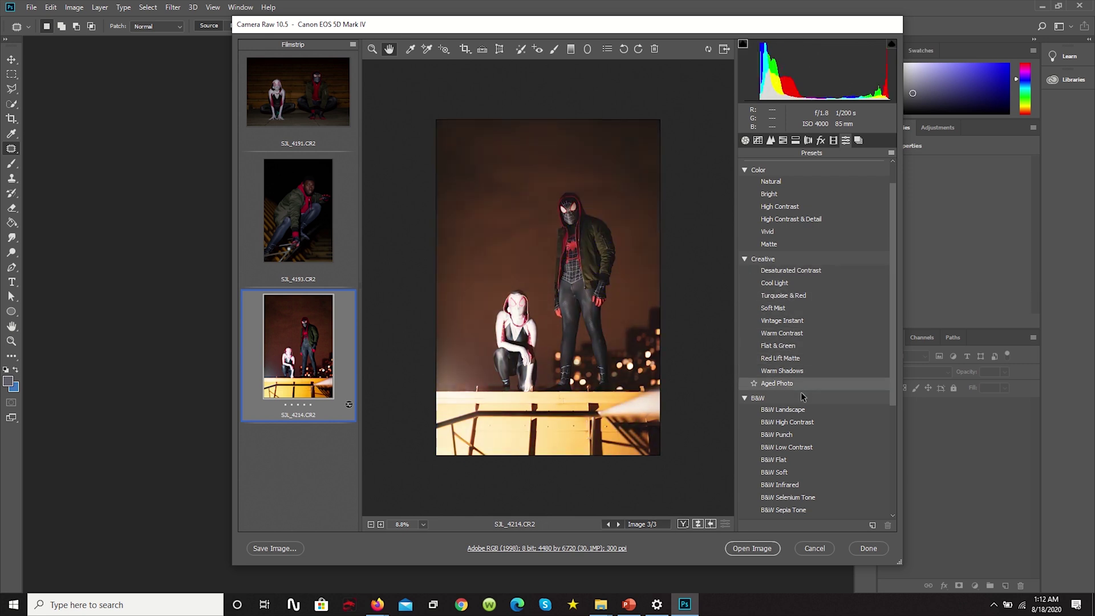
scroll(796, 413, down, 2)
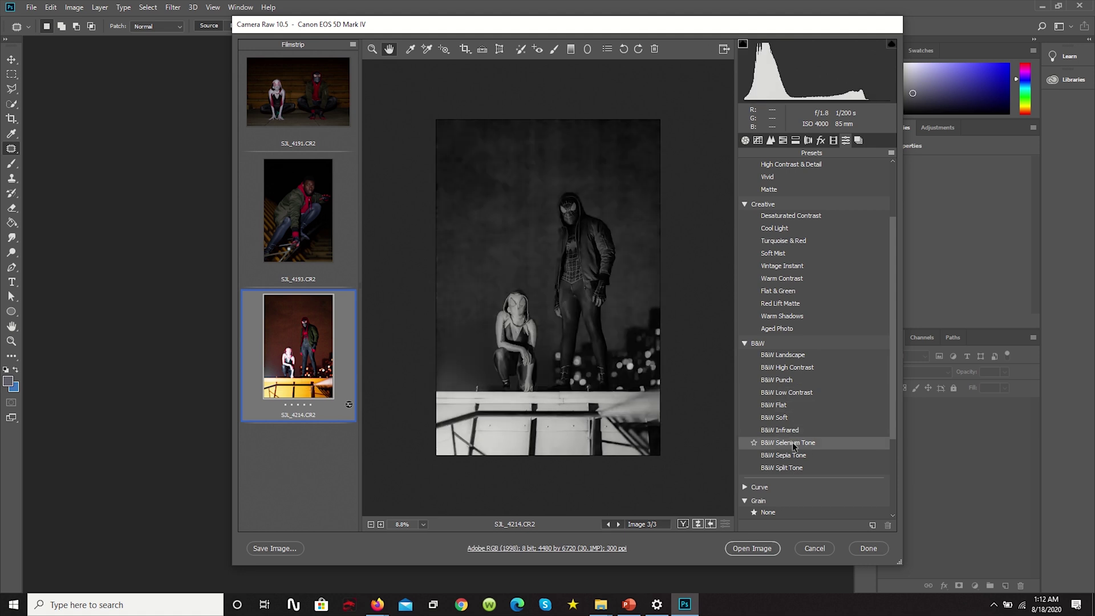
scroll(796, 446, down, 3)
scroll(795, 447, down, 2)
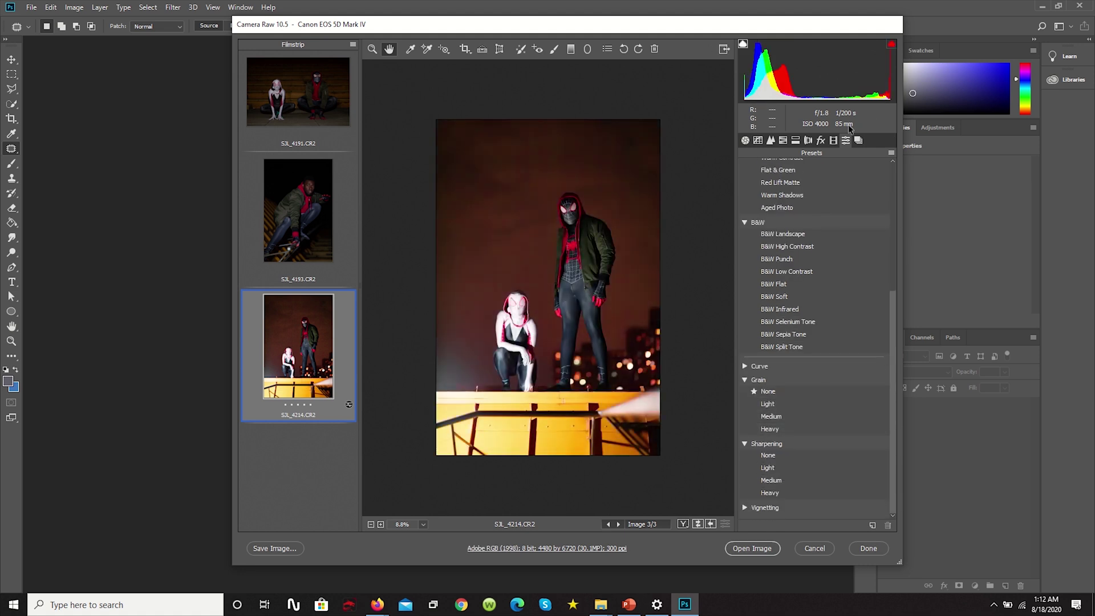
scroll(779, 220, up, 5)
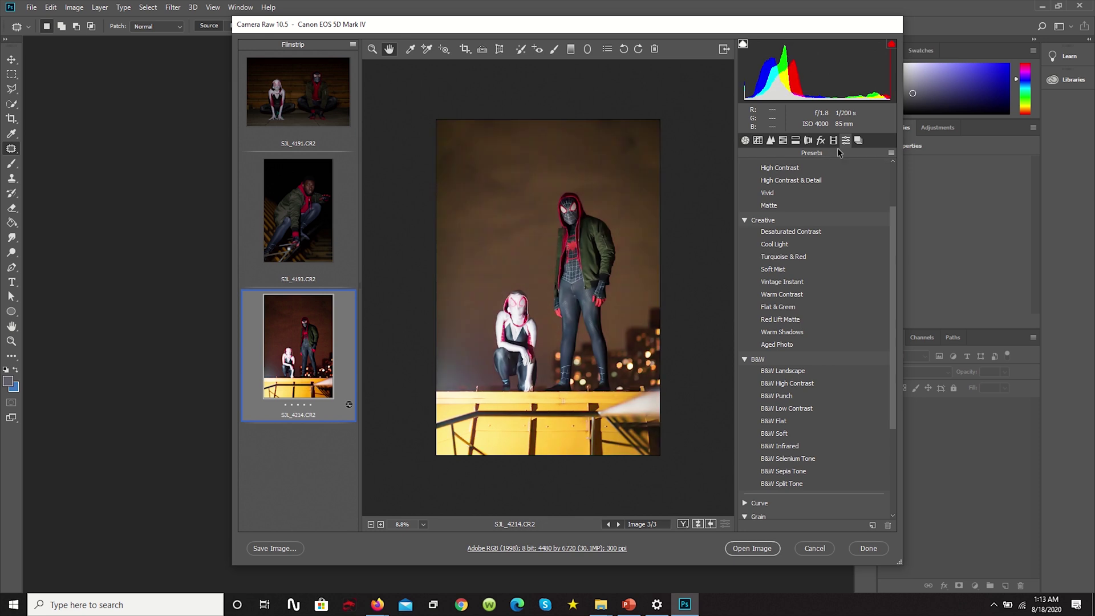
Look at the Snapshots and Presets sections, and return to the Basic adjustments.
click(860, 142)
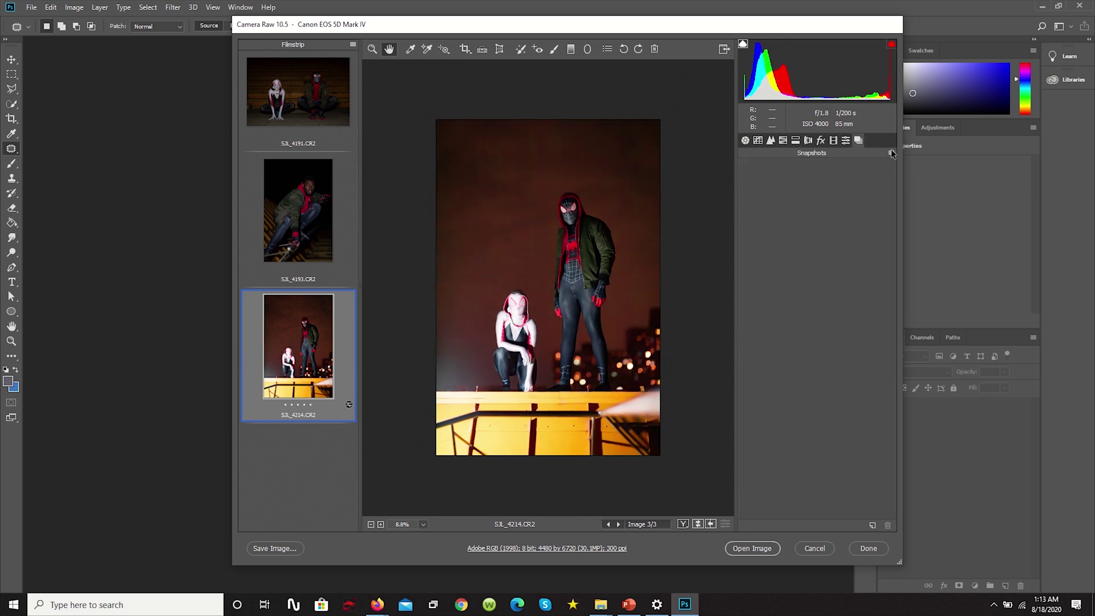
click(846, 141)
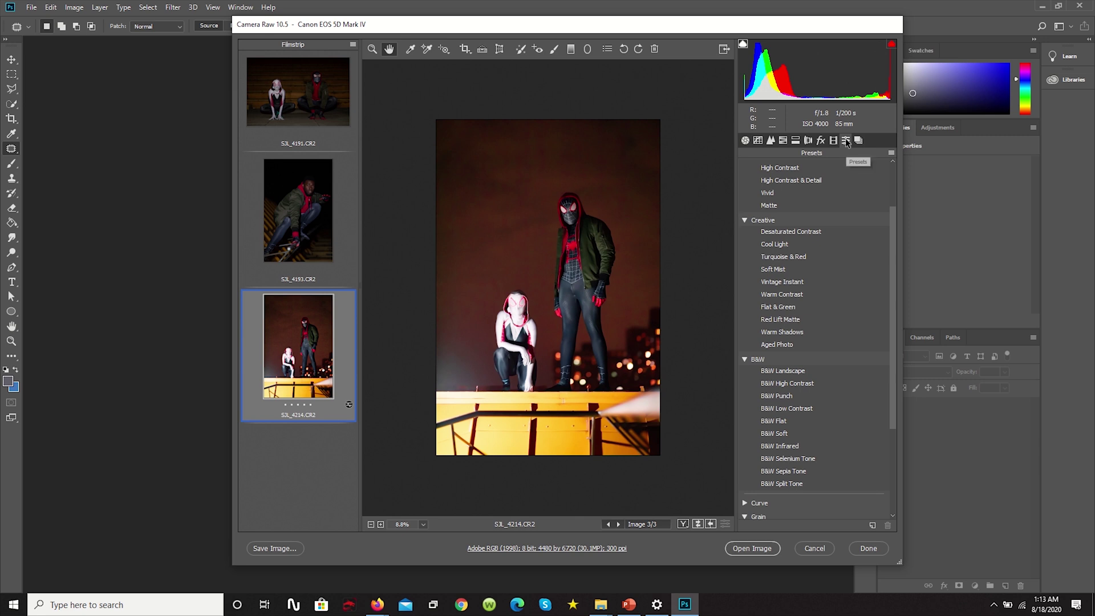
click(750, 141)
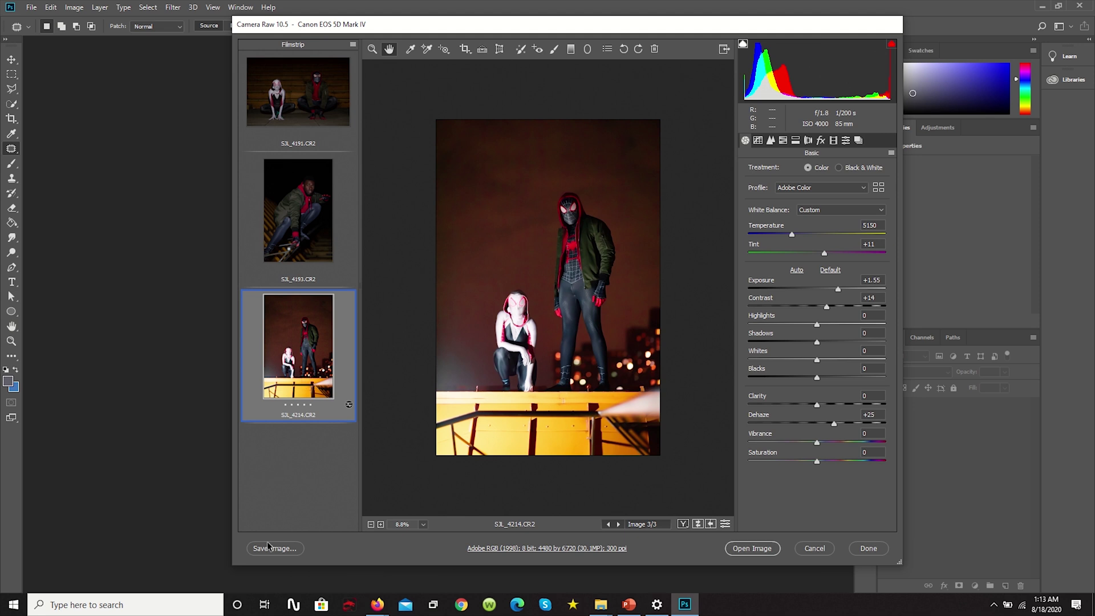
Examine the image save options, including the destination and the available file extensions, and close them without saving.
click(281, 551)
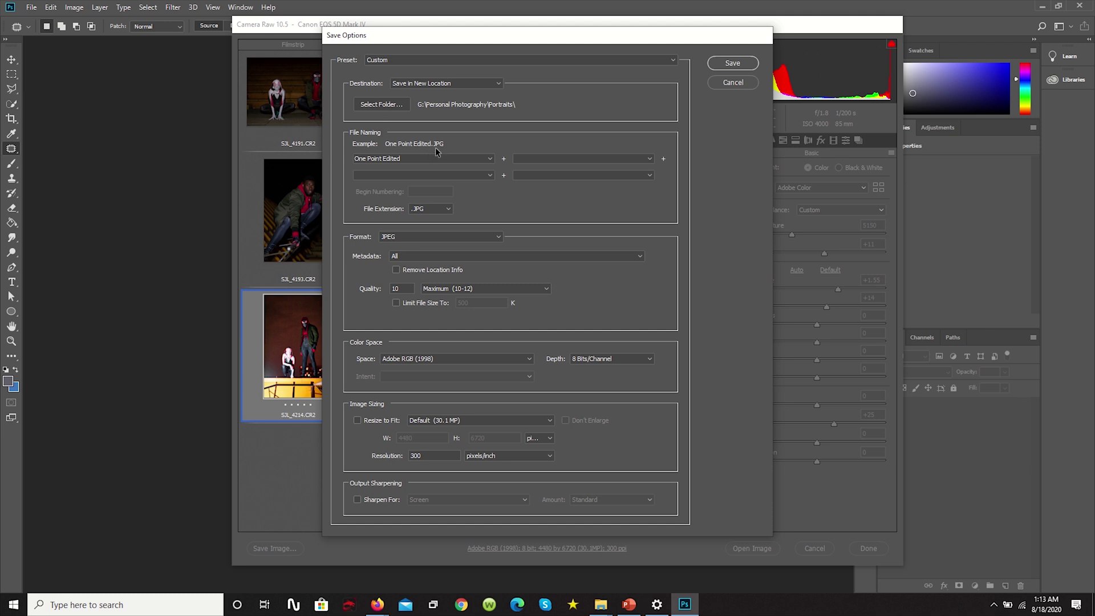
click(448, 209)
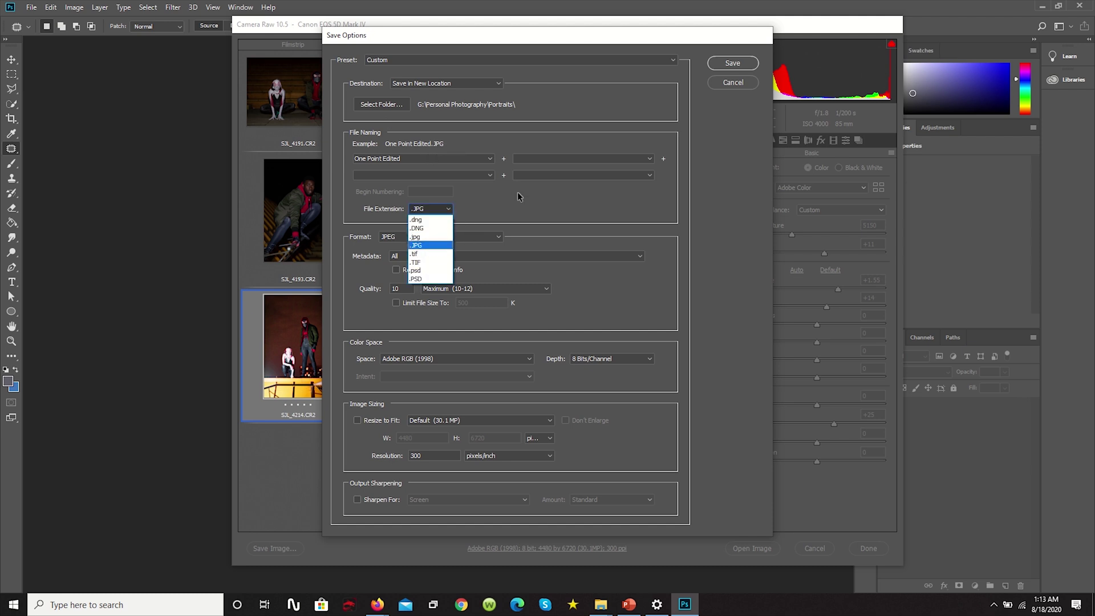
click(497, 212)
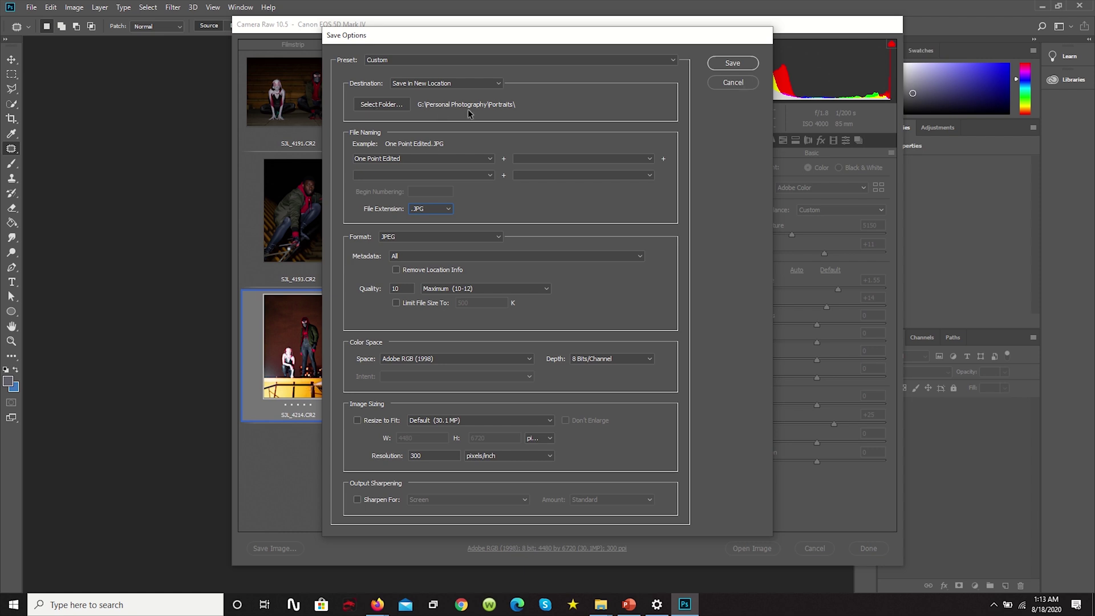
click(737, 82)
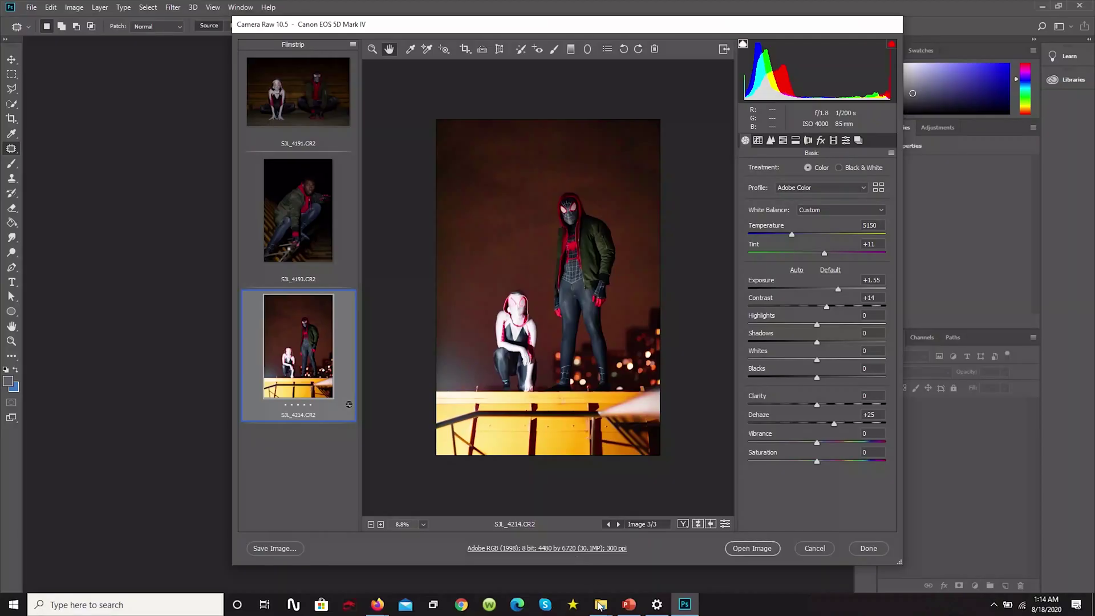
Switch to the Personal Photography folder in File Explorer, open its last shoot folder, and point out _DSC0406.NEF with its XMP file.
click(600, 606)
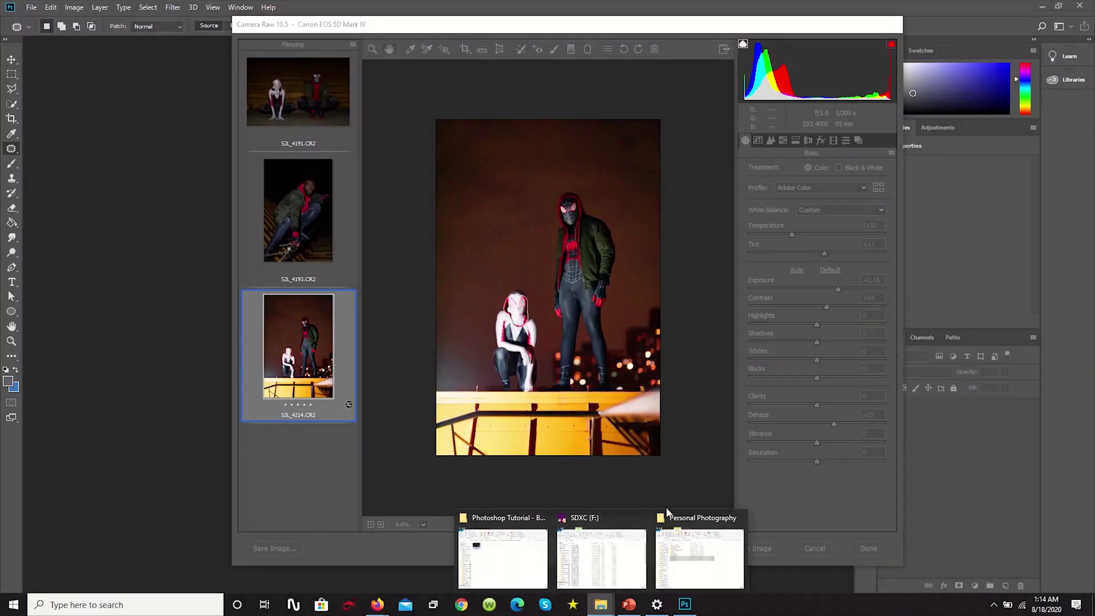
click(685, 566)
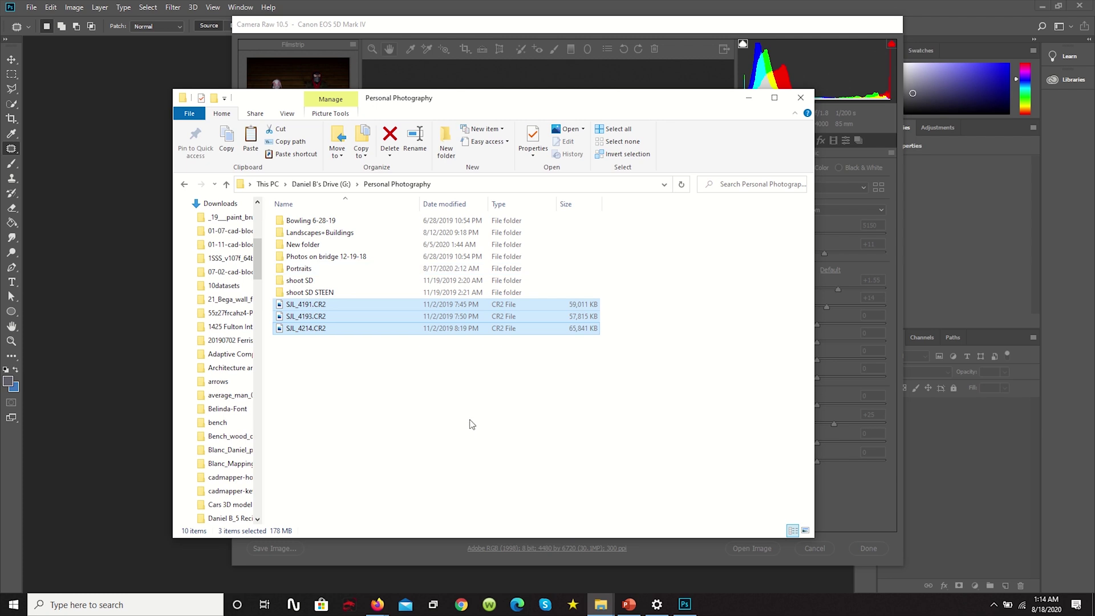
double_click(340, 294)
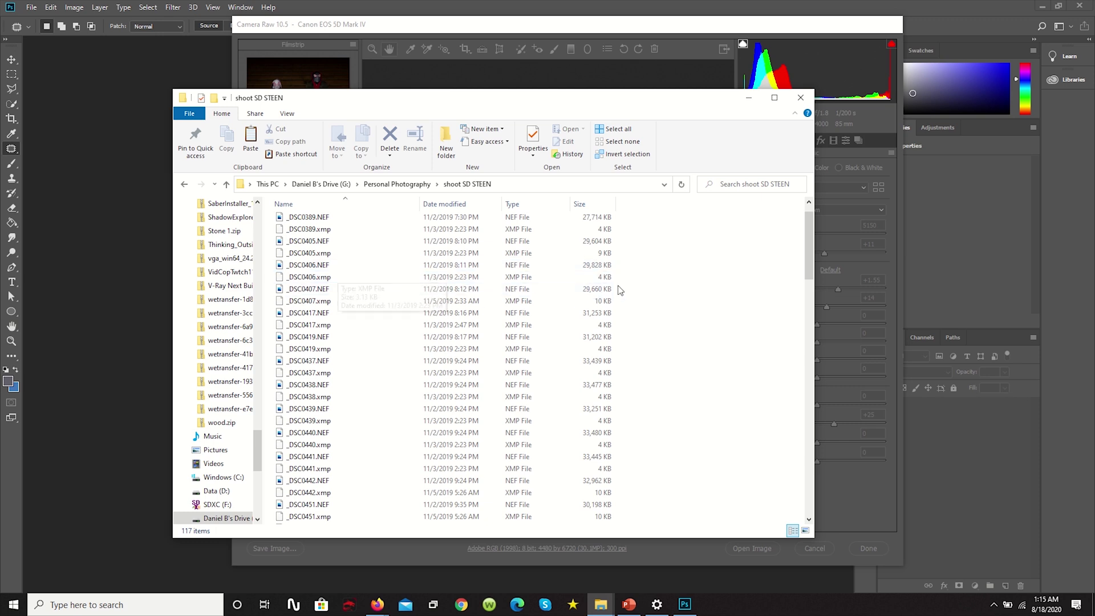
drag(628, 279, 581, 262)
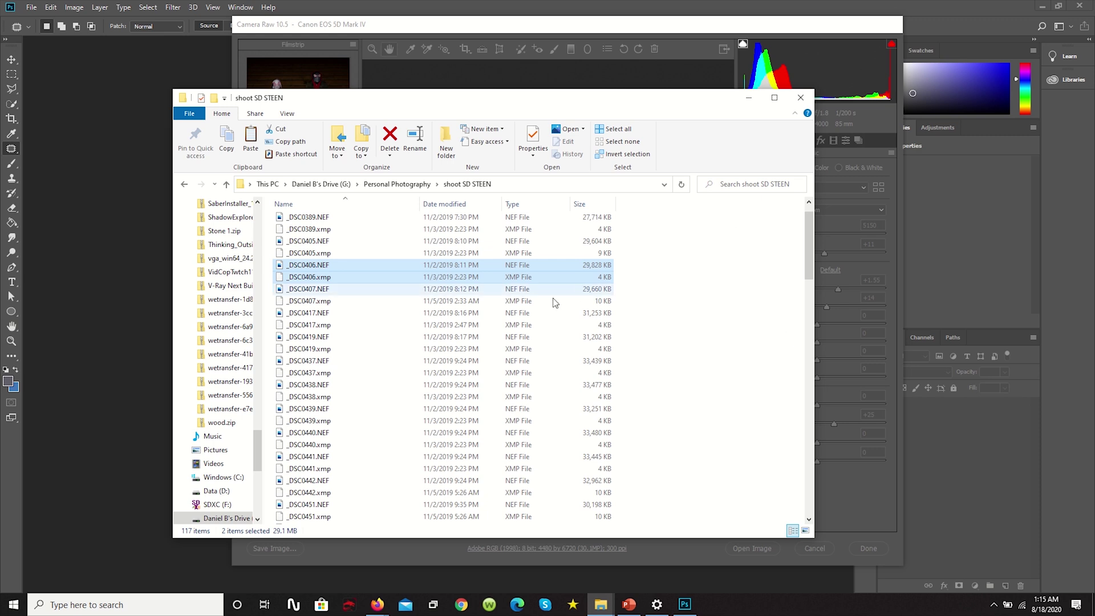
click(391, 274)
click(391, 268)
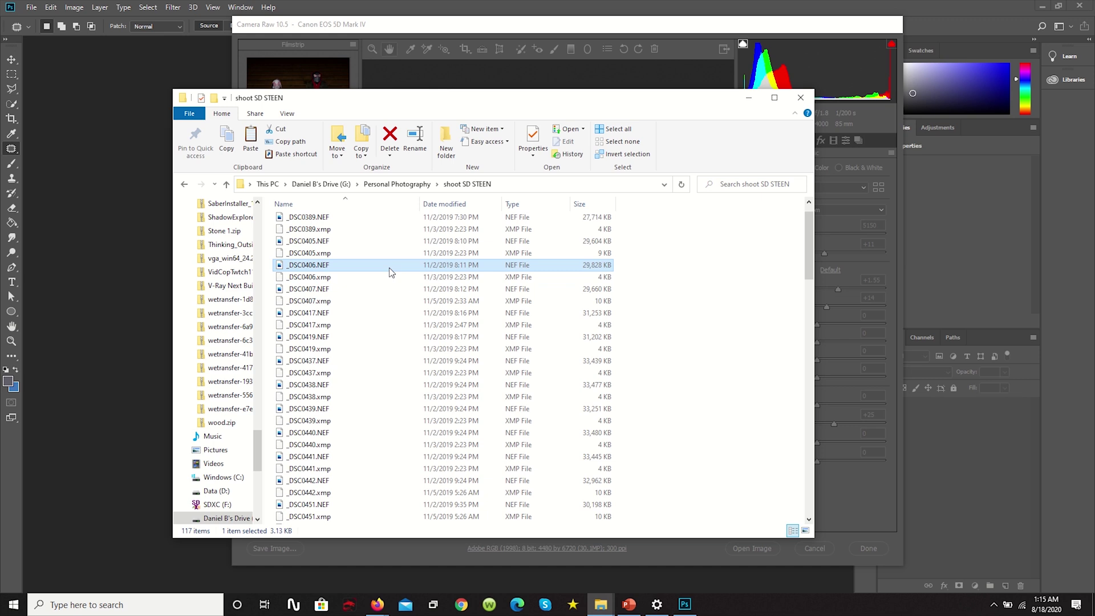